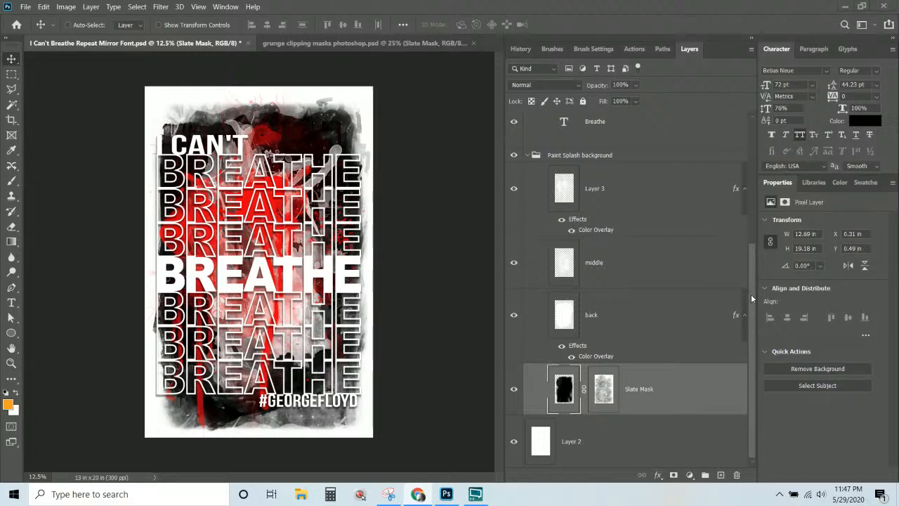
Step: Review the layer stack from Group 1 and its text layers down through the Paint Splash background group
click(597, 155)
scroll(750, 230, up, 2)
drag(750, 231, 741, 139)
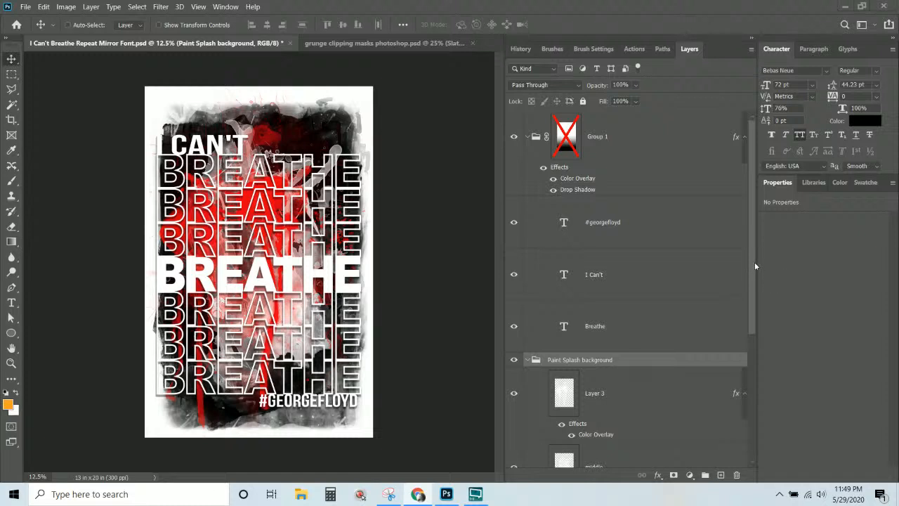
drag(754, 294, 757, 427)
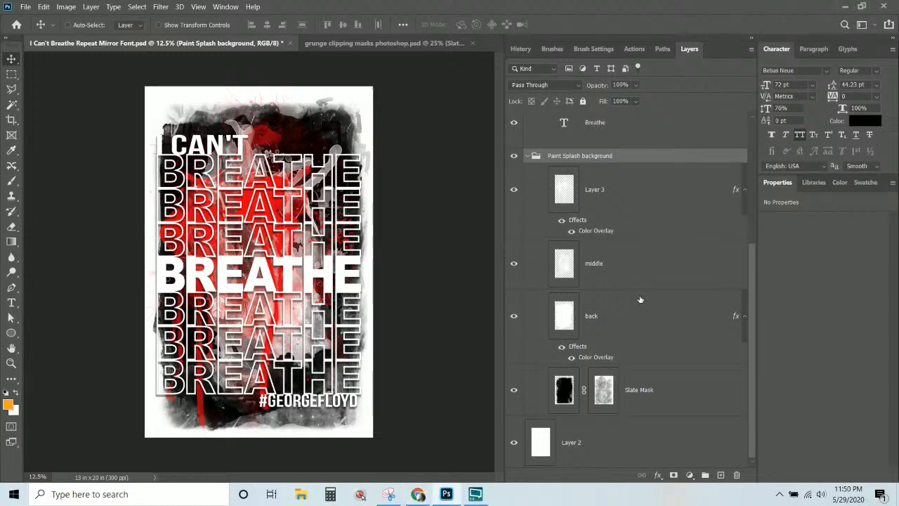
click(607, 200)
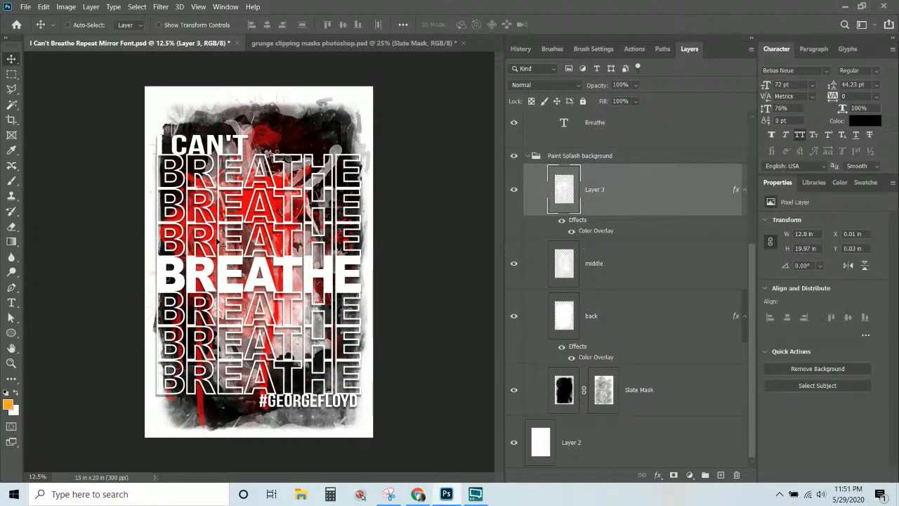
scroll(693, 233, up, 3)
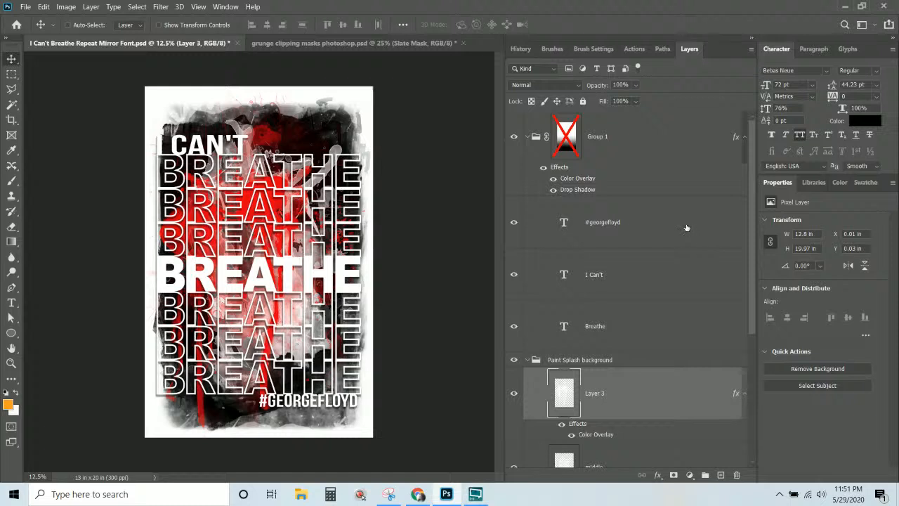
scroll(685, 224, down, 2)
scroll(678, 219, up, 2)
Step: Compare the design with Group 1's effects off and on, both with and without the Paint Splash background group visible
click(543, 168)
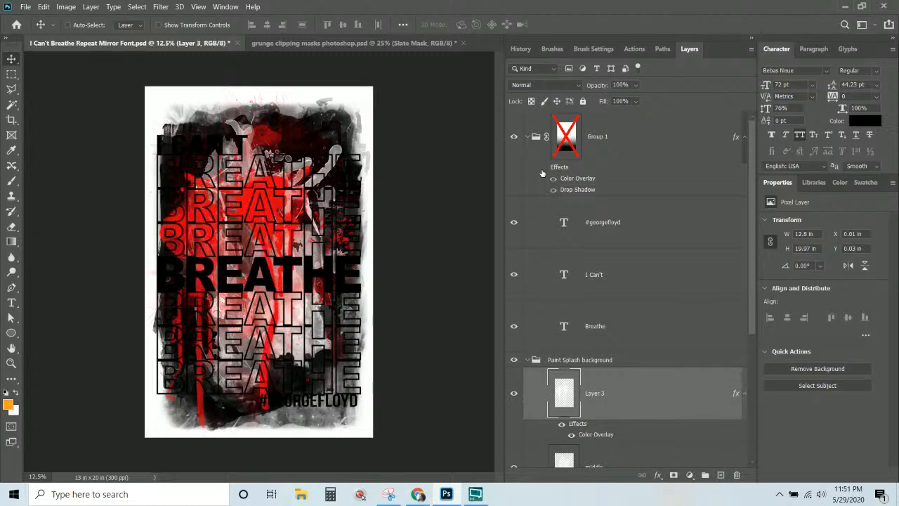
click(543, 167)
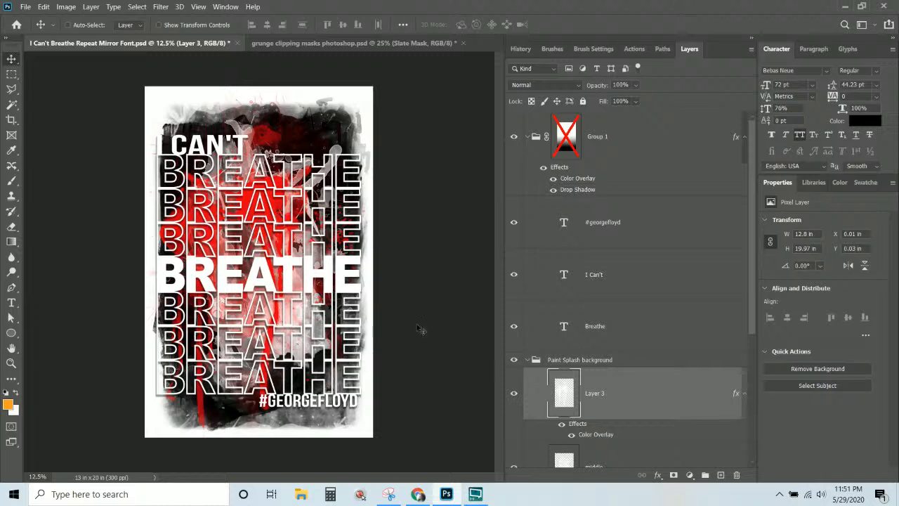
scroll(515, 386, down, 5)
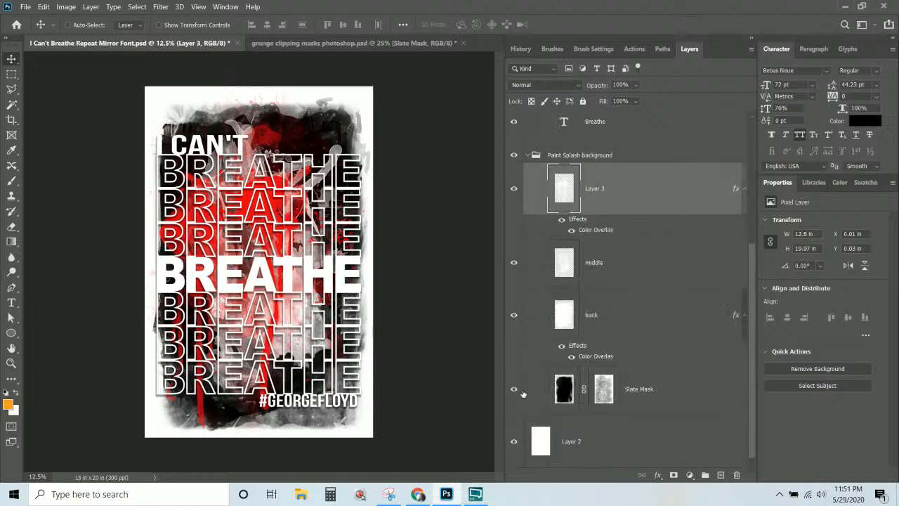
click(512, 155)
scroll(591, 188, up, 5)
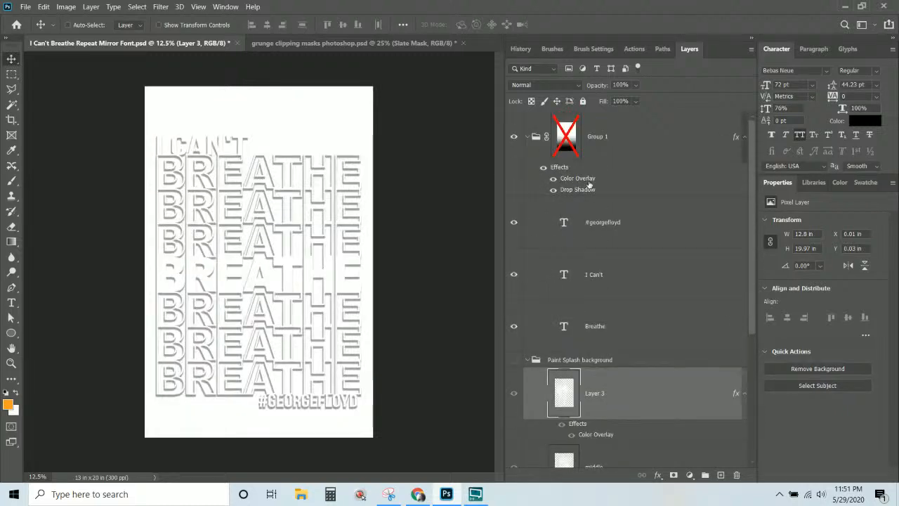
click(545, 171)
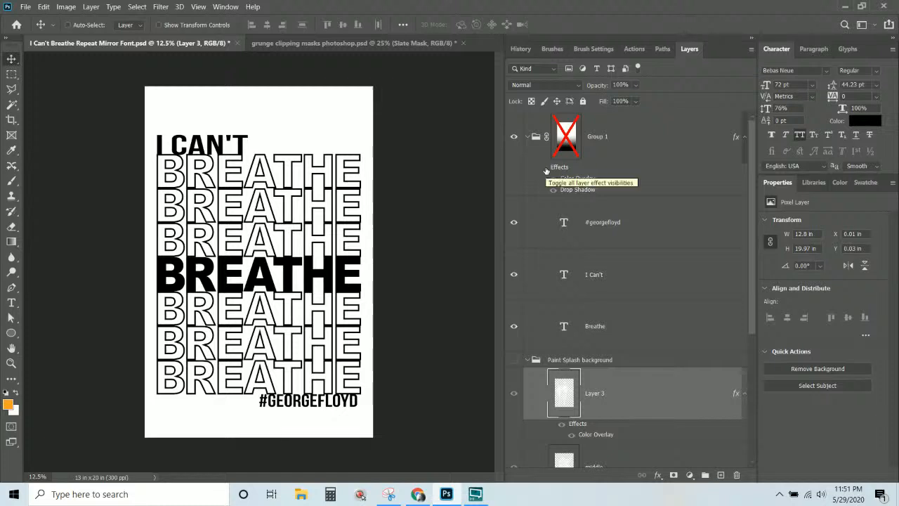
click(544, 169)
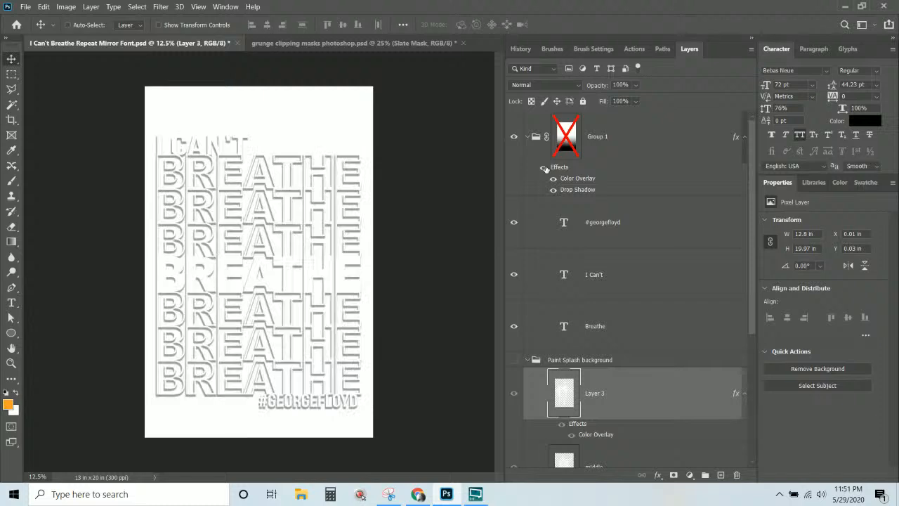
scroll(527, 386, down, 3)
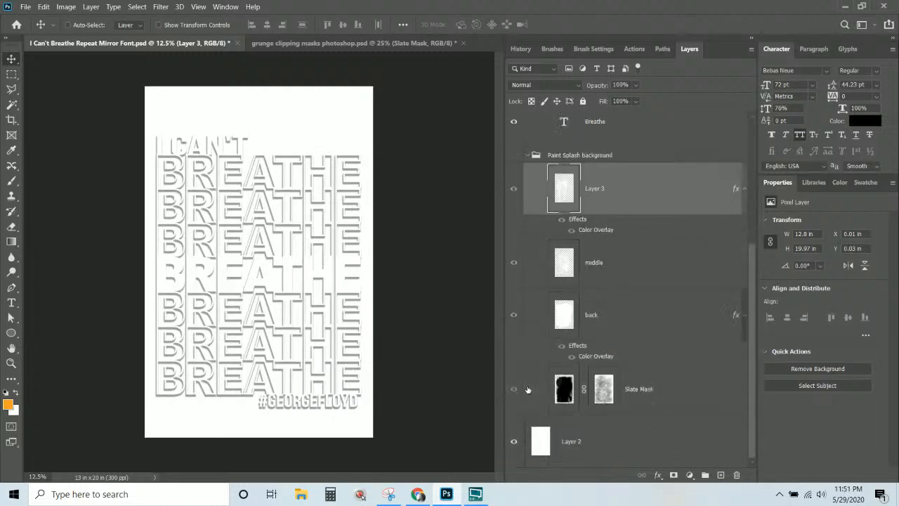
click(514, 155)
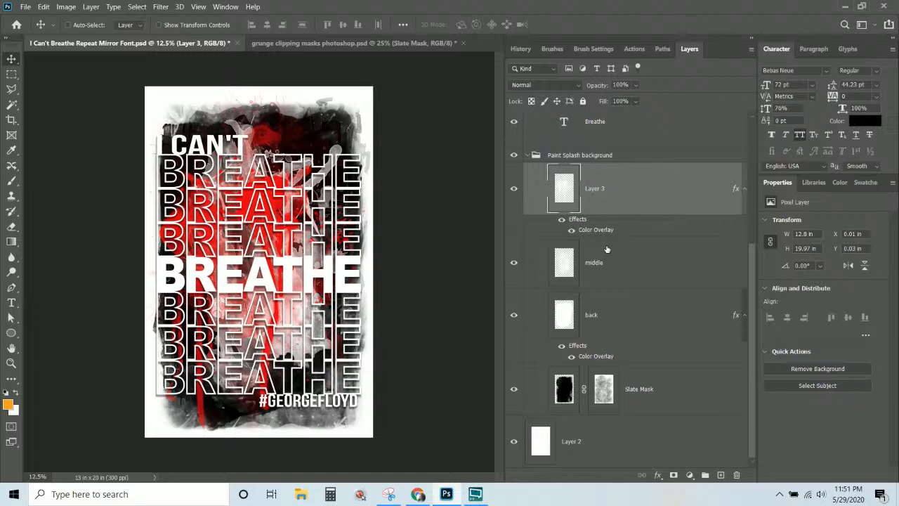
scroll(607, 249, up, 1)
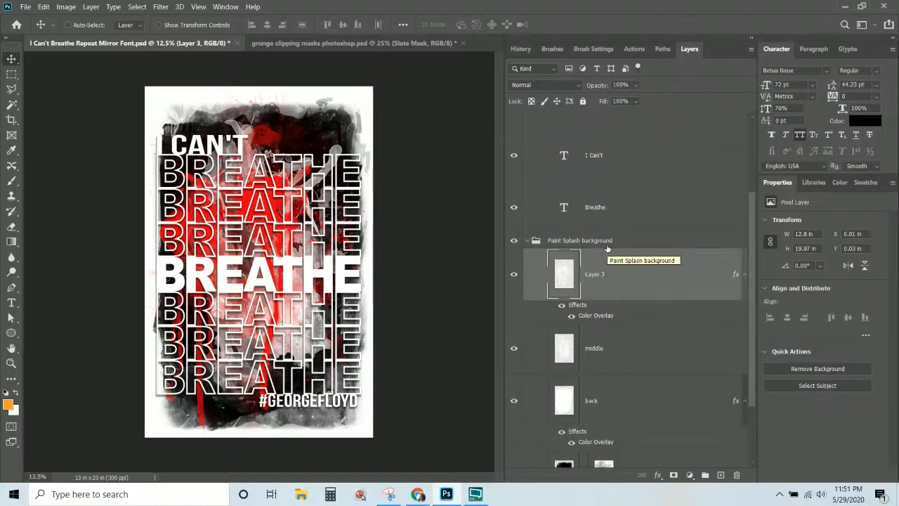
scroll(606, 248, down, 1)
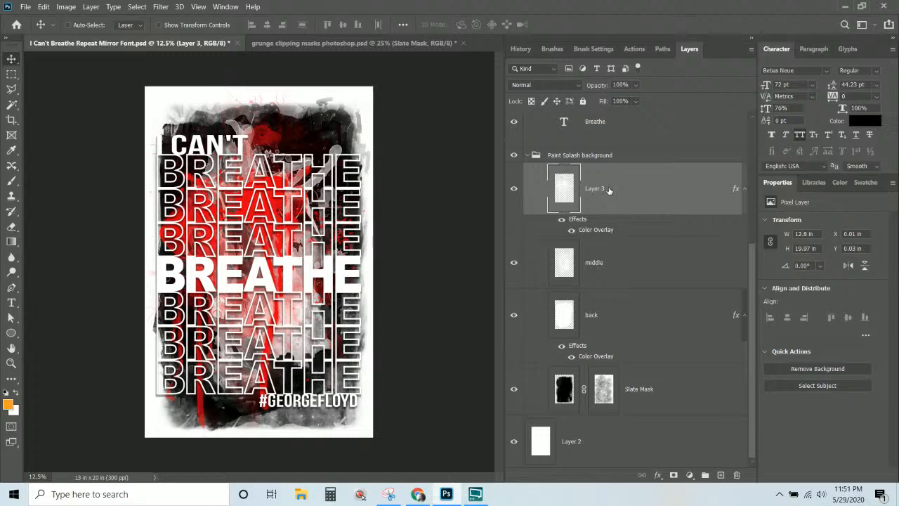
scroll(624, 209, up, 2)
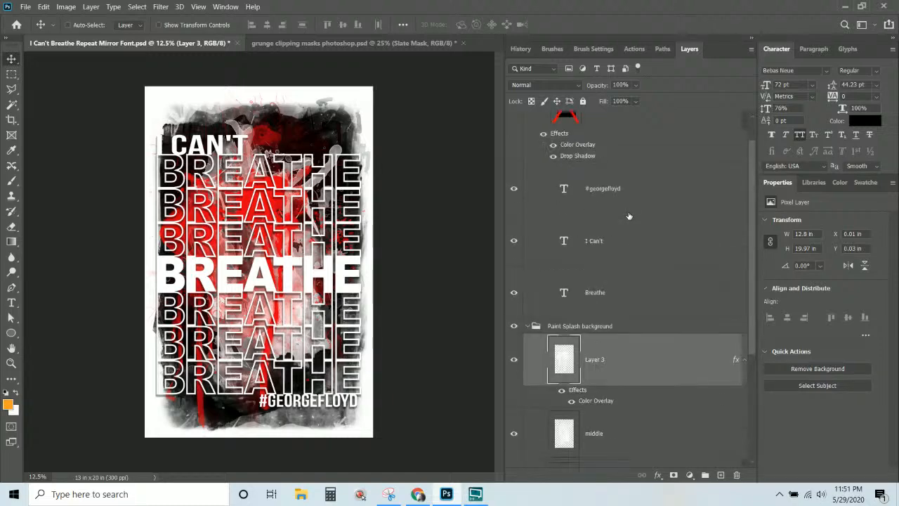
scroll(629, 216, up, 1)
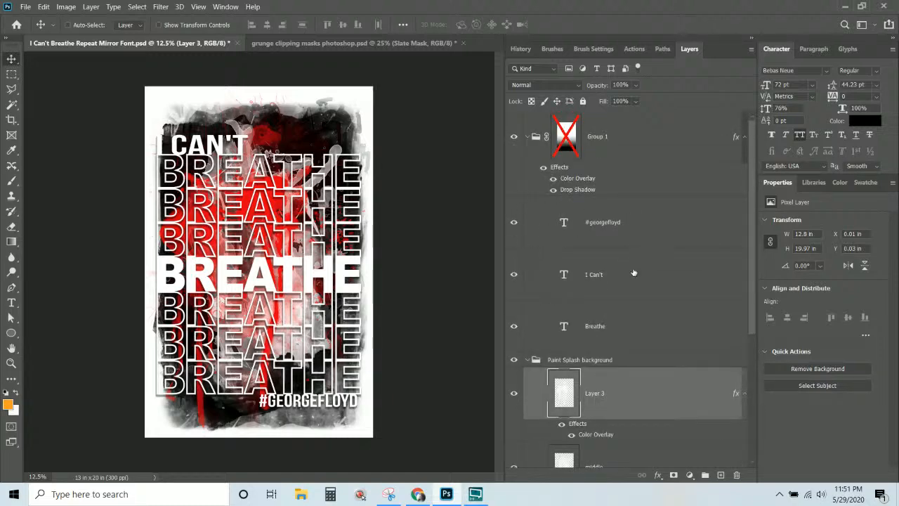
scroll(634, 273, down, 2)
scroll(579, 246, up, 2)
Step: Add a second Color Overlay to Group 1 in blue #0325a2
click(553, 179)
click(589, 180)
double_click(588, 178)
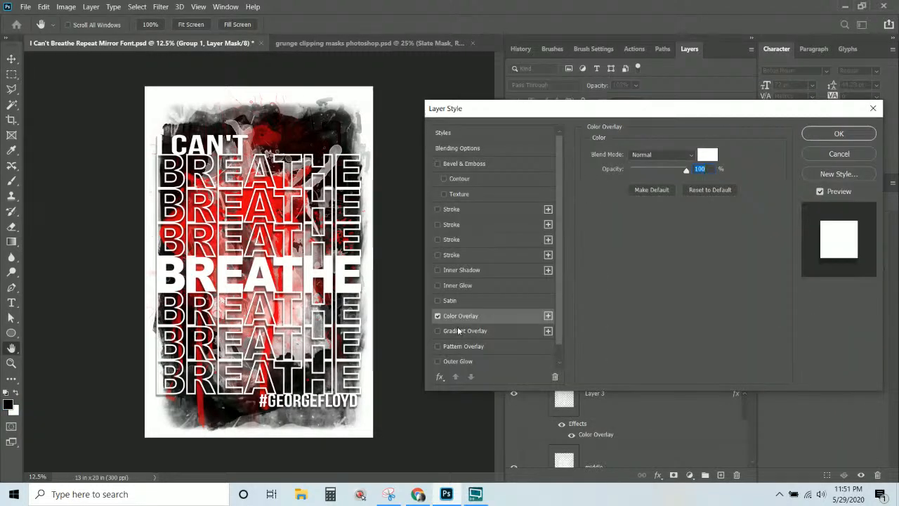
click(548, 315)
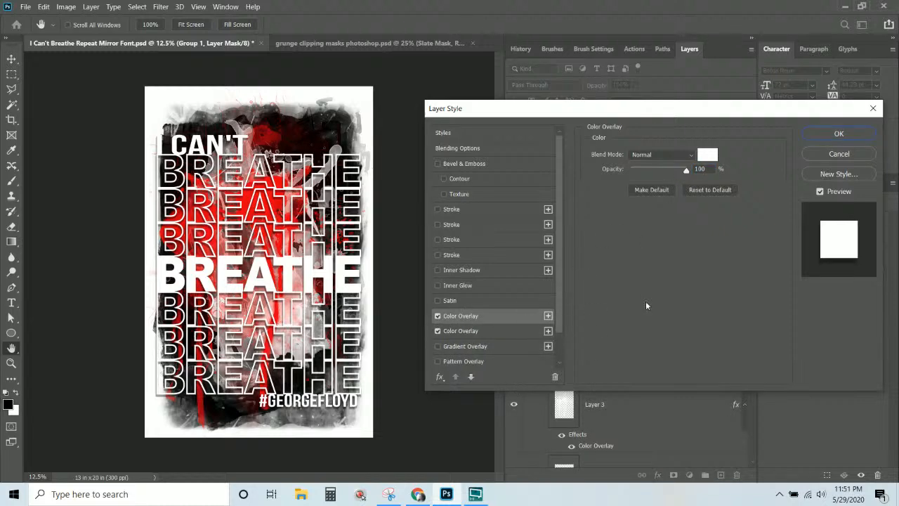
click(708, 158)
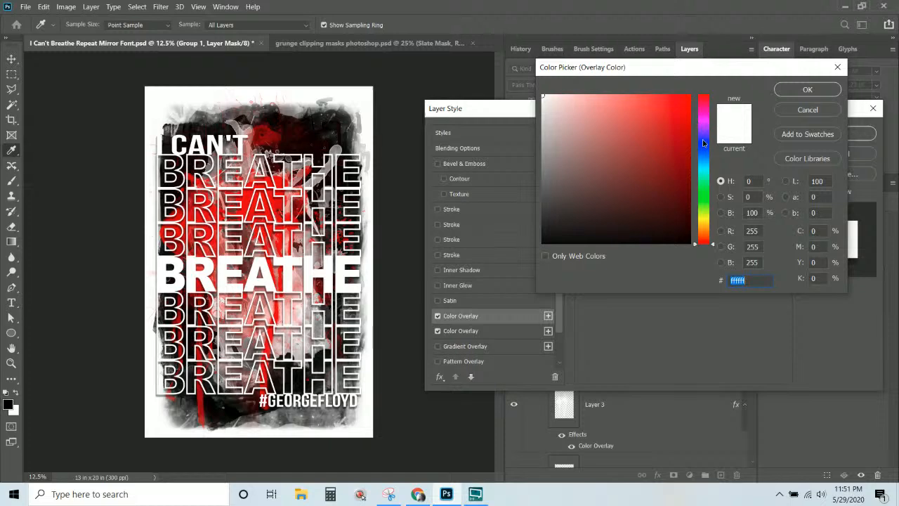
drag(703, 142, 704, 149)
mouse_move(677, 119)
mouse_down()
mouse_move(680, 106)
mouse_move(718, 85)
mouse_up()
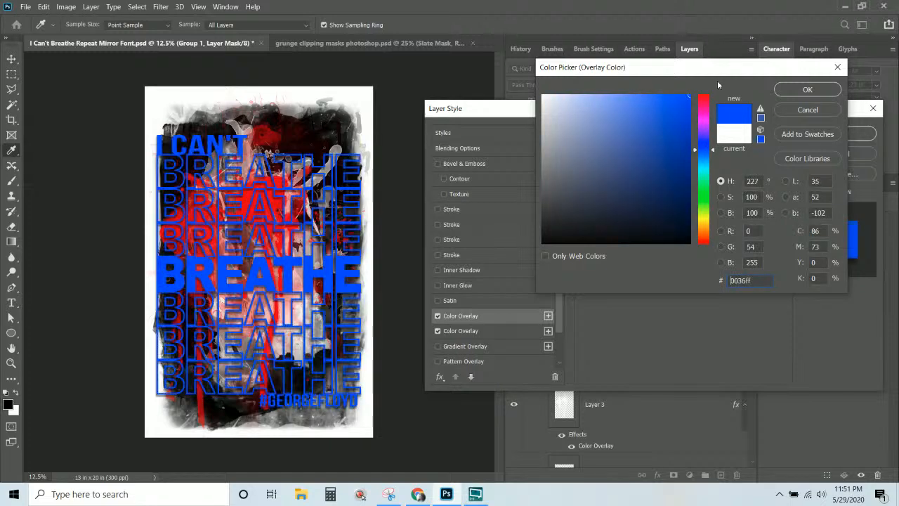
click(691, 162)
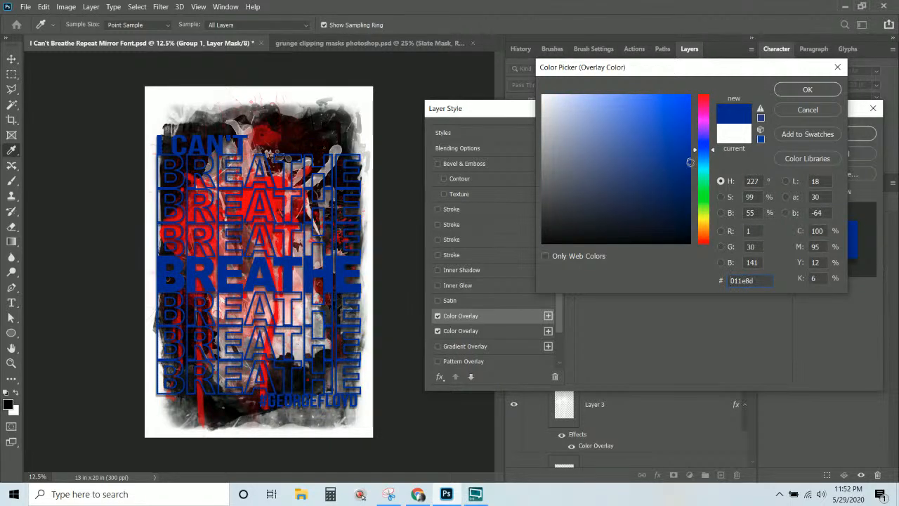
click(688, 149)
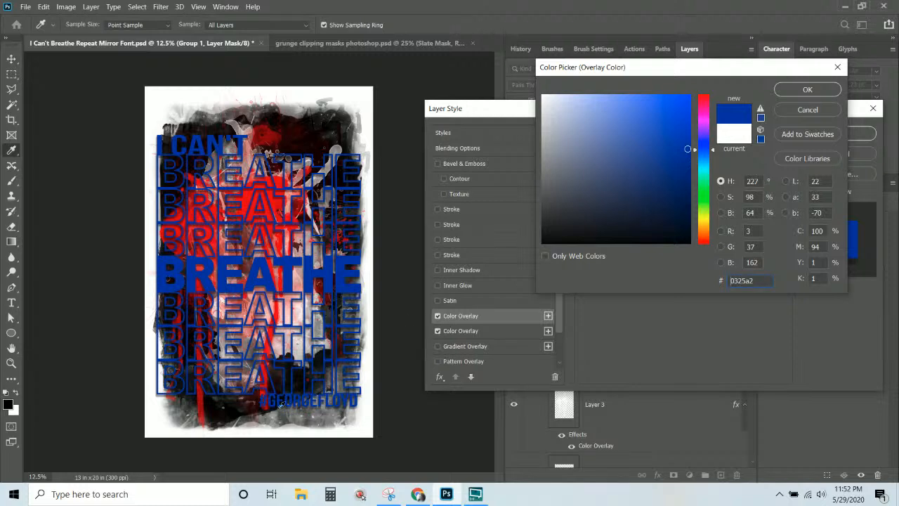
click(790, 91)
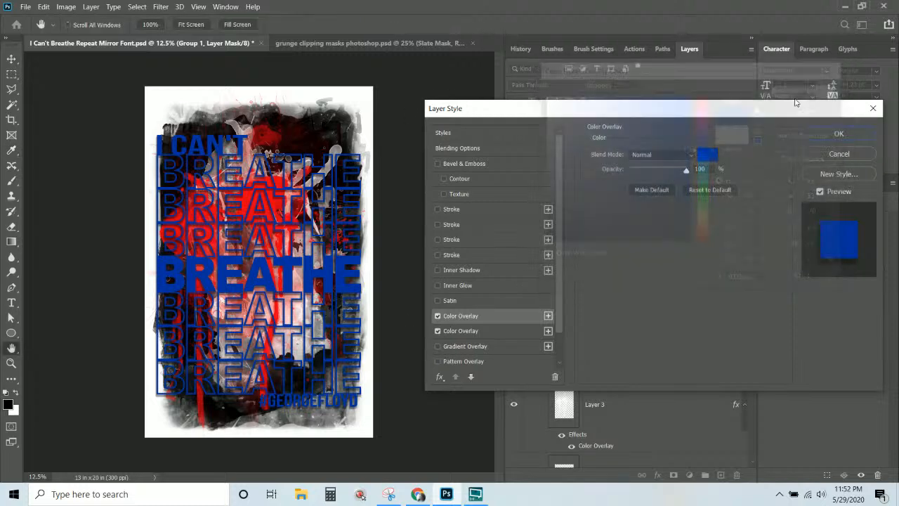
click(839, 134)
Step: Preview the design without the Slate Mask and back layers, and restore the visibility of both
scroll(541, 357, down, 5)
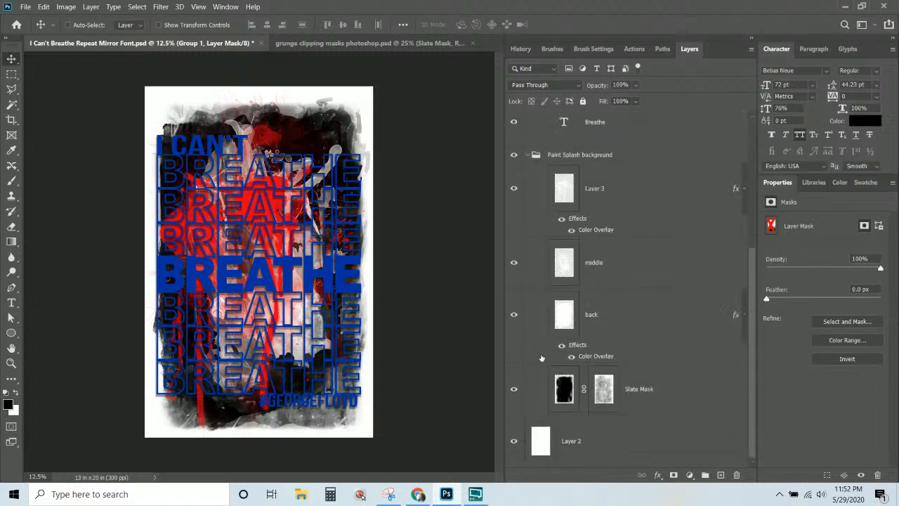
click(513, 389)
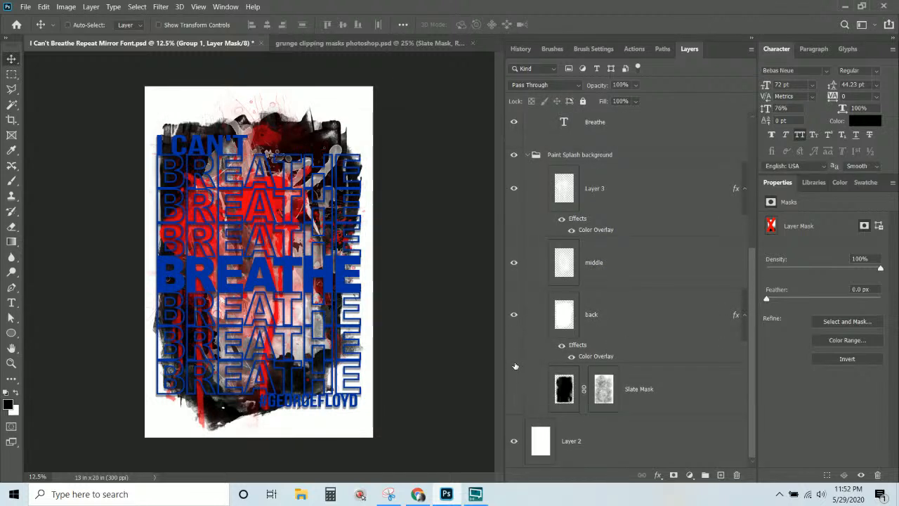
click(515, 321)
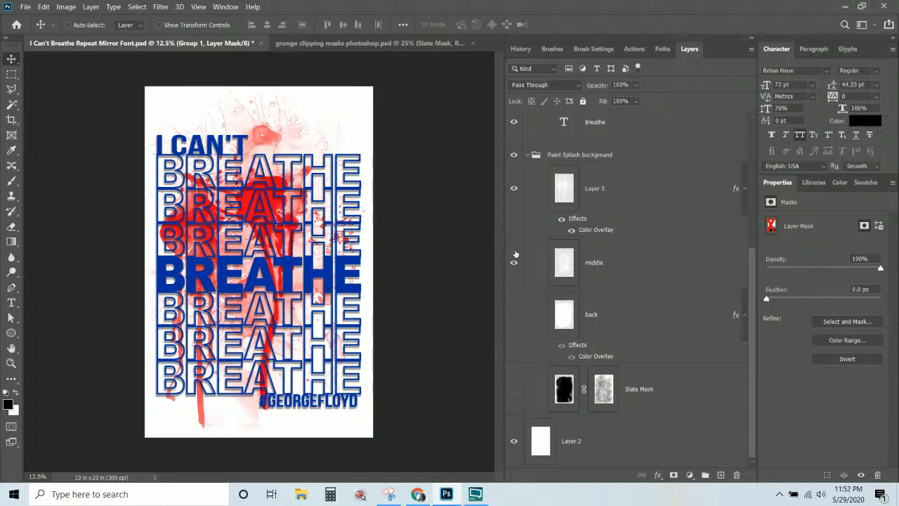
click(513, 315)
click(513, 388)
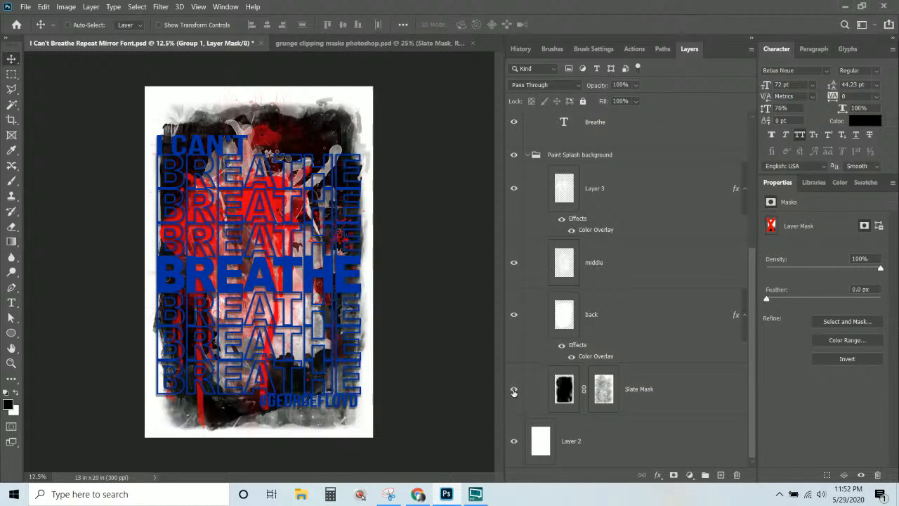
Step: Hide Group 1's blue Color Overlay and the white background Layer 2
scroll(585, 340, up, 5)
click(553, 180)
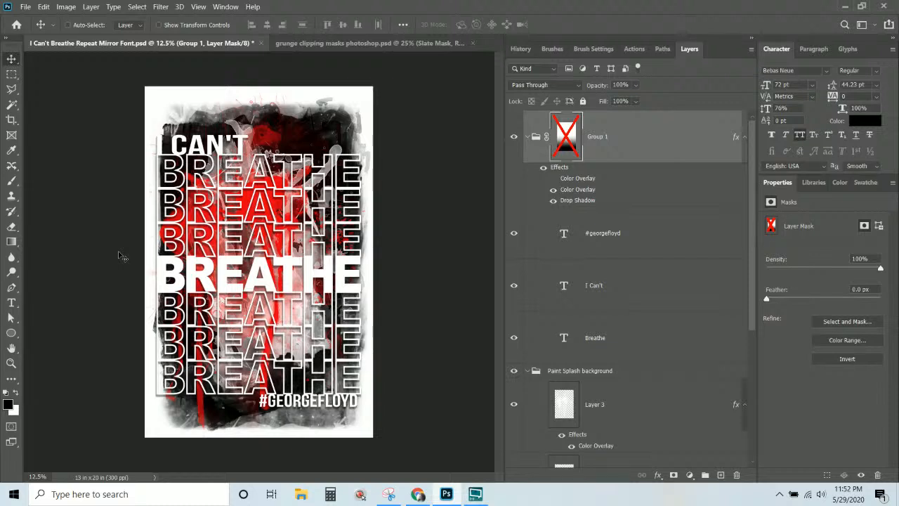
scroll(587, 328, down, 5)
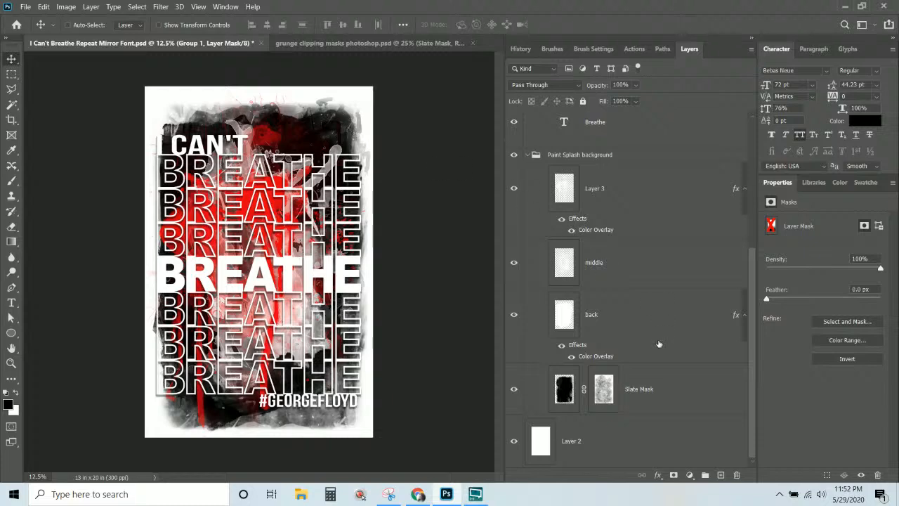
click(514, 441)
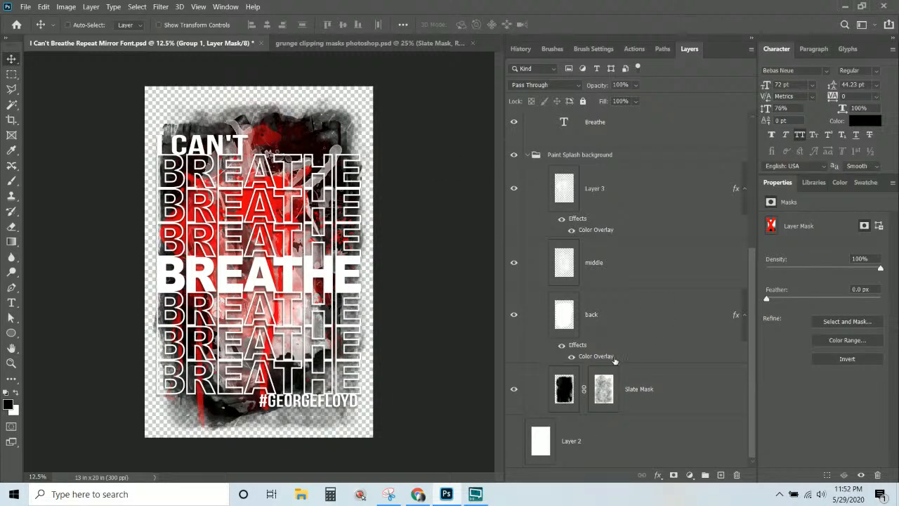
Step: Change the Color Overlay of Layer 3 in the Paint Splash background group to purple #640ab0
click(645, 270)
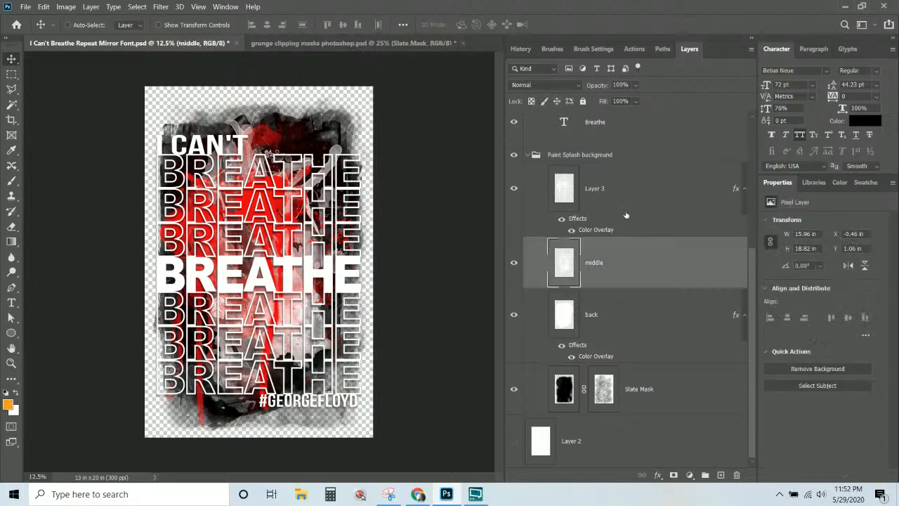
click(626, 209)
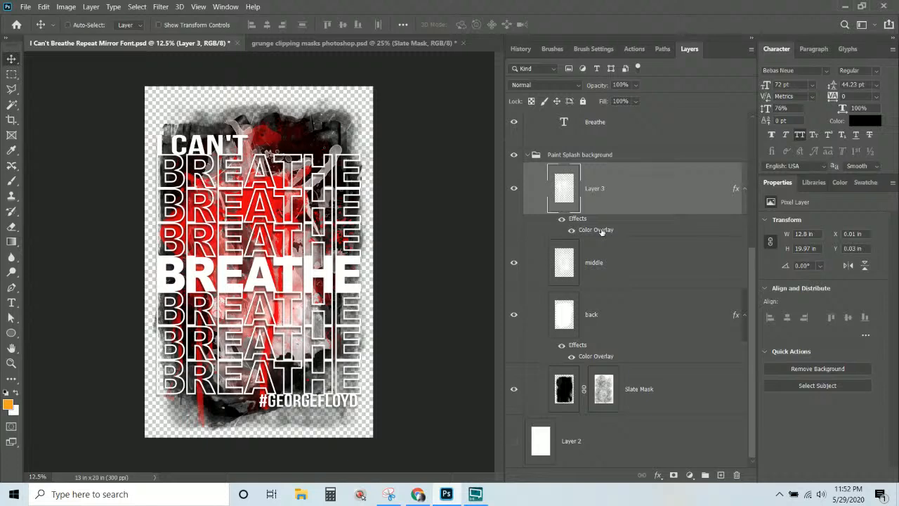
double_click(596, 230)
click(708, 155)
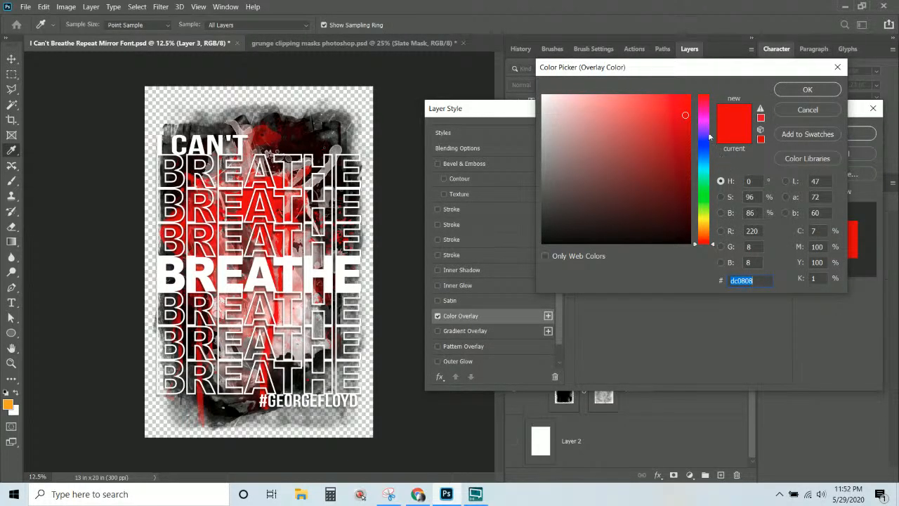
mouse_move(710, 138)
mouse_down()
mouse_move(689, 96)
mouse_move(687, 133)
mouse_up()
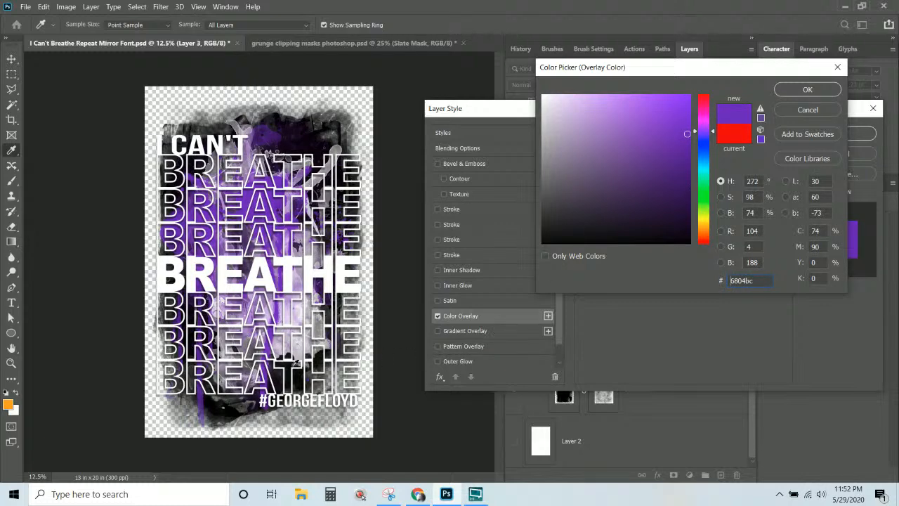
drag(688, 140, 685, 146)
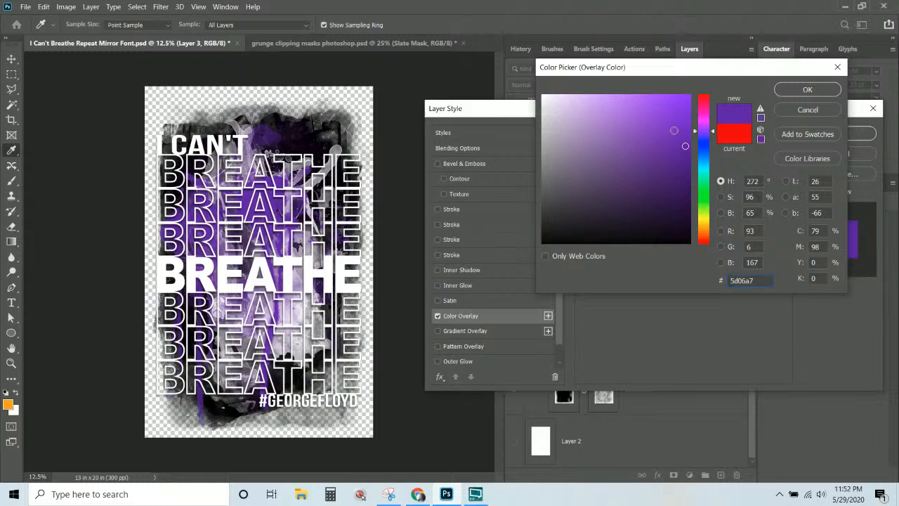
mouse_move(687, 150)
mouse_down()
mouse_move(688, 134)
mouse_move(678, 152)
mouse_up()
drag(678, 149, 682, 140)
click(808, 90)
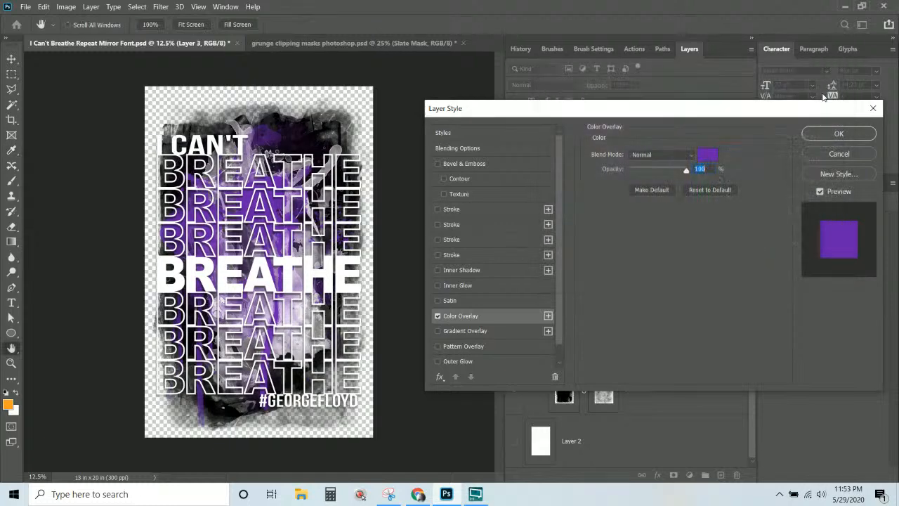
click(839, 132)
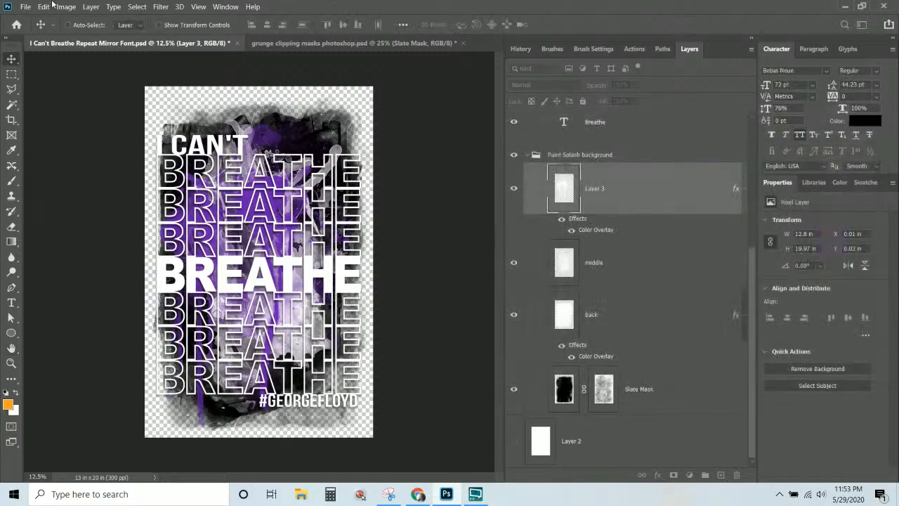
Step: Save a PNG copy of the purple design as "I Can't Breathe Repeat Mirror Font-png" with the large file size option
click(25, 6)
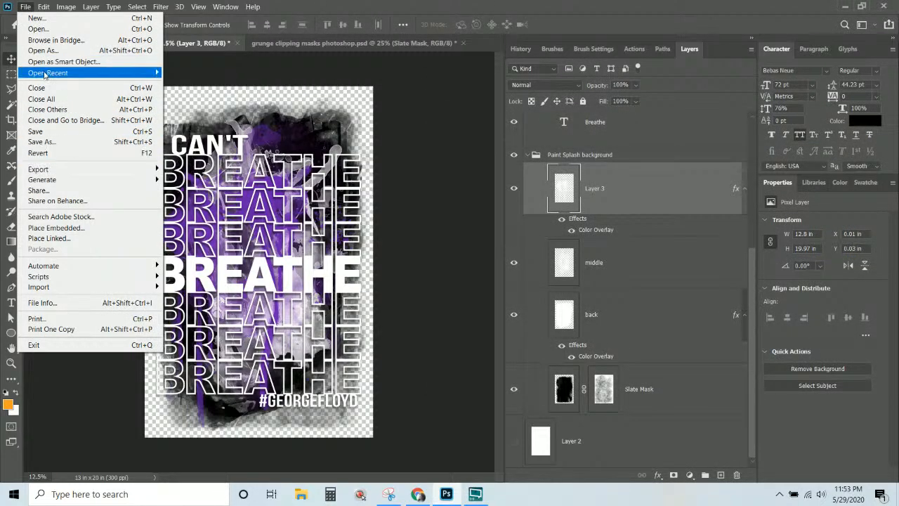
click(63, 142)
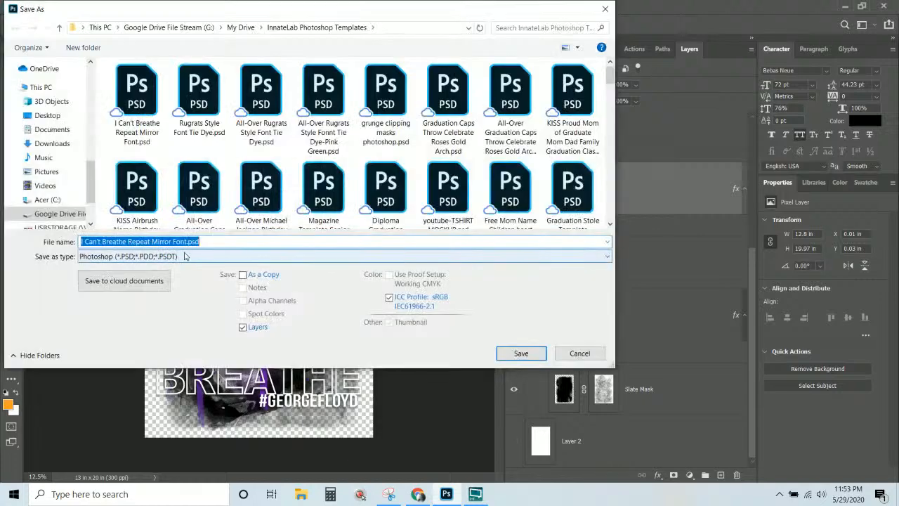
click(153, 257)
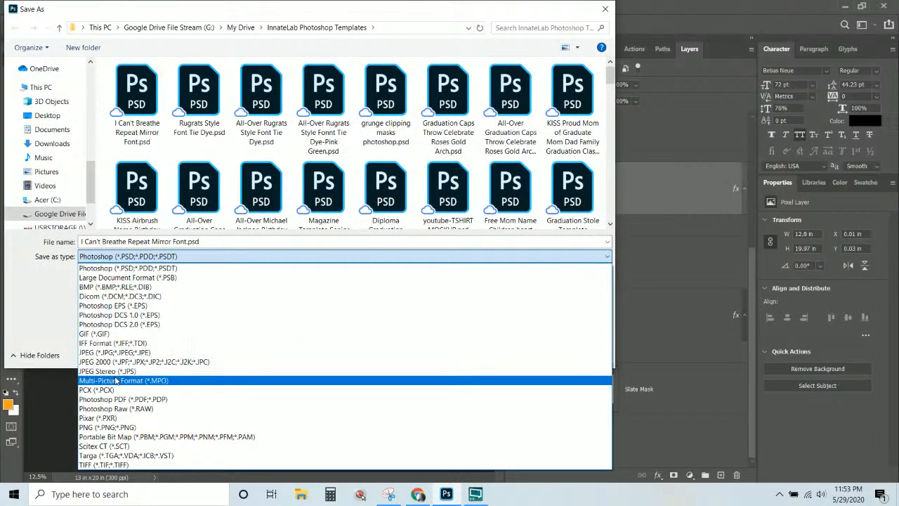
click(110, 427)
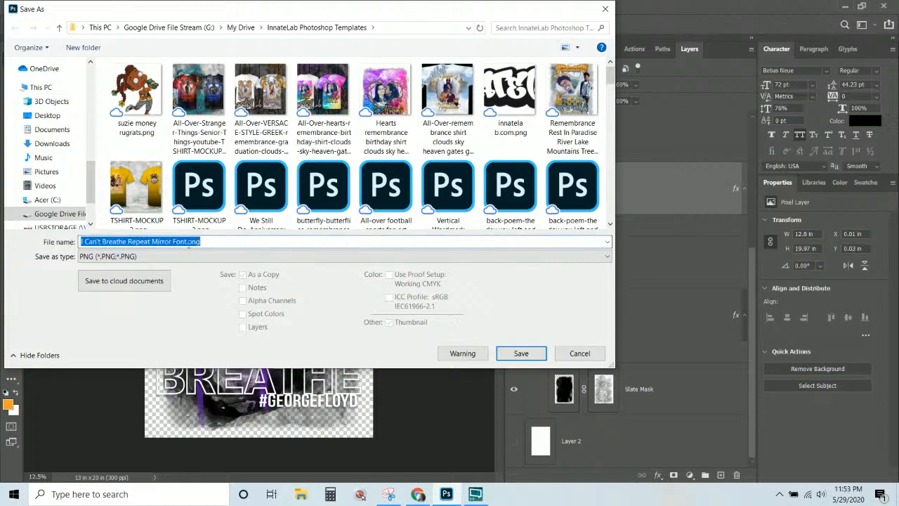
click(188, 241)
drag(187, 242, 209, 242)
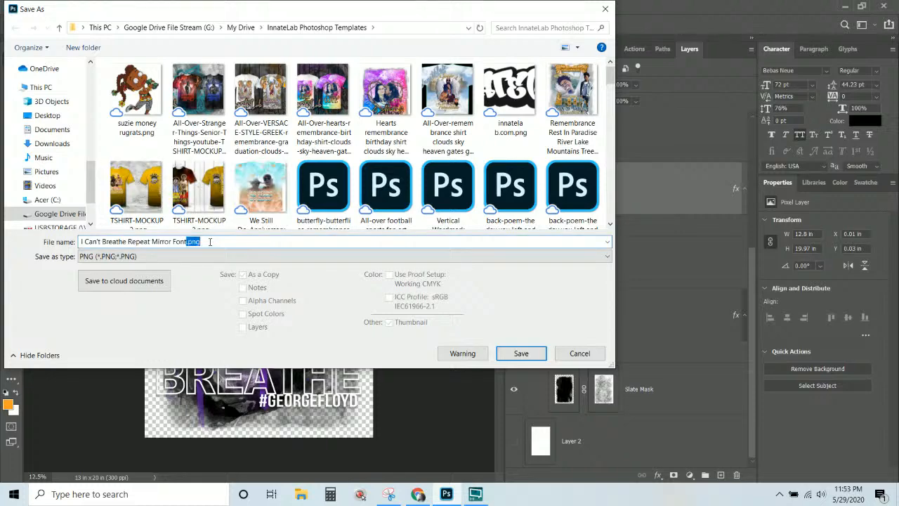
text(-png)
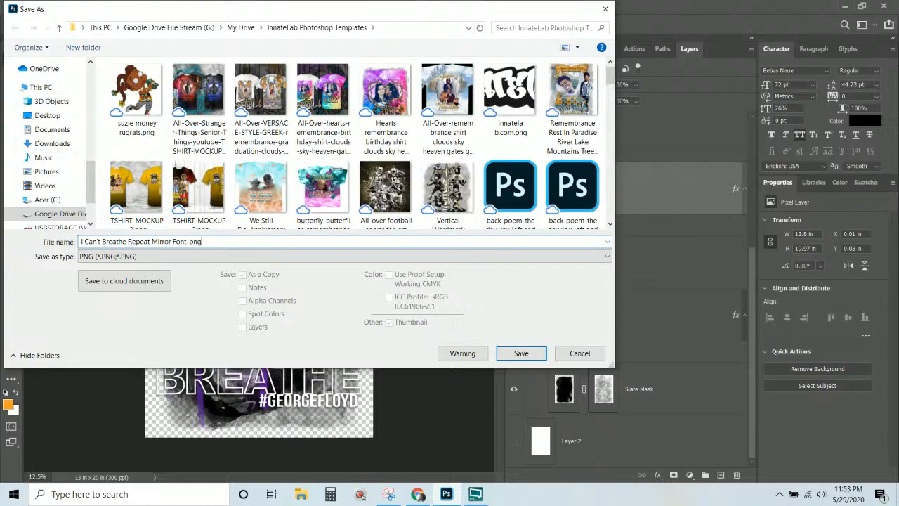
key(Return)
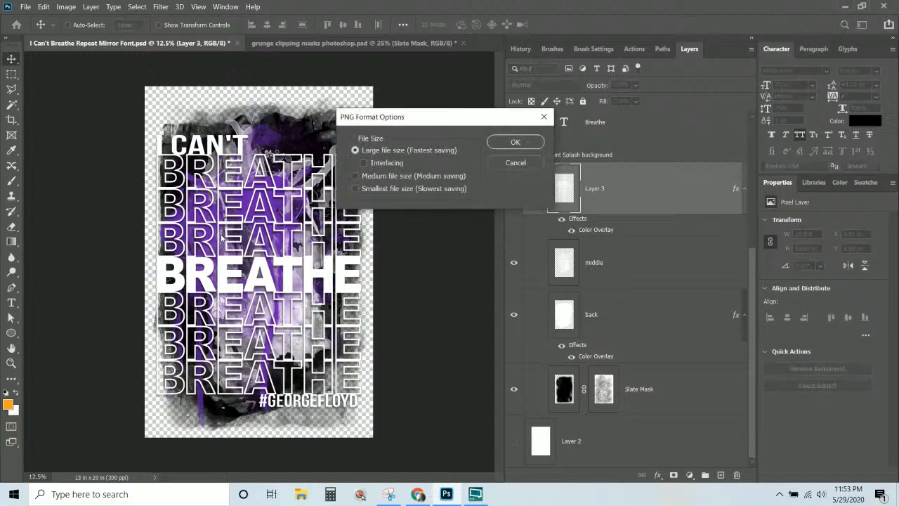
click(528, 146)
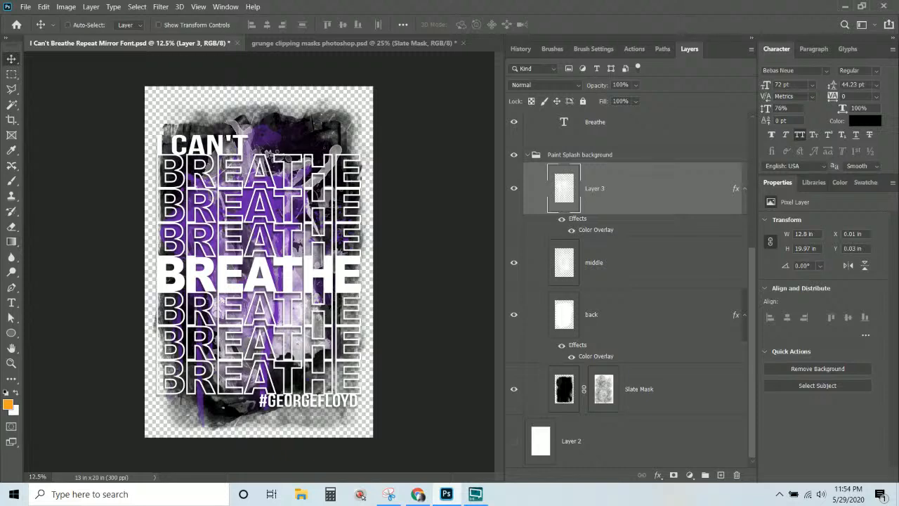
Step: Add a second Color Overlay to Layer 3 in orange #ef6000
double_click(594, 230)
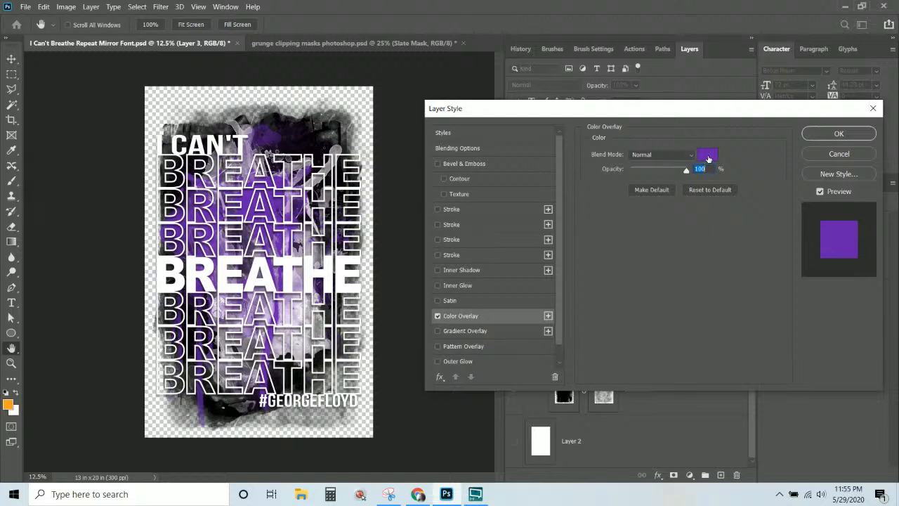
click(548, 316)
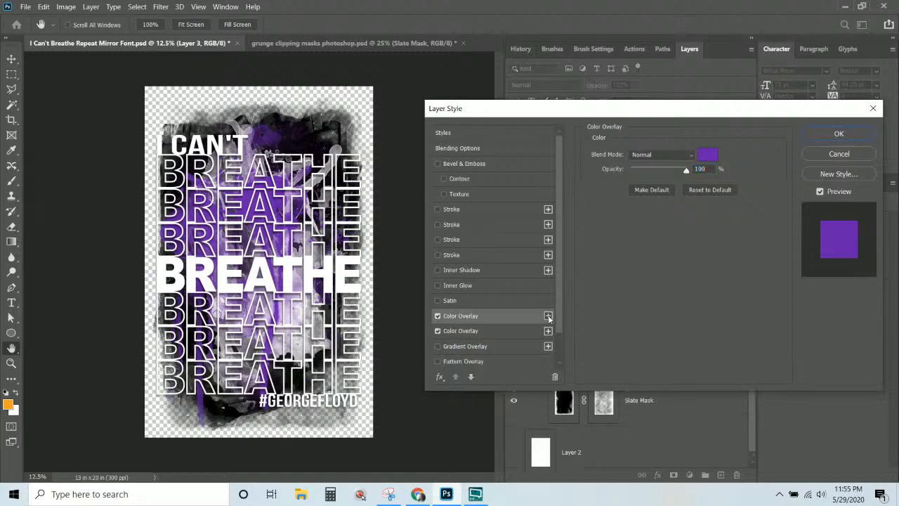
click(707, 155)
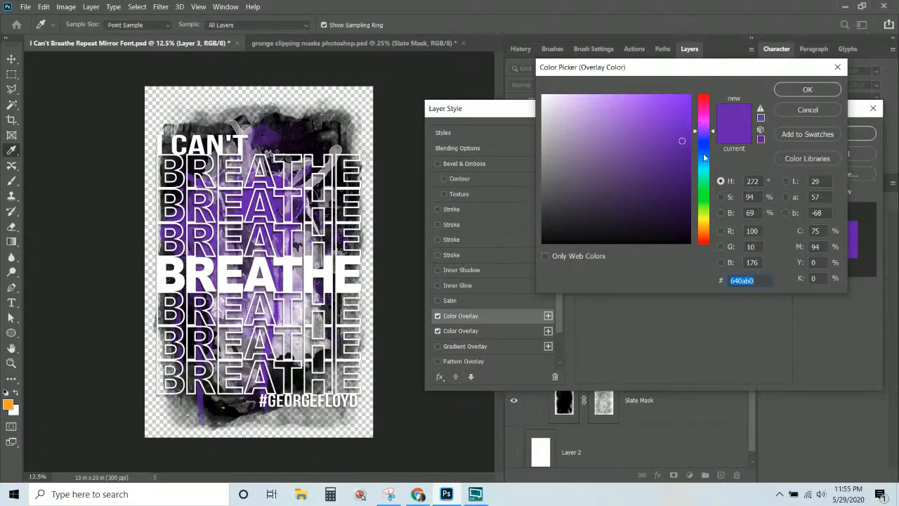
drag(704, 157, 704, 234)
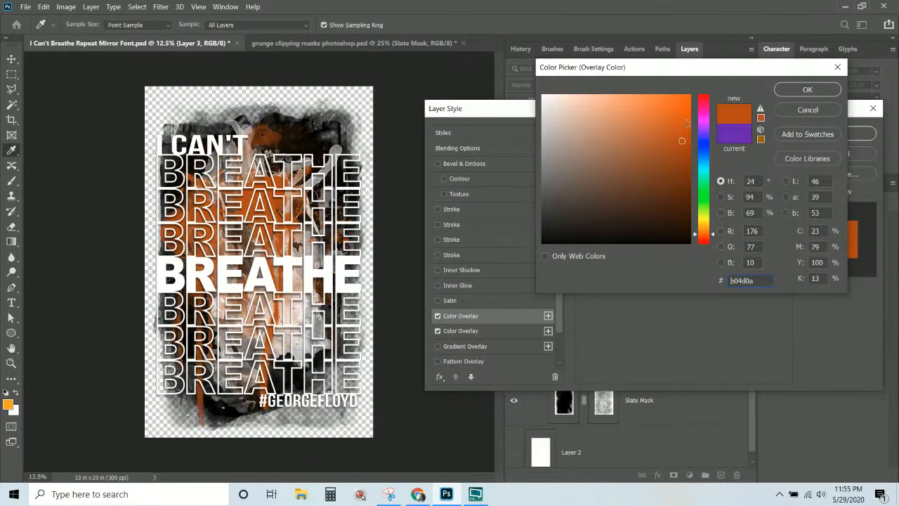
drag(686, 124, 689, 103)
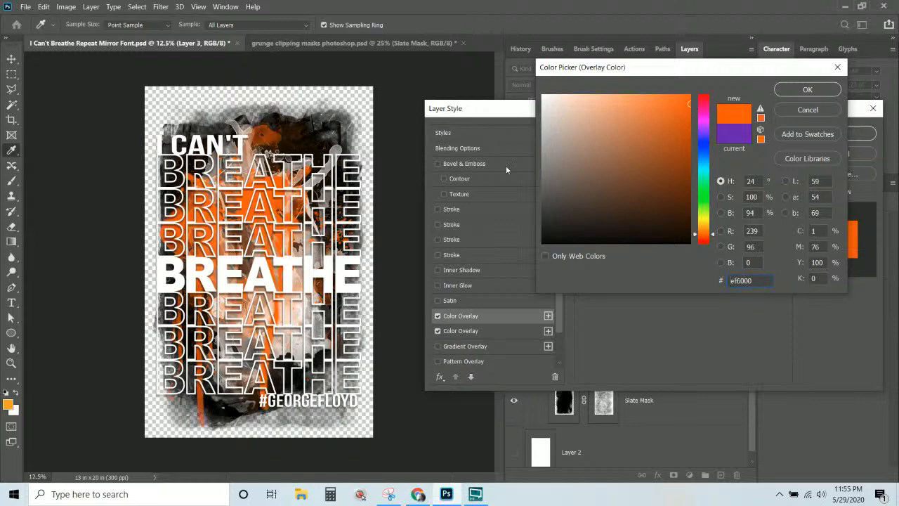
click(807, 89)
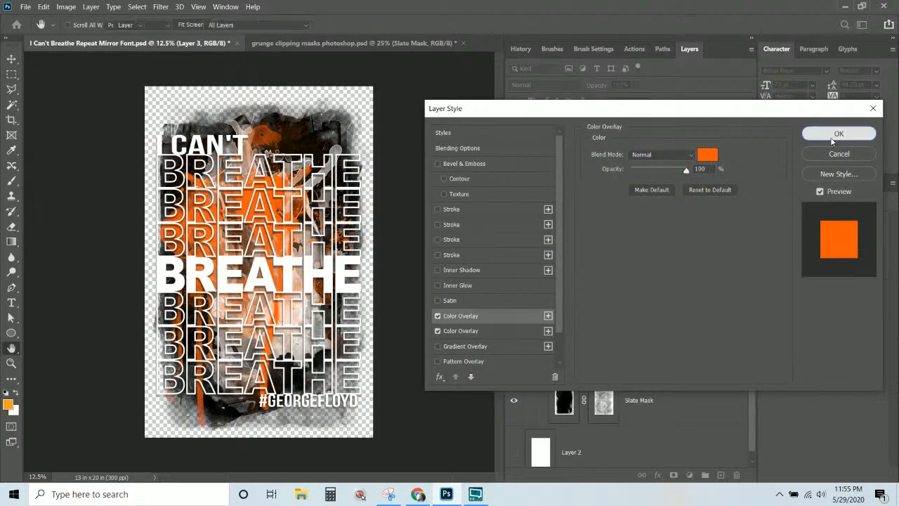
click(834, 135)
Step: Start saving a copy of the orange design in PNG format
click(25, 7)
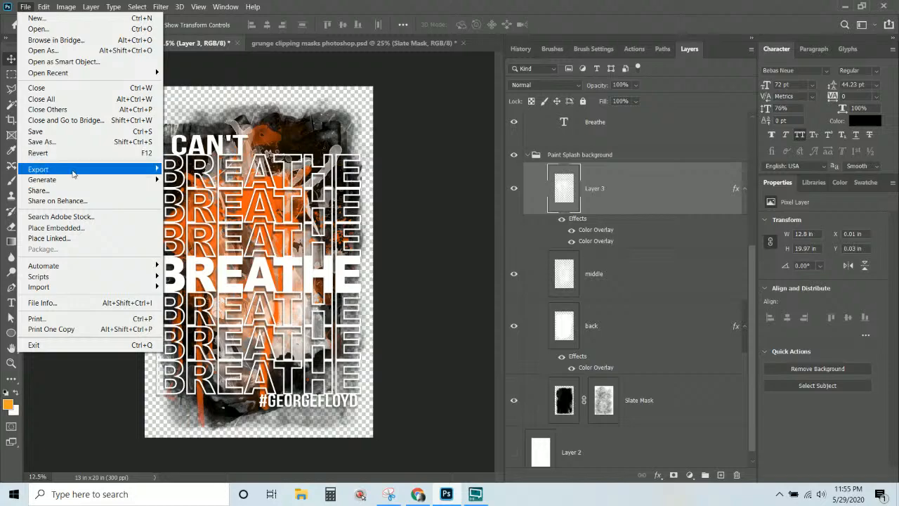
mouse_move(112, 172)
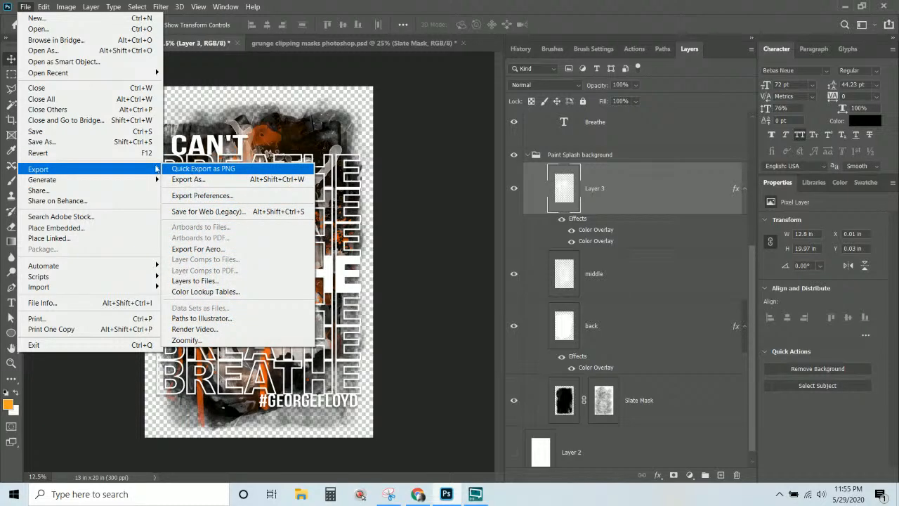
click(60, 142)
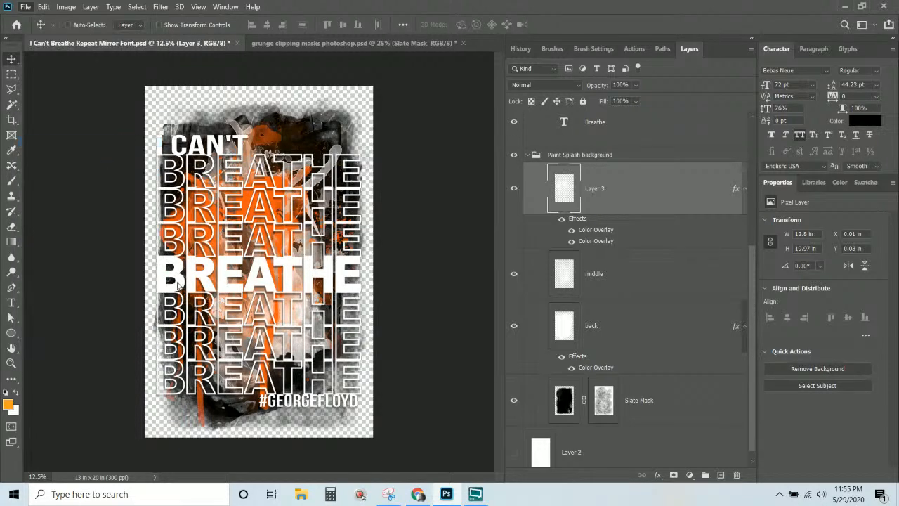
click(105, 256)
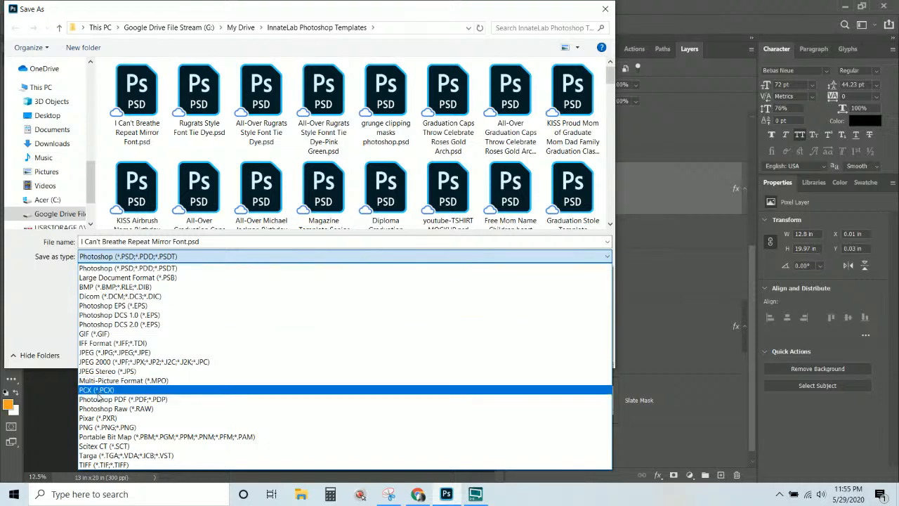
click(102, 427)
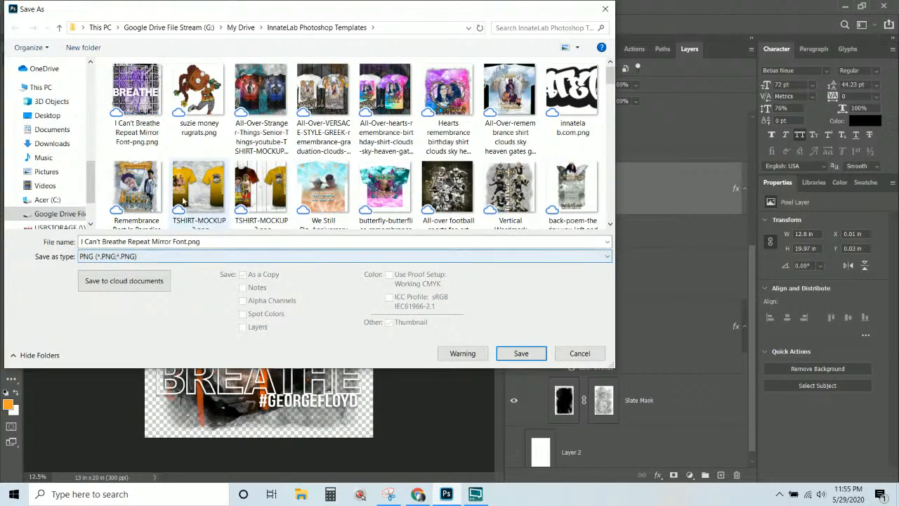
Step: Reverse the save folder's date-modified sort order and restore the newest-first order
right_click(552, 149)
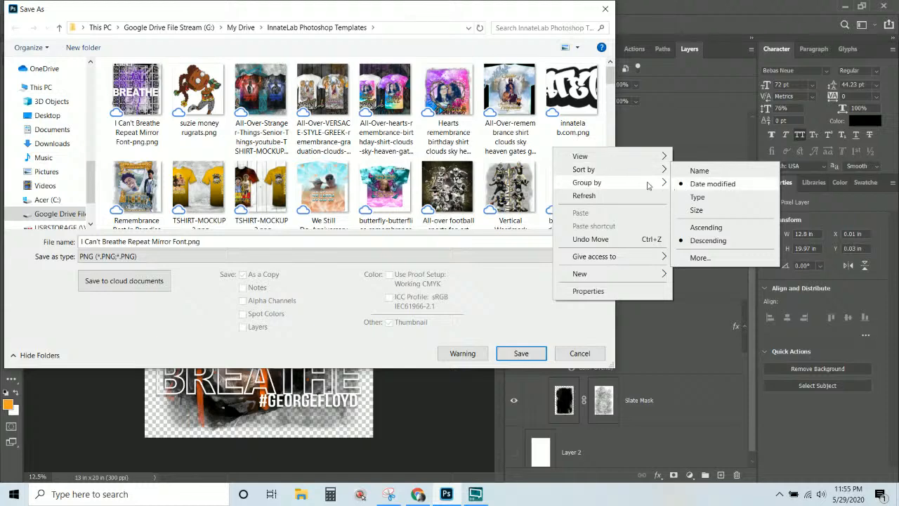
click(713, 184)
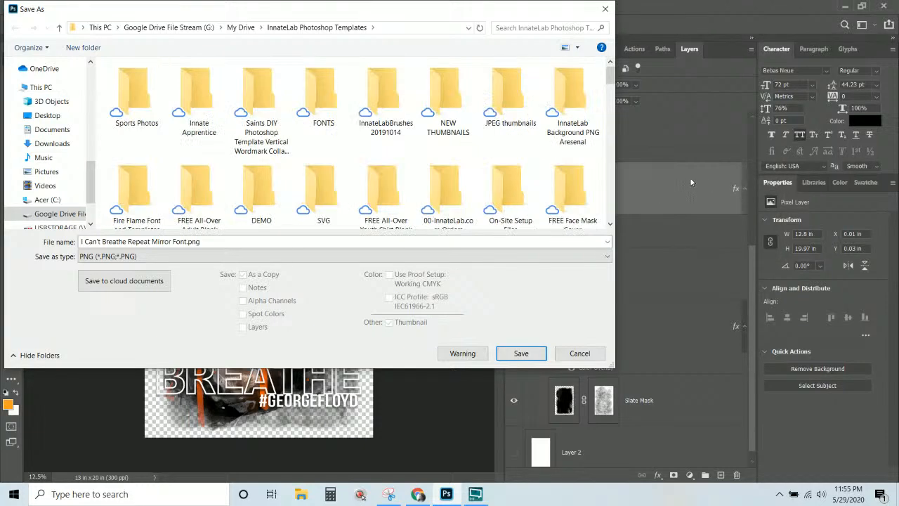
right_click(509, 144)
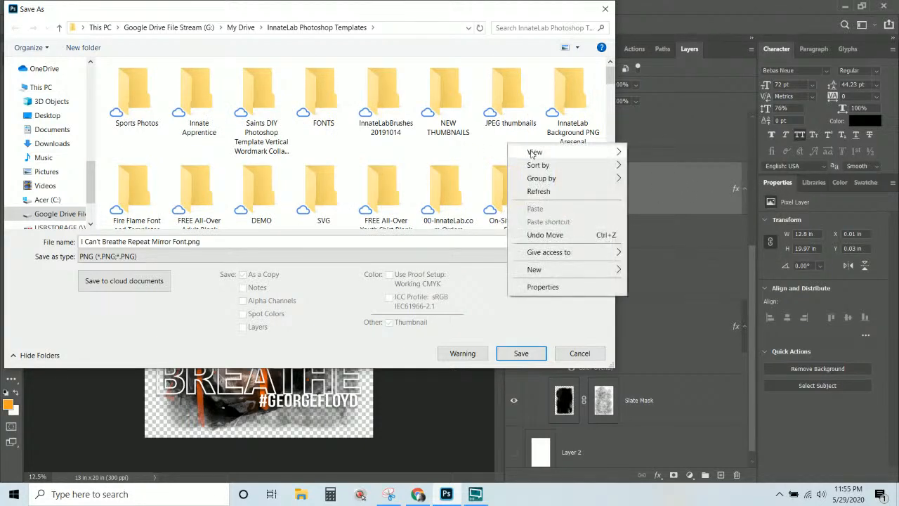
mouse_move(545, 165)
click(651, 184)
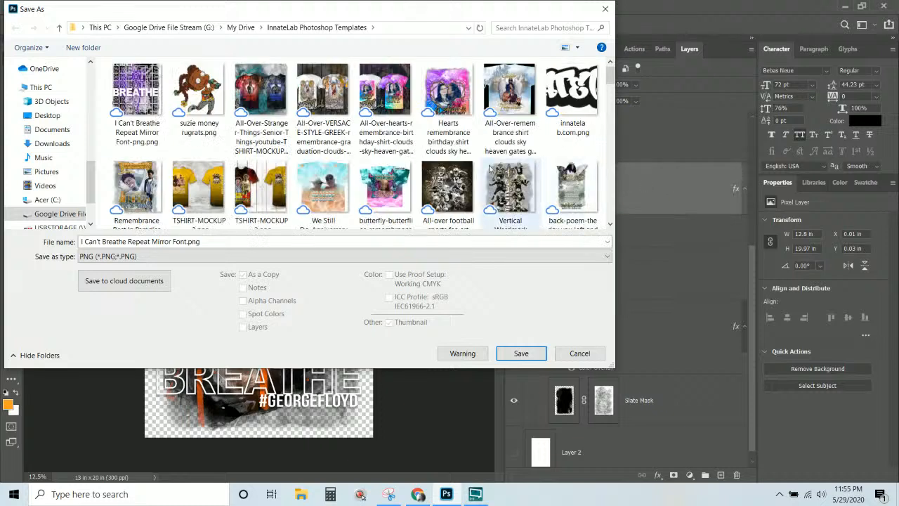
Step: Name the PNG copy "I Can't Breathe Repeat Mirror Font-orange" and save it
click(313, 241)
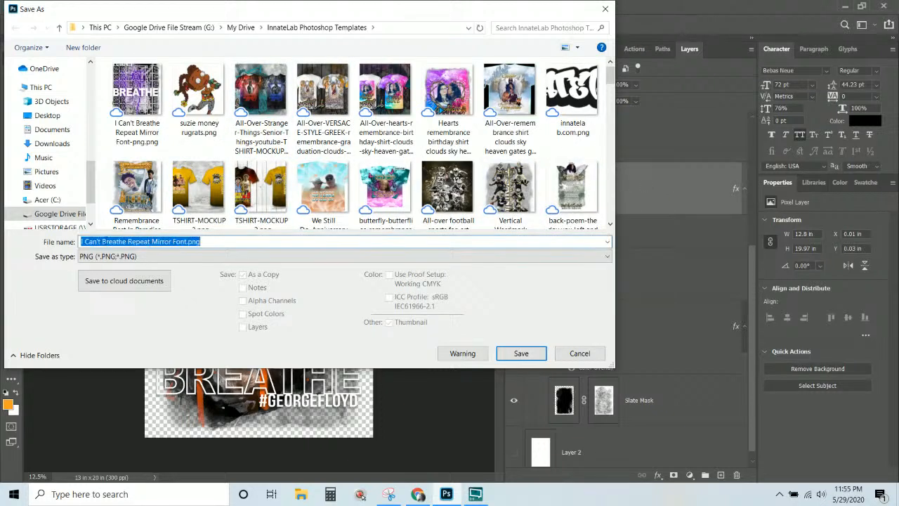
click(171, 241)
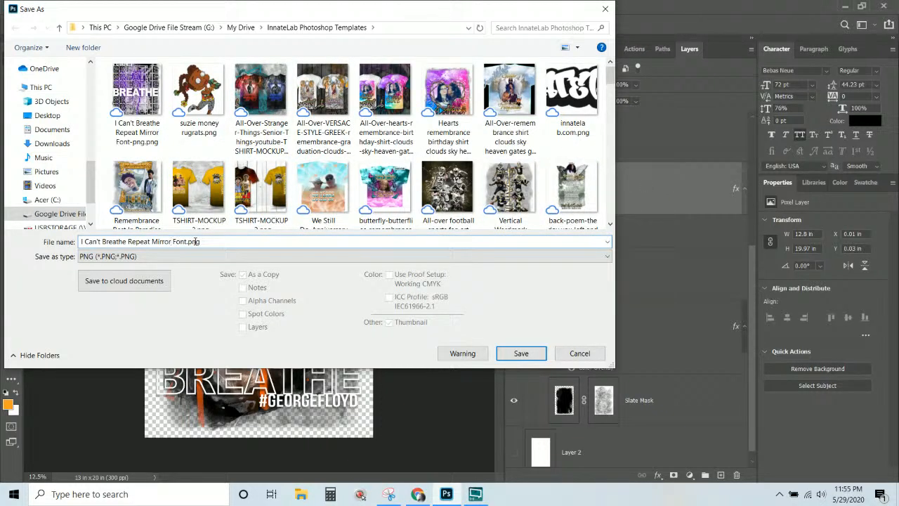
drag(186, 240, 232, 242)
text(-)
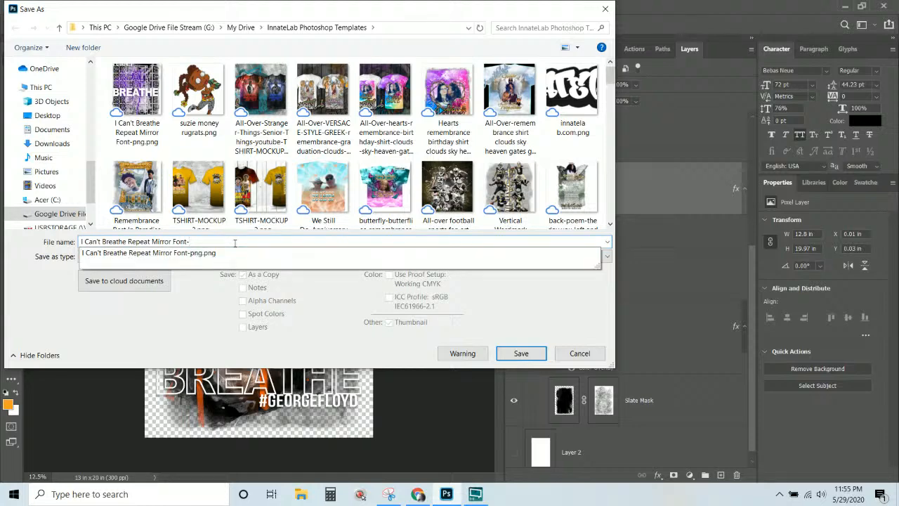
text(orange)
key(Return)
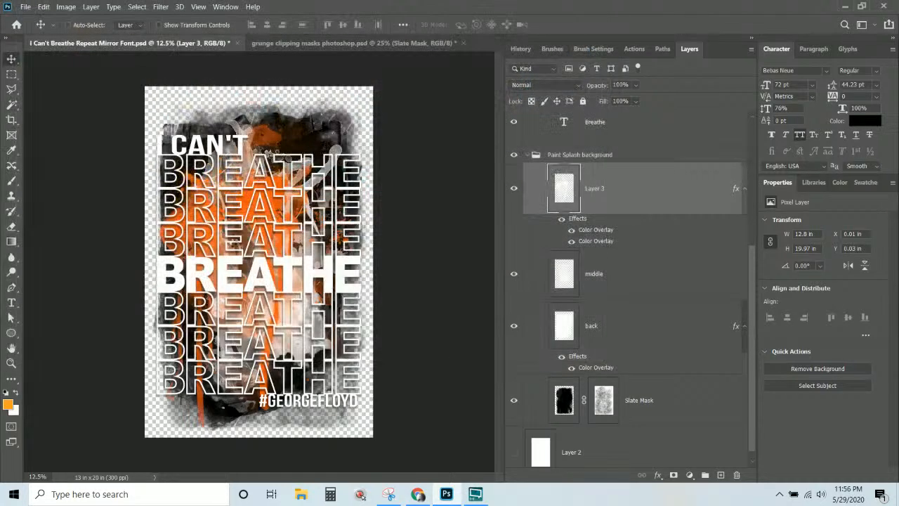
click(527, 144)
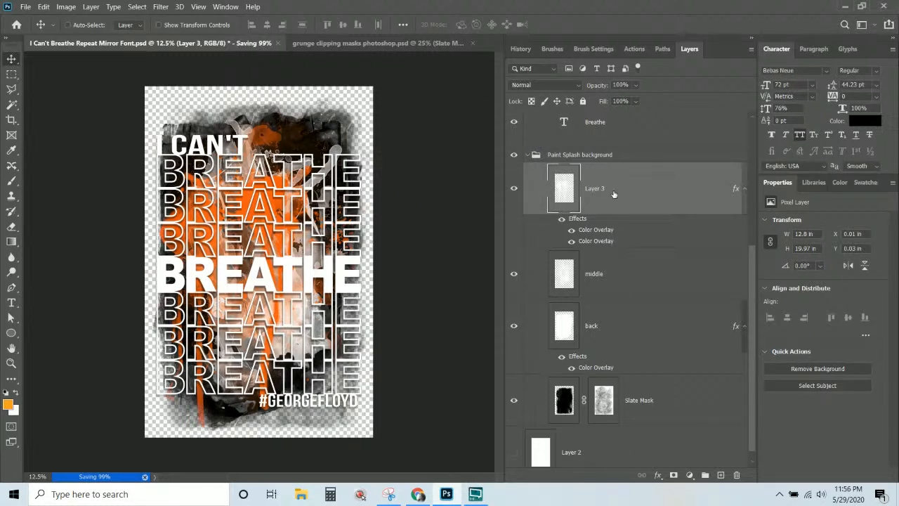
Step: Lower the opacity of the back layer to 55%
click(611, 325)
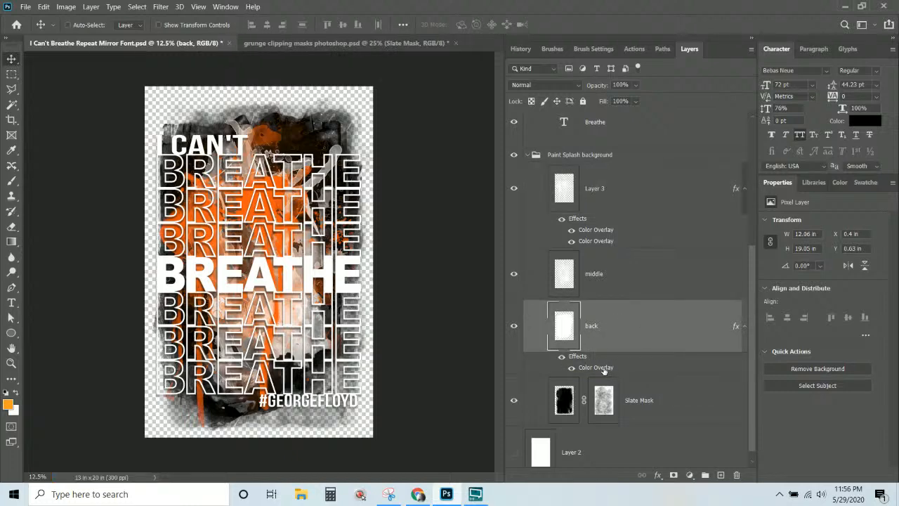
click(635, 85)
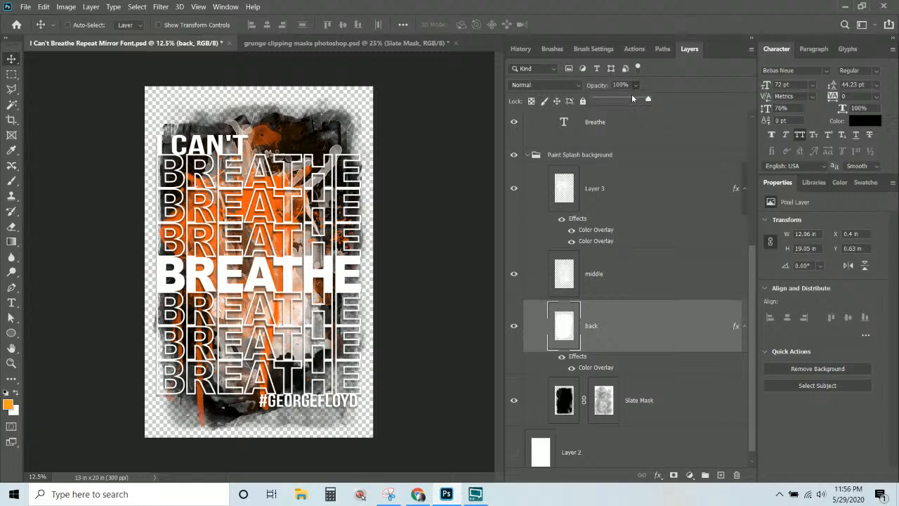
drag(632, 99, 625, 100)
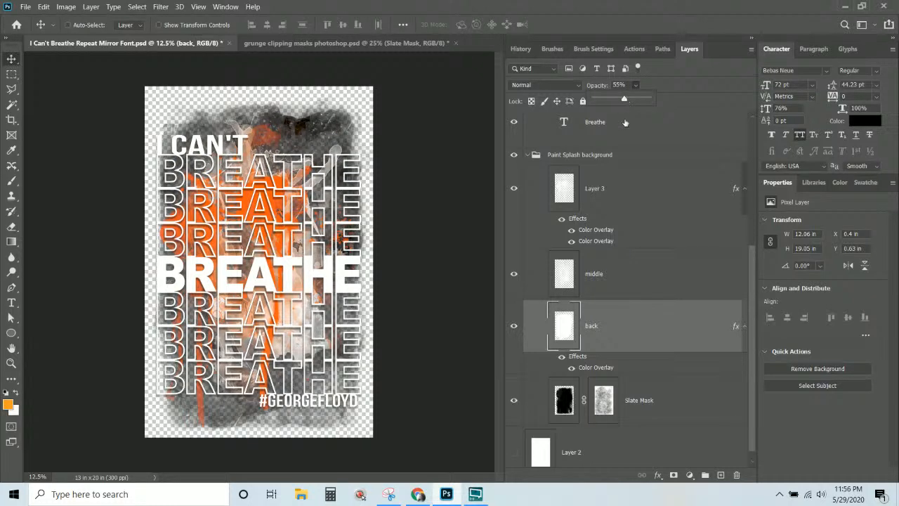
Step: Show the white Layer 2 backdrop and reduce the back layer's opacity to 16%
click(514, 452)
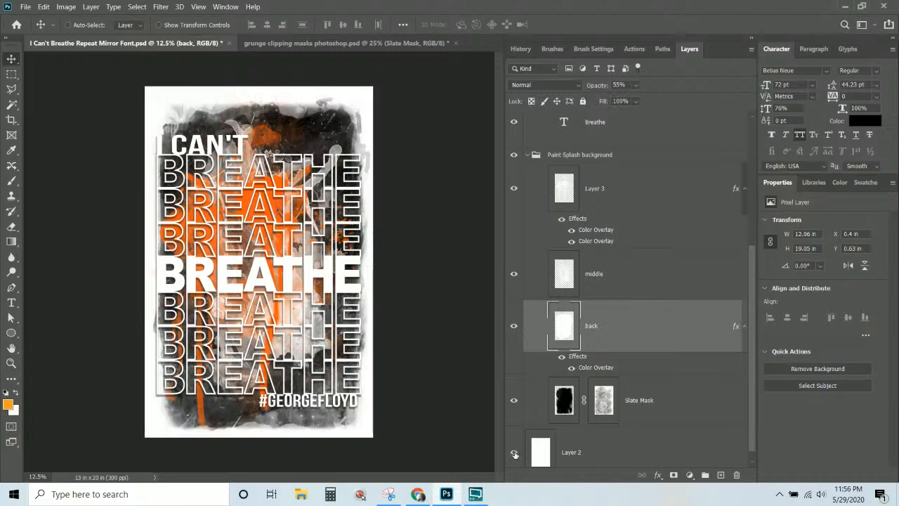
click(636, 85)
drag(632, 100, 622, 100)
Step: Lower the Slate Mask layer's opacity to 48% and toggle the back layer's visibility to compare the artwork with and without it
click(639, 420)
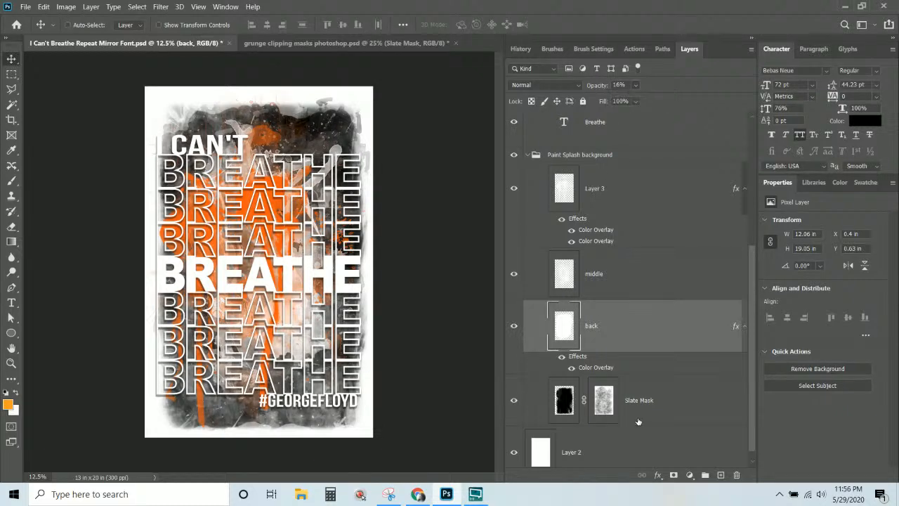
click(636, 84)
drag(635, 100, 621, 102)
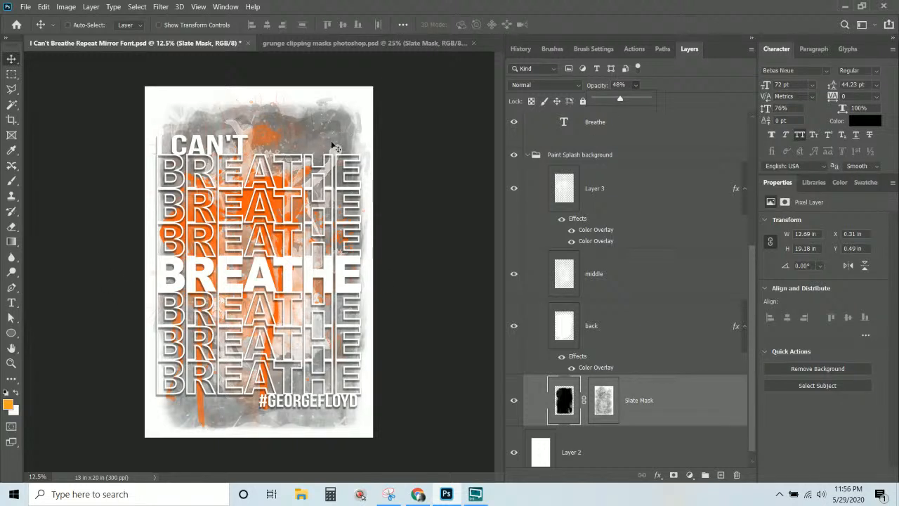
click(513, 327)
click(513, 326)
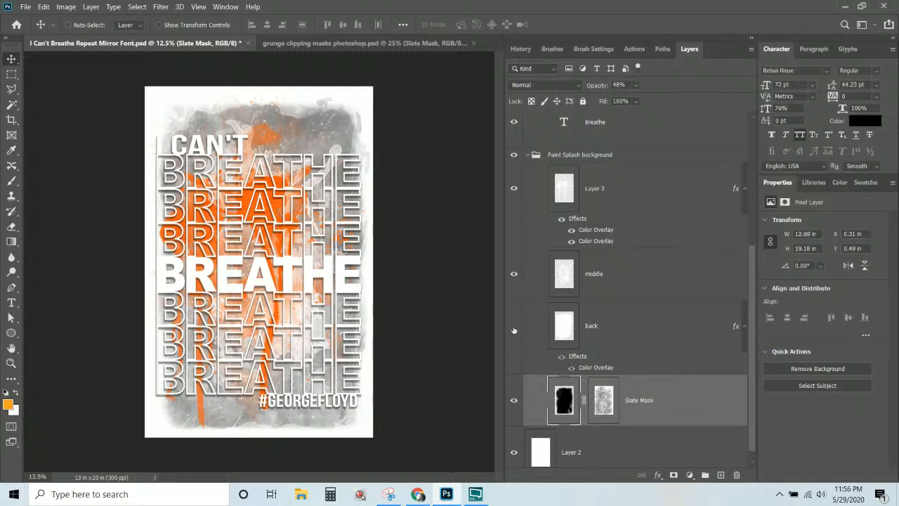
click(513, 327)
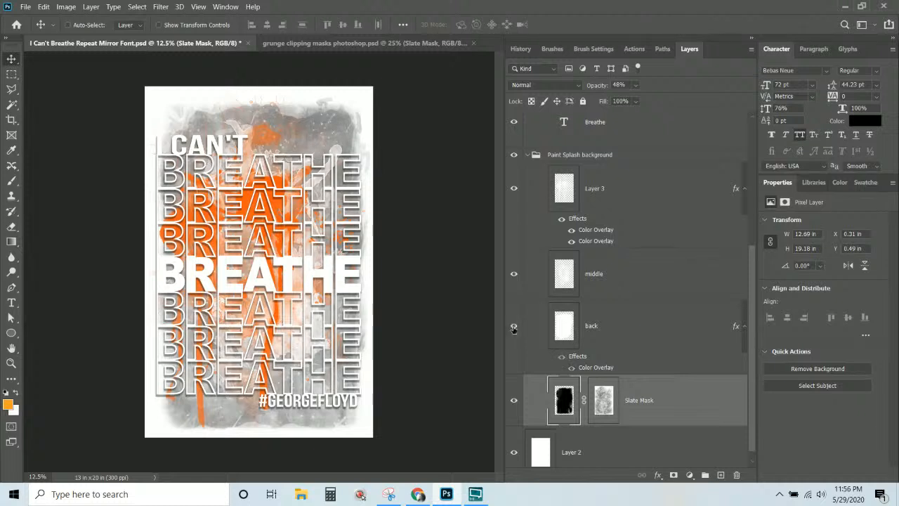
Step: Set the opacity of both the back layer and the Slate Mask layer to 100%
click(624, 333)
click(635, 85)
drag(646, 99, 685, 99)
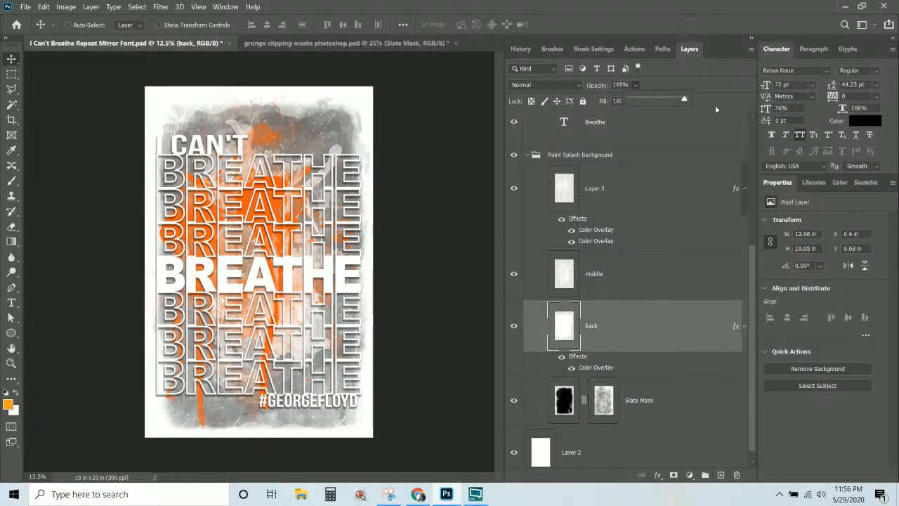
click(638, 401)
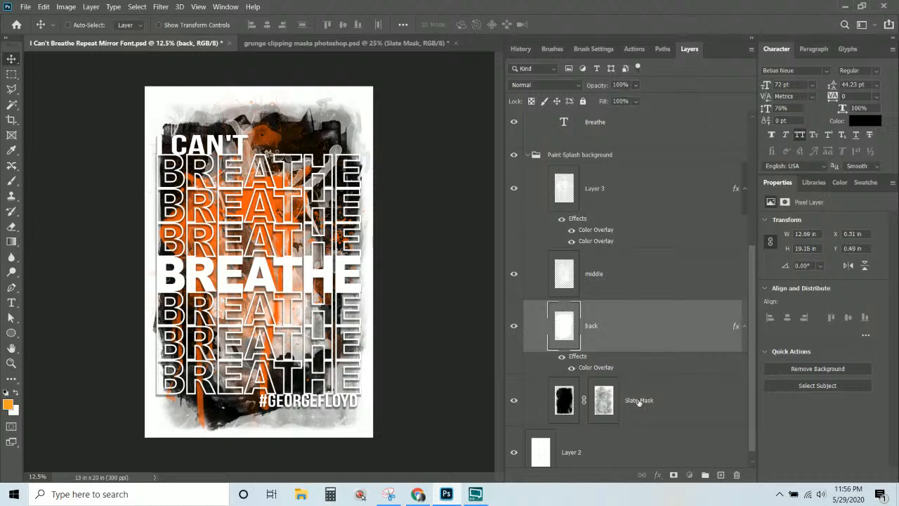
click(637, 400)
click(635, 85)
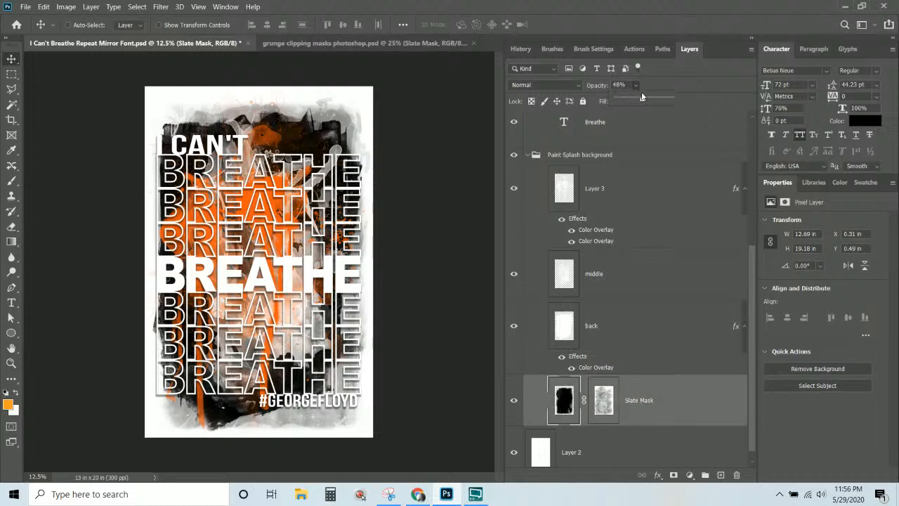
drag(641, 99, 681, 100)
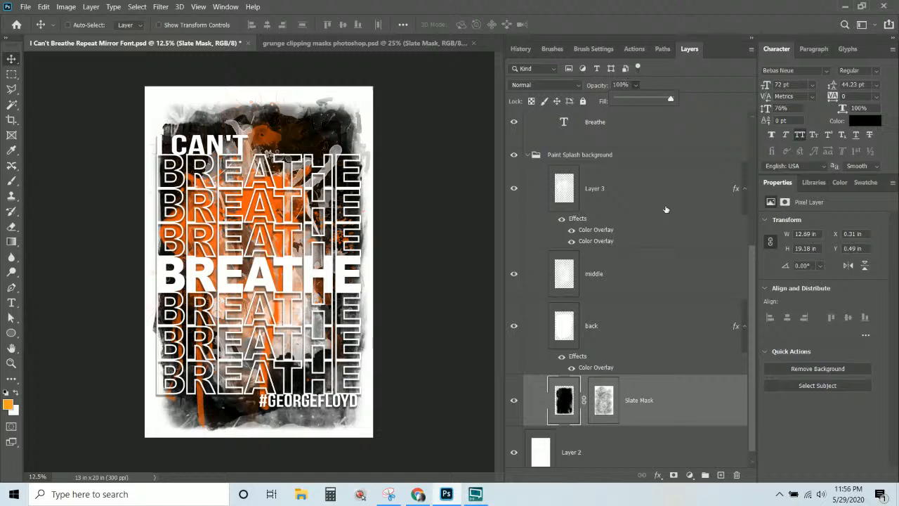
scroll(666, 209, up, 5)
scroll(665, 209, down, 5)
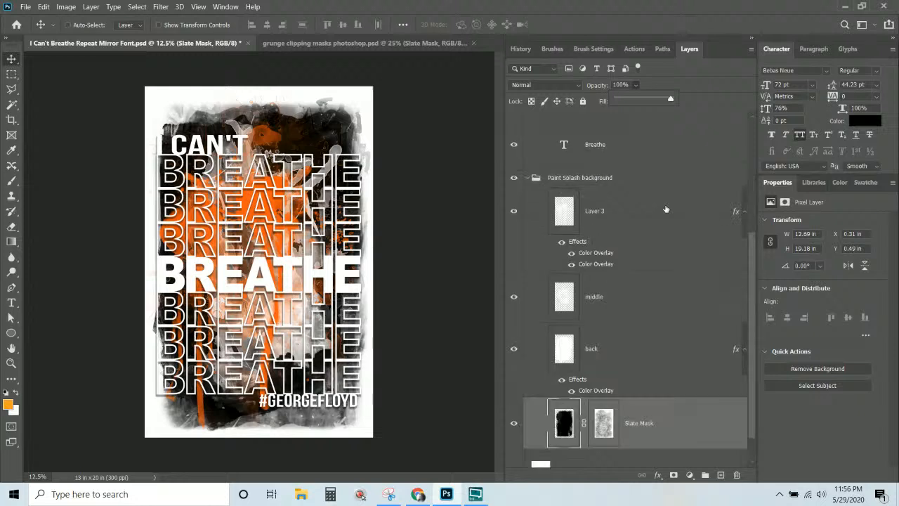
scroll(665, 210, down, 1)
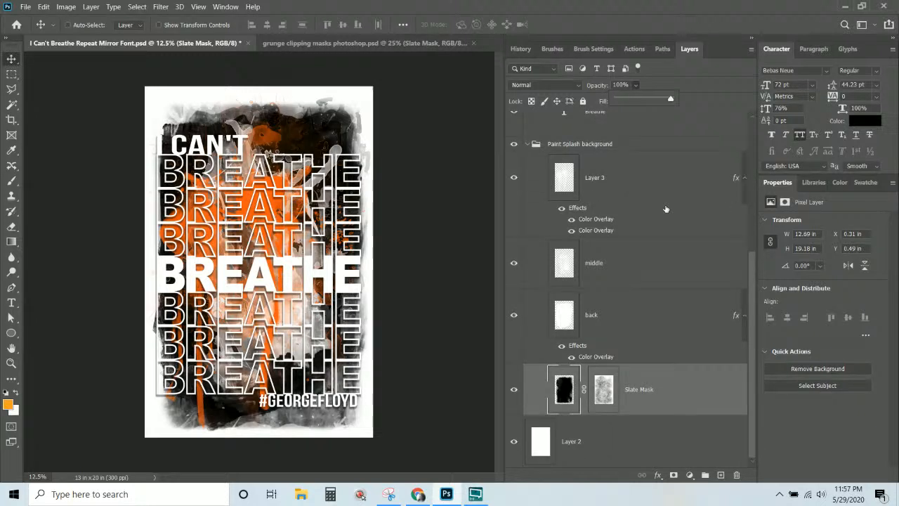
scroll(666, 209, up, 5)
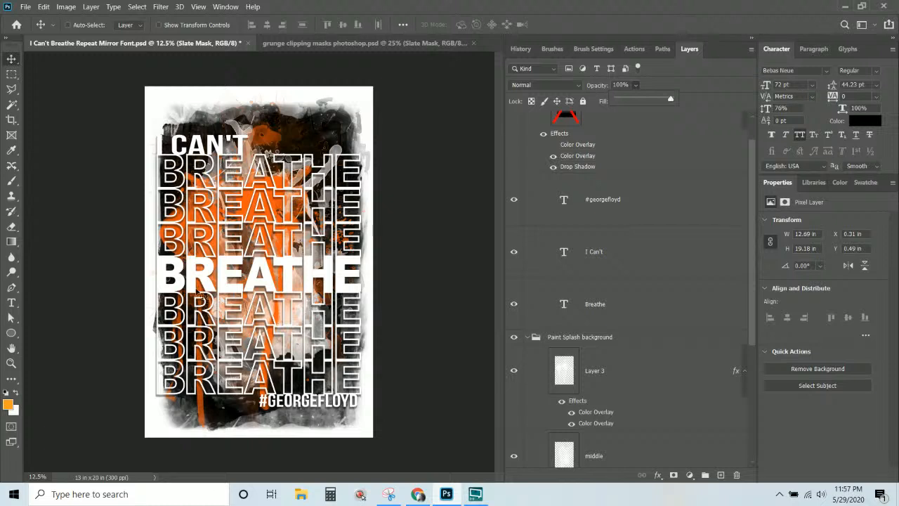
scroll(637, 298, down, 5)
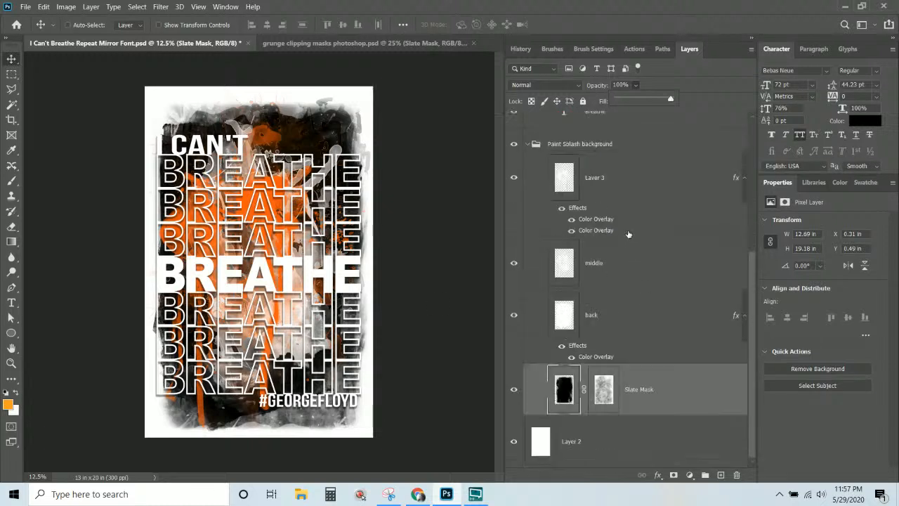
Step: Add a second Color Overlay in grey #8e8e8e to the back layer and hide the Slate Mask layer
click(596, 356)
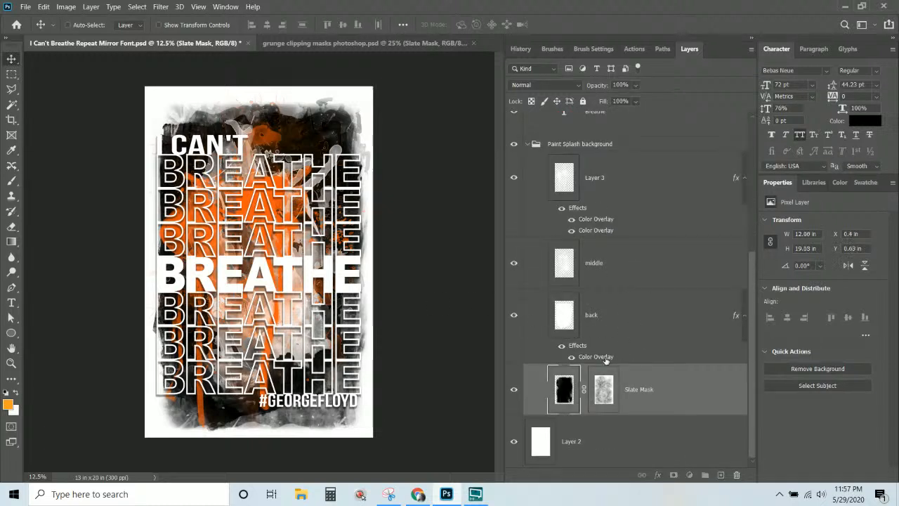
double_click(596, 357)
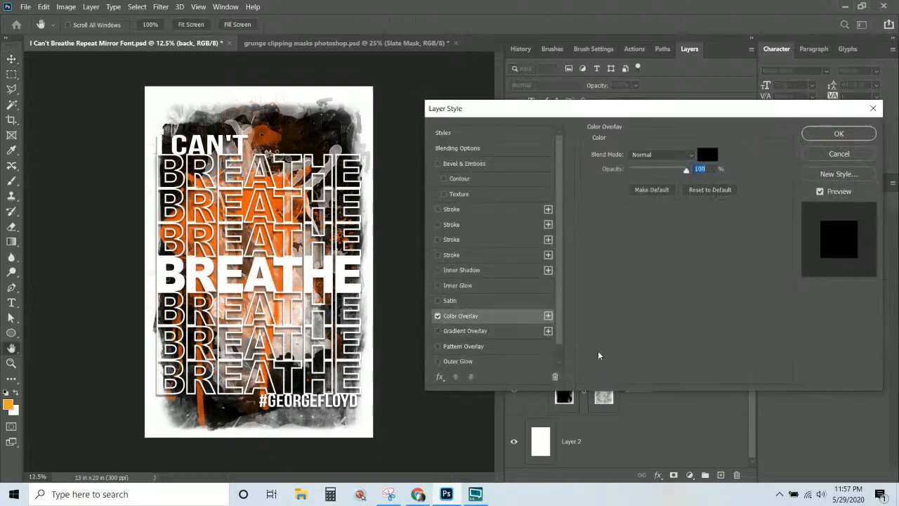
click(548, 316)
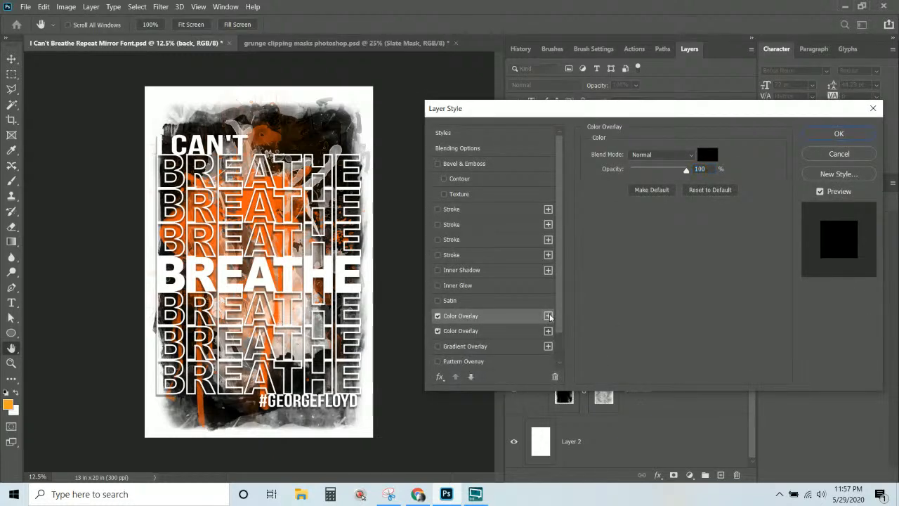
click(706, 154)
text(8e8e8e)
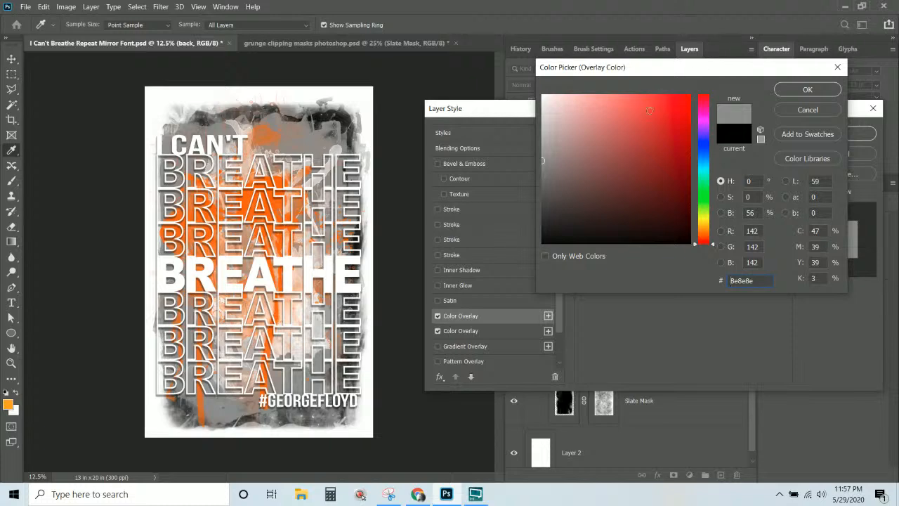
click(807, 89)
click(841, 132)
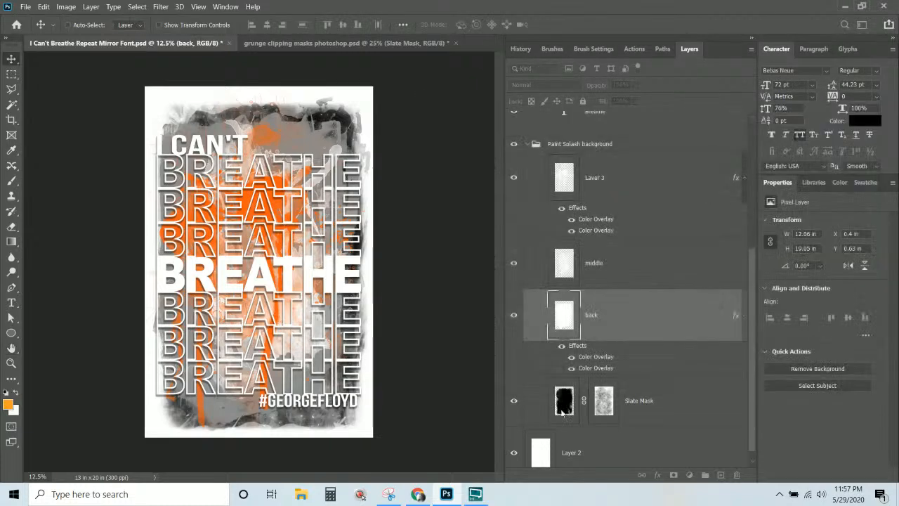
click(515, 402)
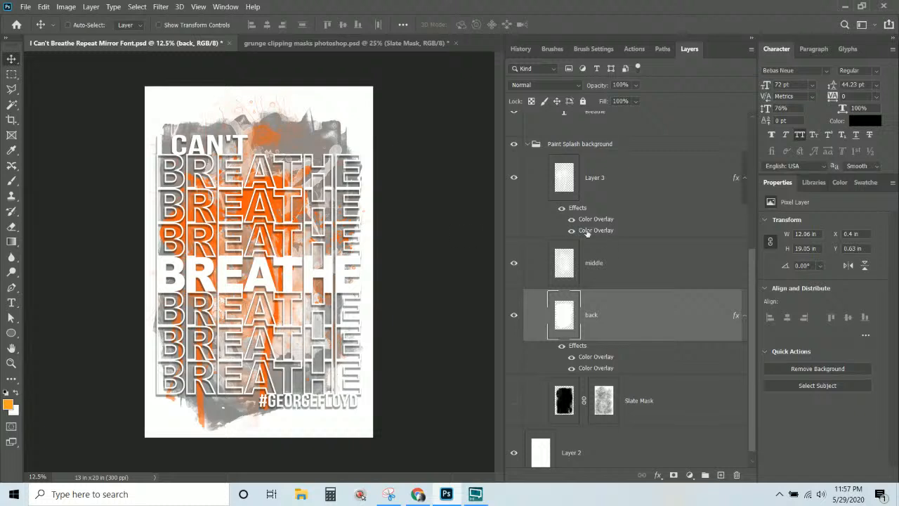
Step: Recolour Layer 3's orange Color Overlay to dark blue #04377d
click(602, 177)
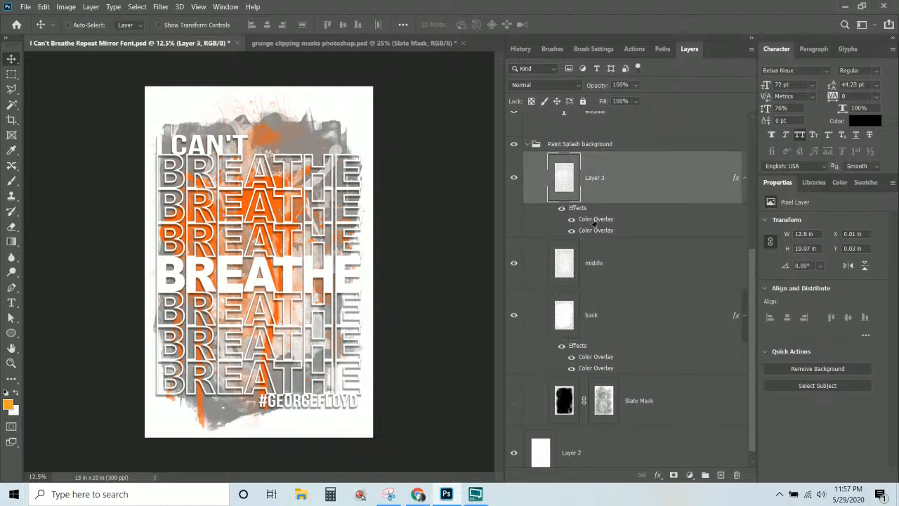
double_click(594, 219)
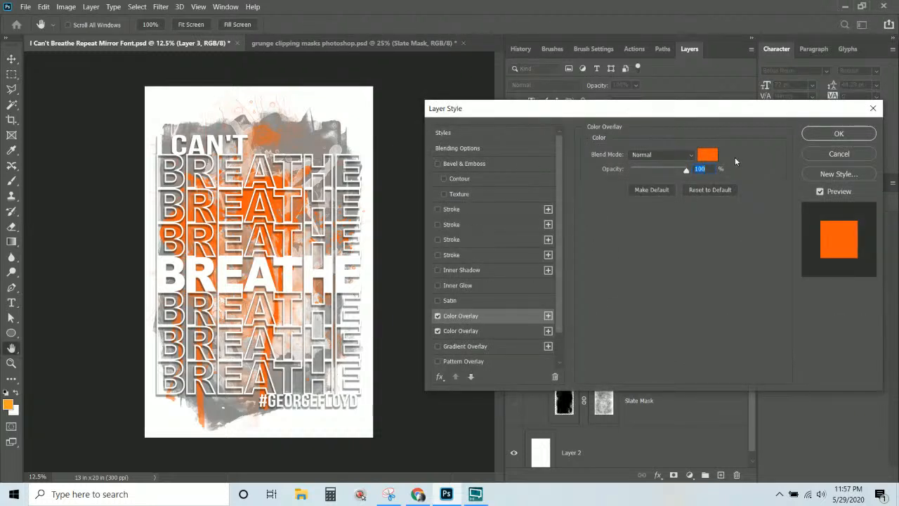
click(708, 155)
click(706, 147)
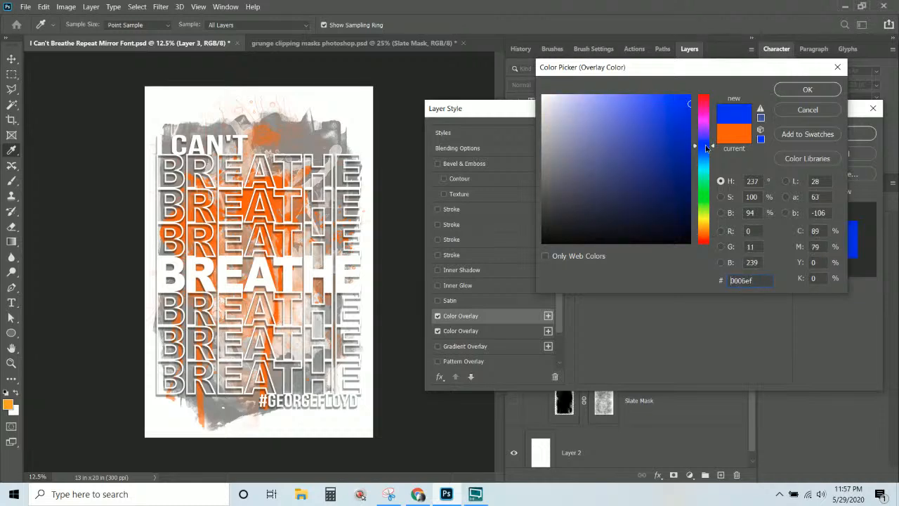
mouse_move(706, 148)
mouse_down()
mouse_move(706, 138)
mouse_move(706, 145)
mouse_move(669, 135)
mouse_move(679, 157)
mouse_move(681, 146)
mouse_up()
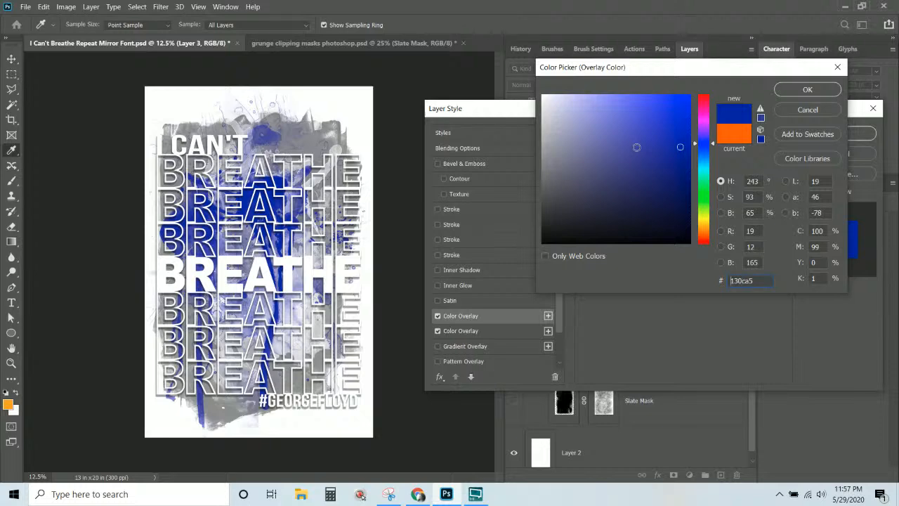
drag(821, 247, 779, 246)
text(72)
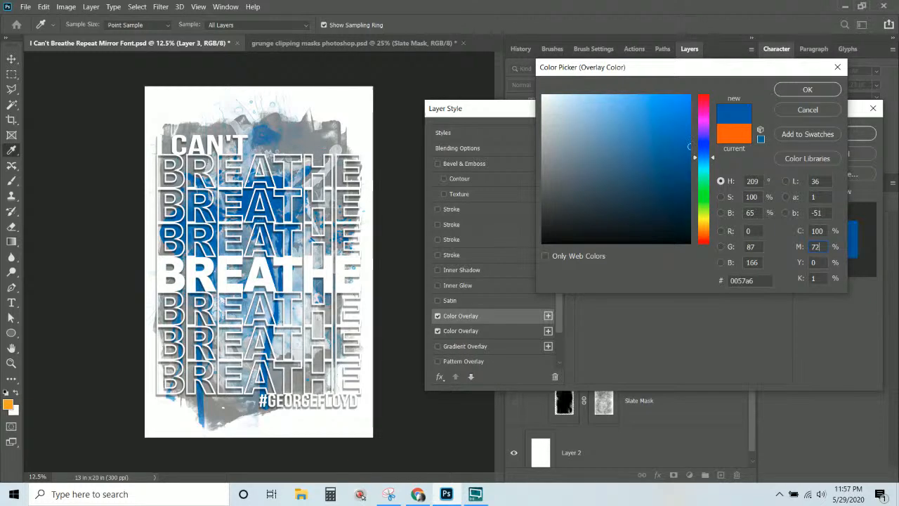
click(686, 162)
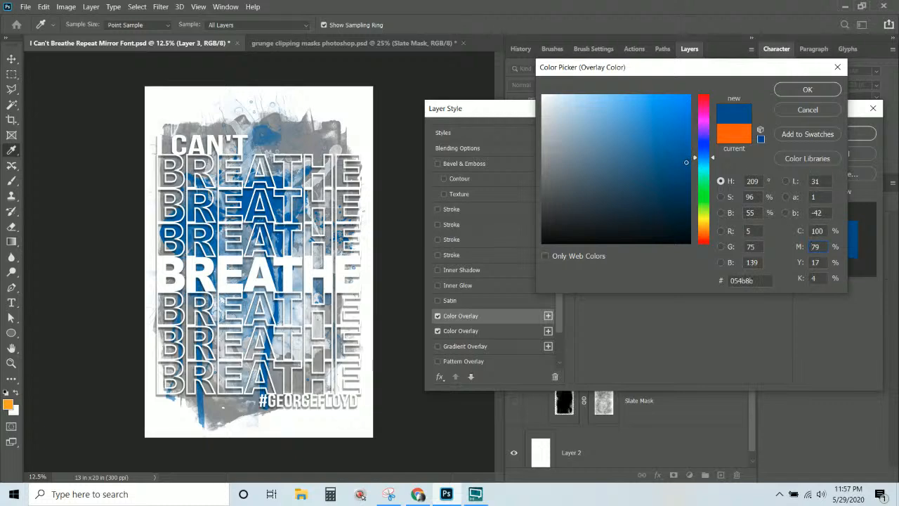
drag(686, 162, 686, 170)
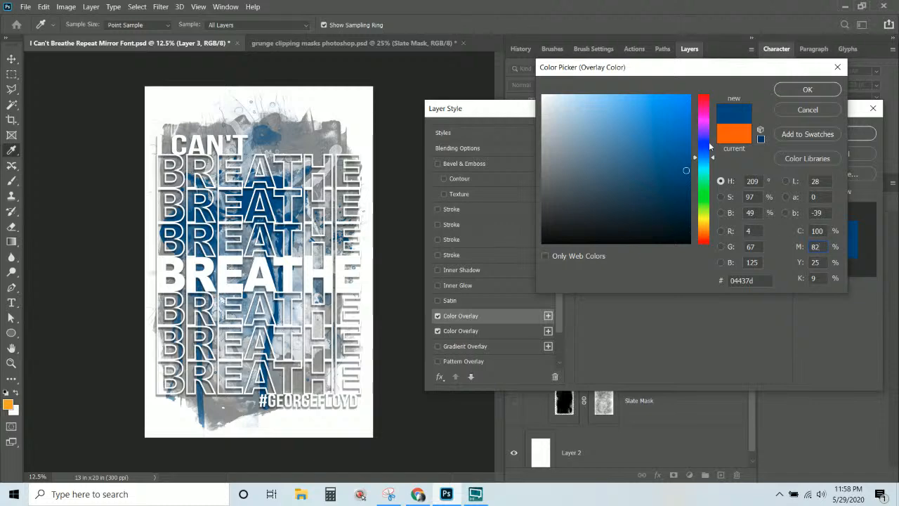
drag(709, 146, 708, 158)
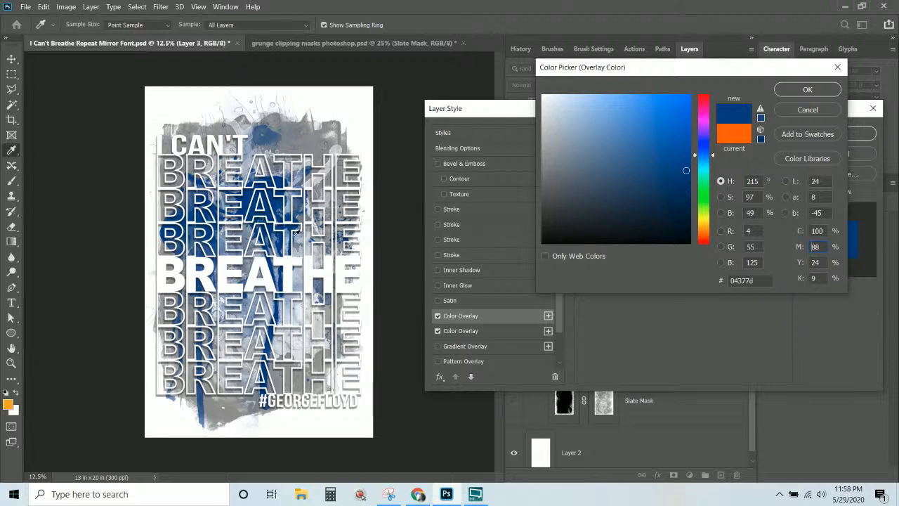
click(806, 89)
click(837, 133)
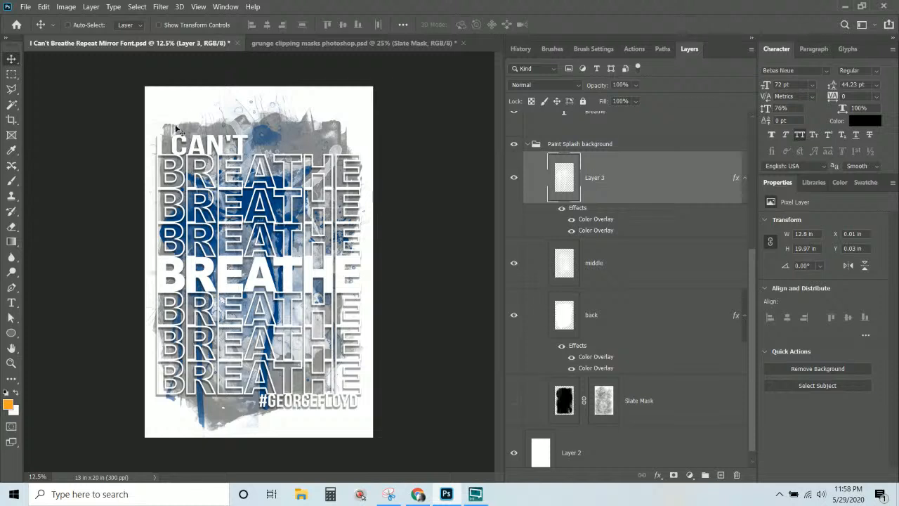
Step: Recolour the back layer's upper Color Overlay to light grey #b4b3b3
click(604, 315)
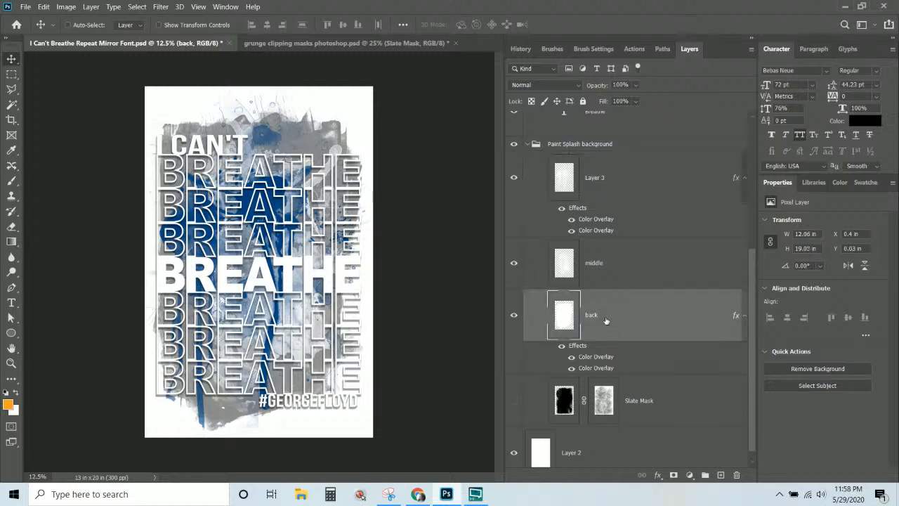
double_click(596, 357)
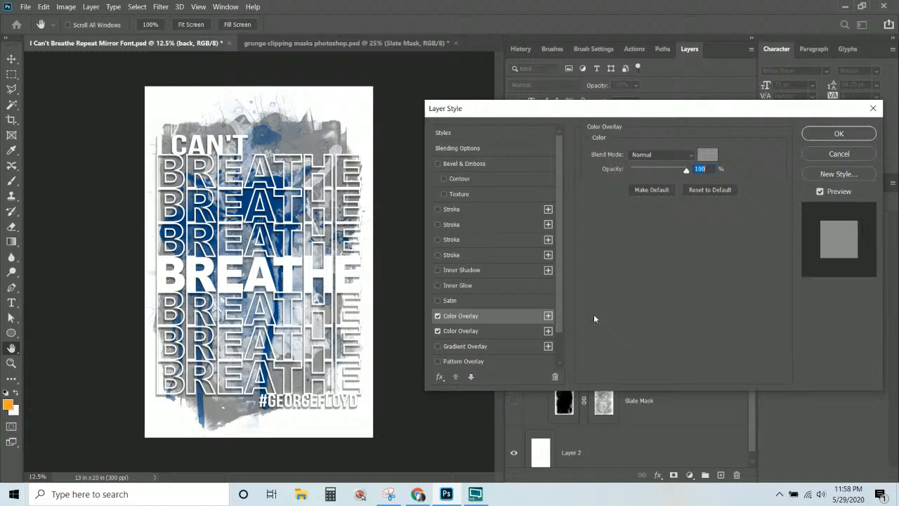
click(702, 156)
click(542, 152)
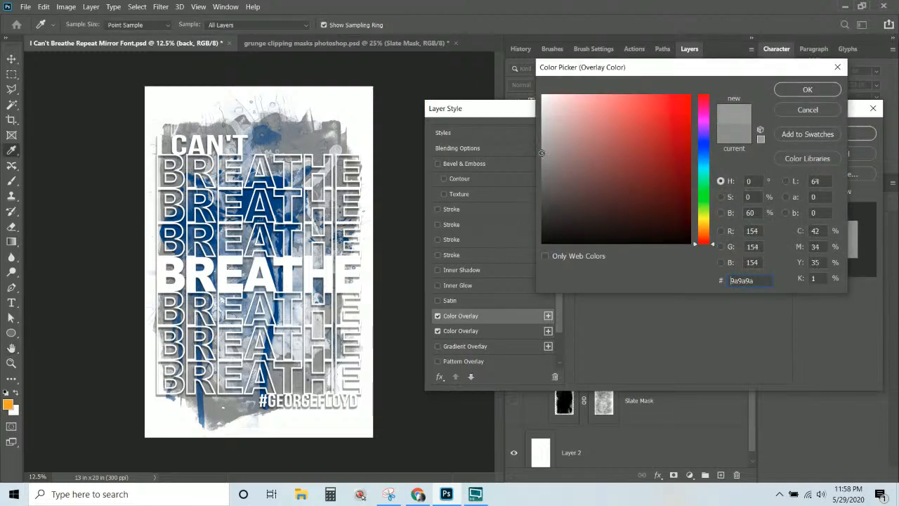
click(540, 152)
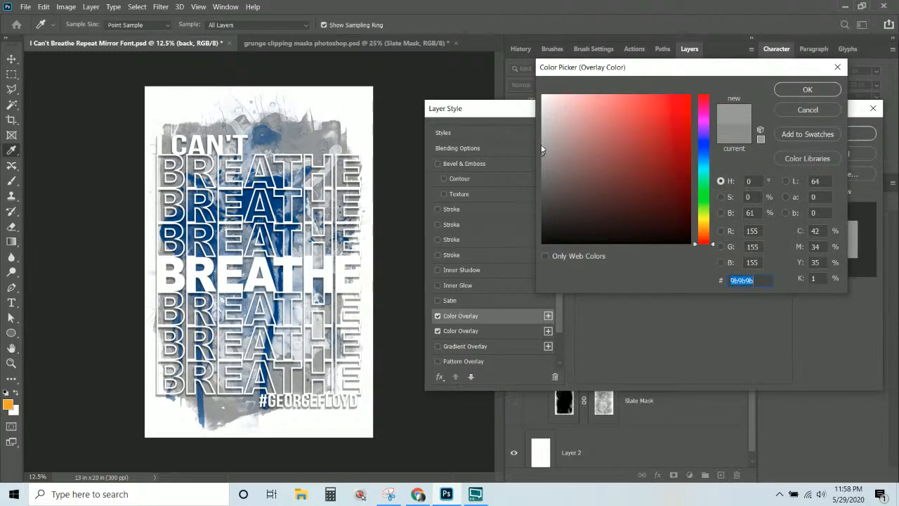
drag(542, 147, 543, 138)
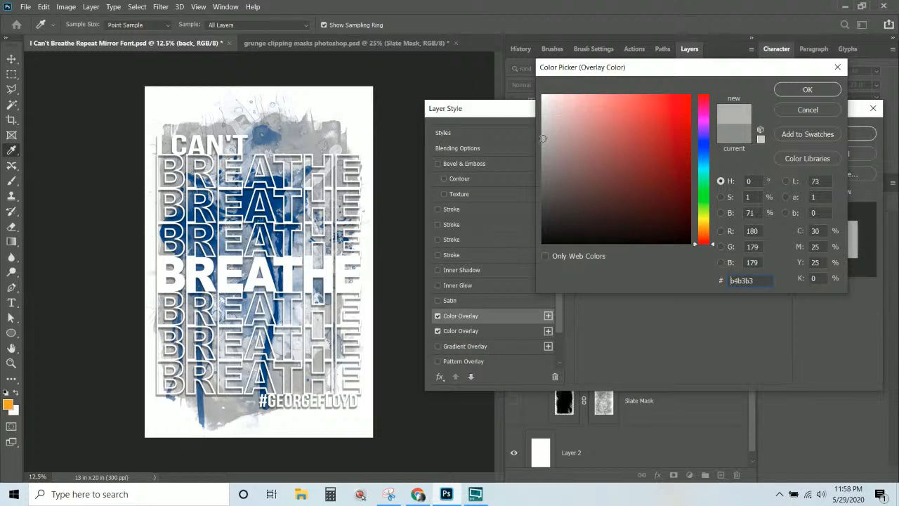
click(808, 89)
click(839, 133)
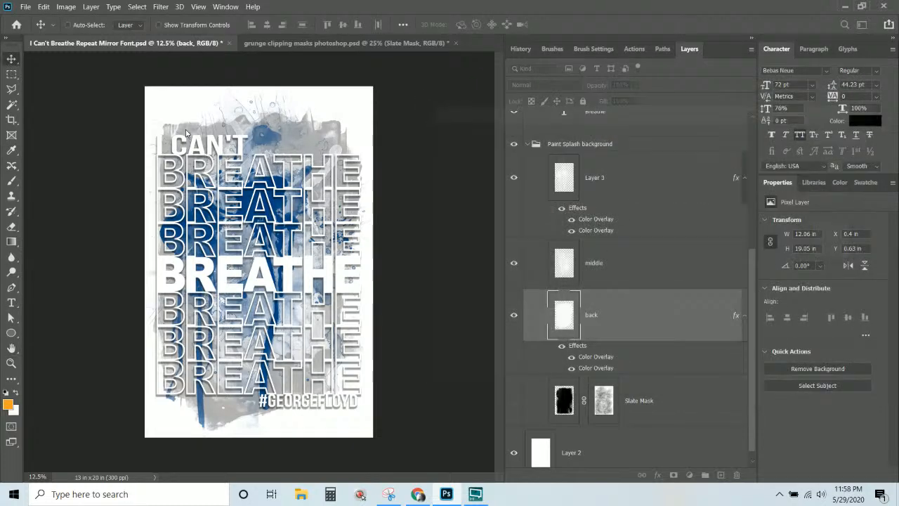
Step: Quick-export the blue and grey artwork as I Can't Breathe Repeat Mirror Font.png in the InnateLab Photoshop Templates folder
click(25, 7)
mouse_move(91, 169)
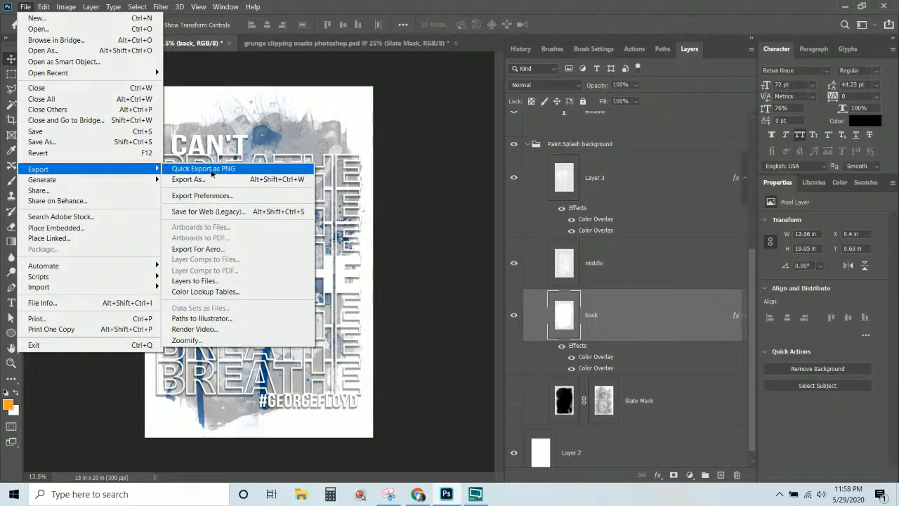
click(211, 172)
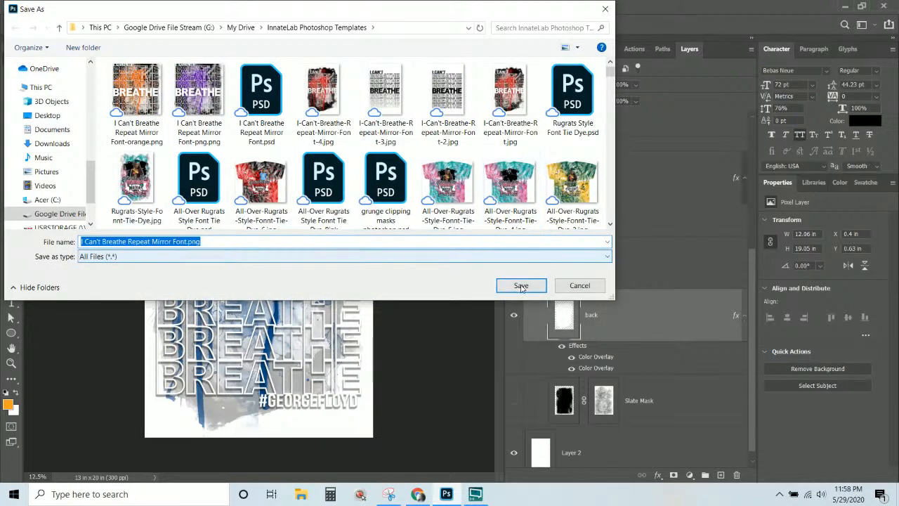
click(521, 285)
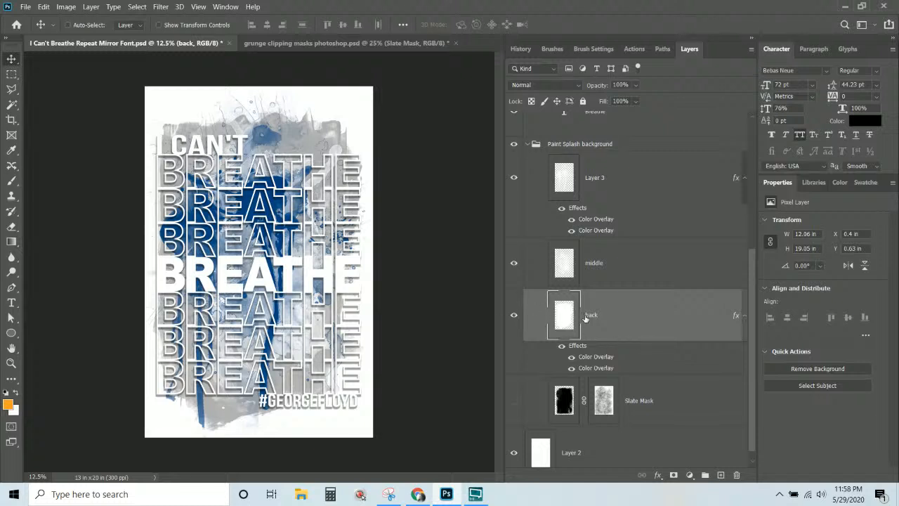
Step: Add a third Color Overlay to the back layer and colour it muted purple #a188b4
double_click(594, 357)
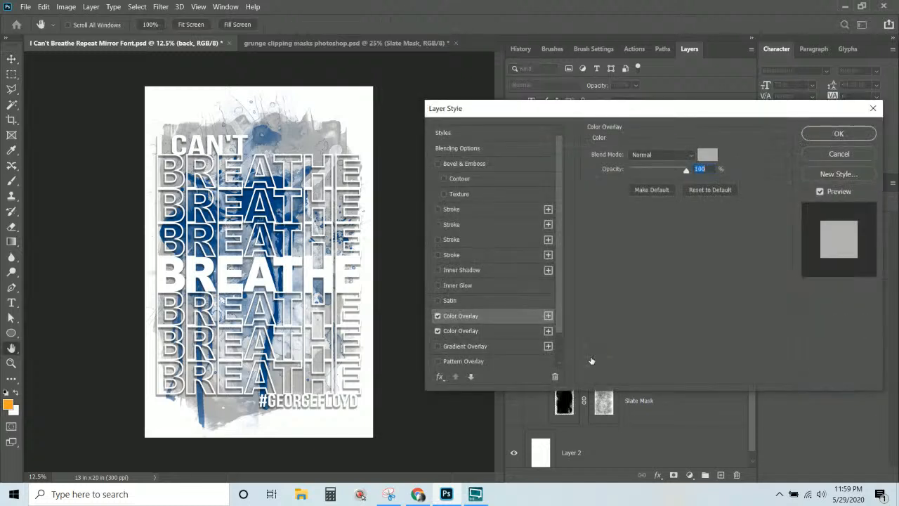
click(547, 316)
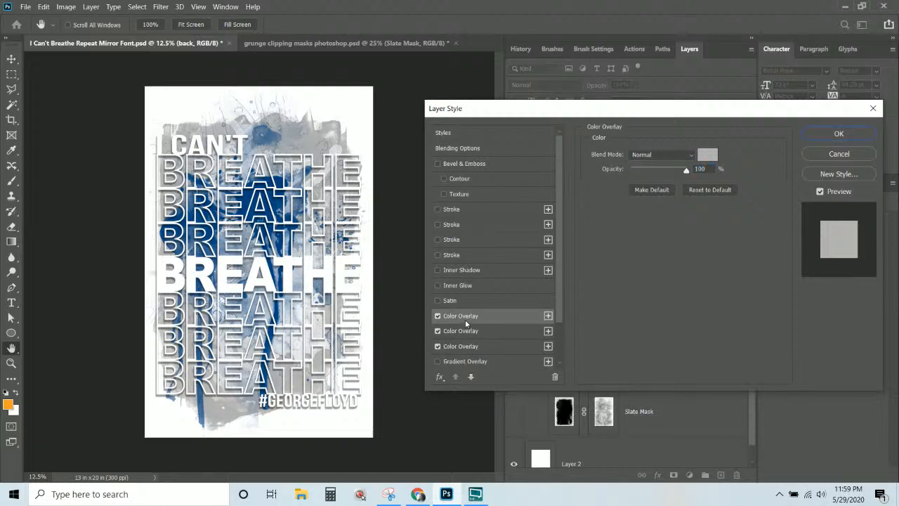
click(700, 159)
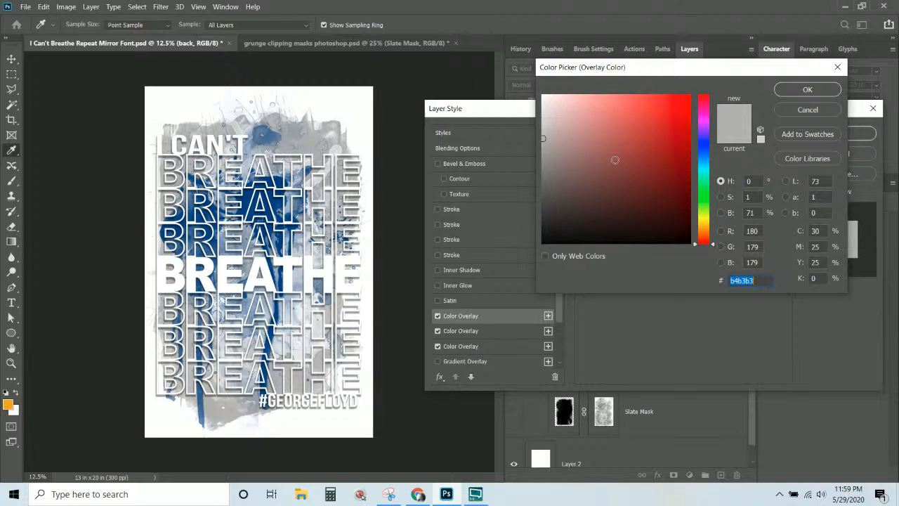
click(704, 132)
drag(672, 119, 577, 138)
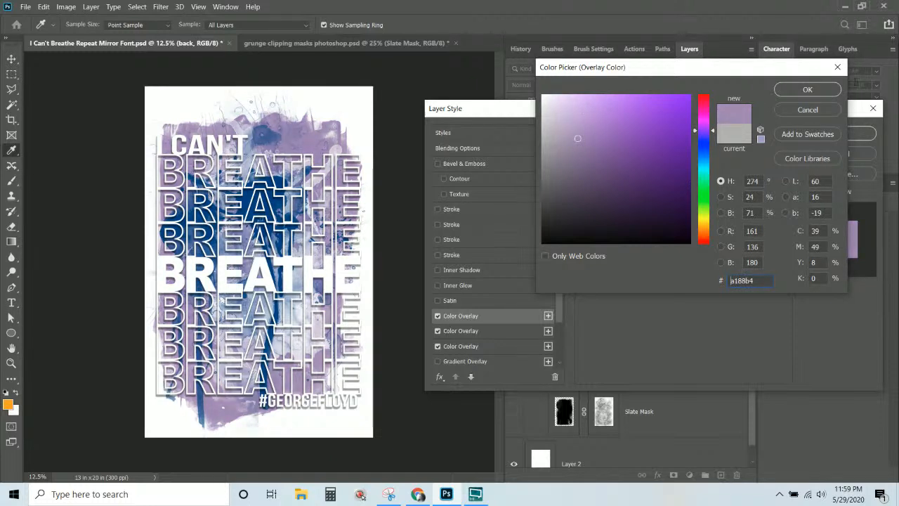
click(807, 90)
click(843, 134)
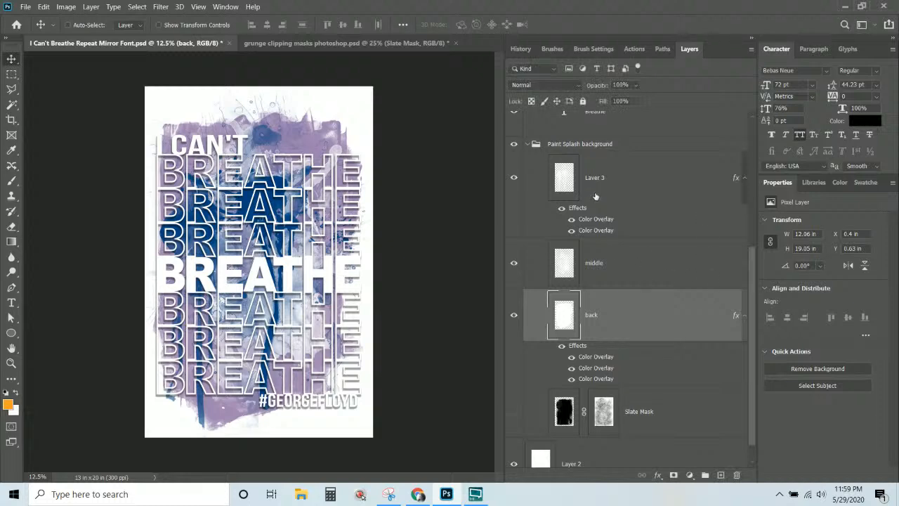
Step: Recolour Layer 3's dark blue Color Overlay to a brighter blue #397bd5
click(610, 224)
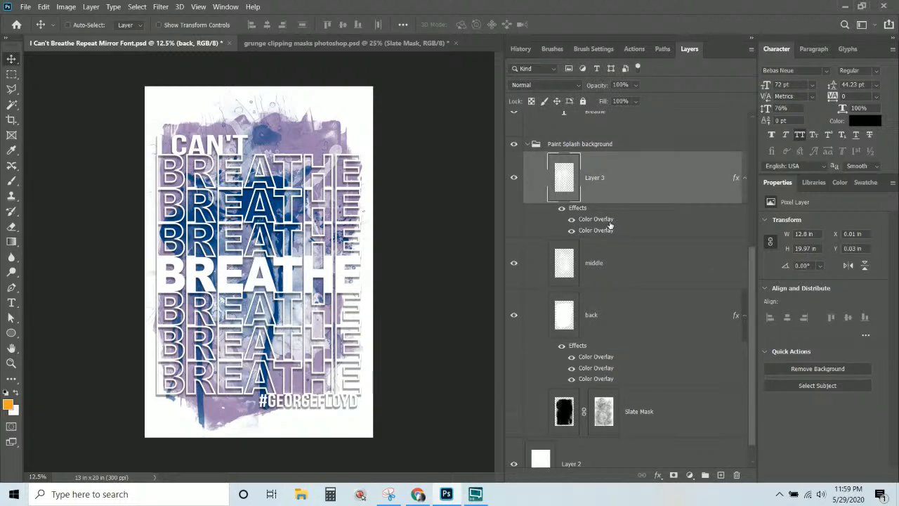
double_click(610, 221)
click(716, 151)
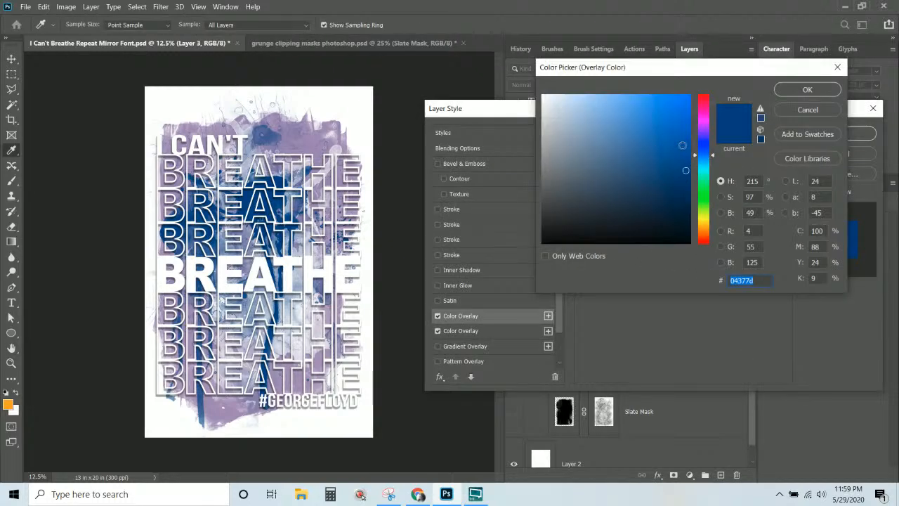
mouse_move(675, 150)
mouse_down()
mouse_move(643, 139)
mouse_move(659, 122)
mouse_move(618, 121)
mouse_move(651, 119)
mouse_up()
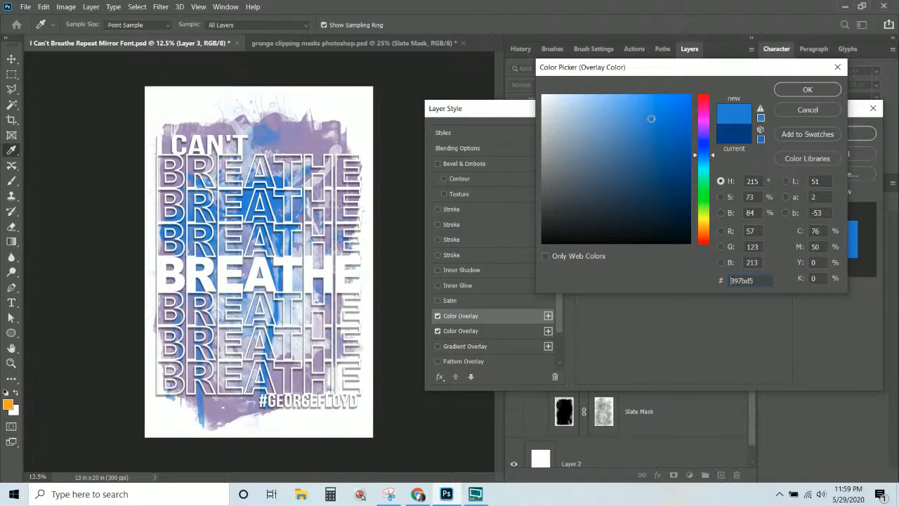
click(808, 89)
click(854, 133)
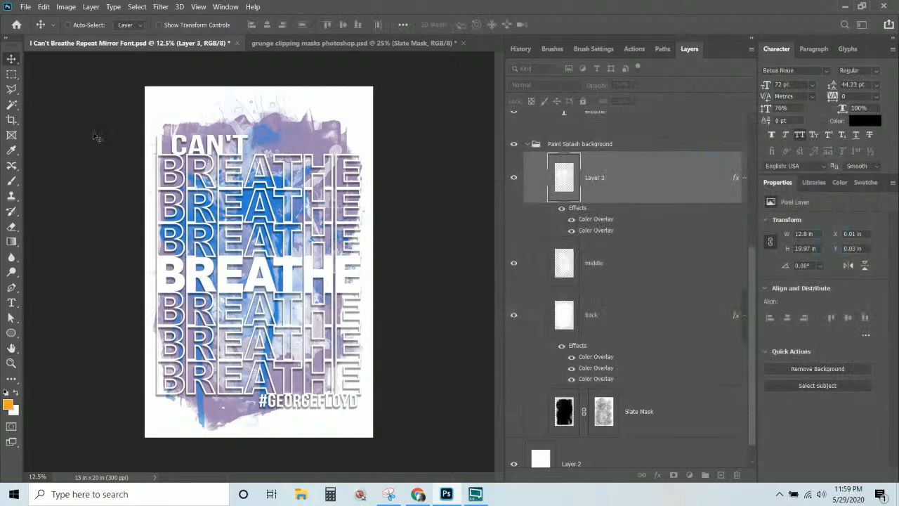
Step: Quick-export the blue and purple artwork as a PNG, adding a hyphenated suffix to the name I Can't Breathe Repeat Mirror Font
click(25, 7)
mouse_move(69, 176)
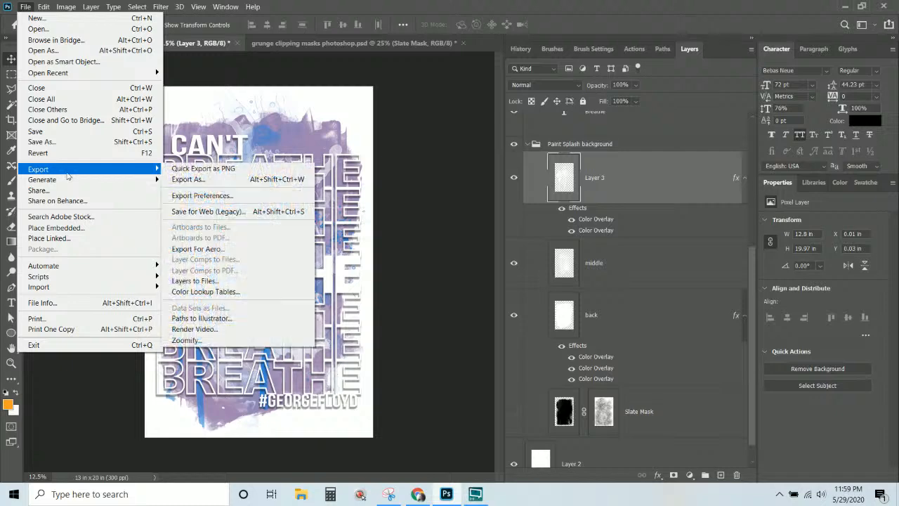
click(203, 169)
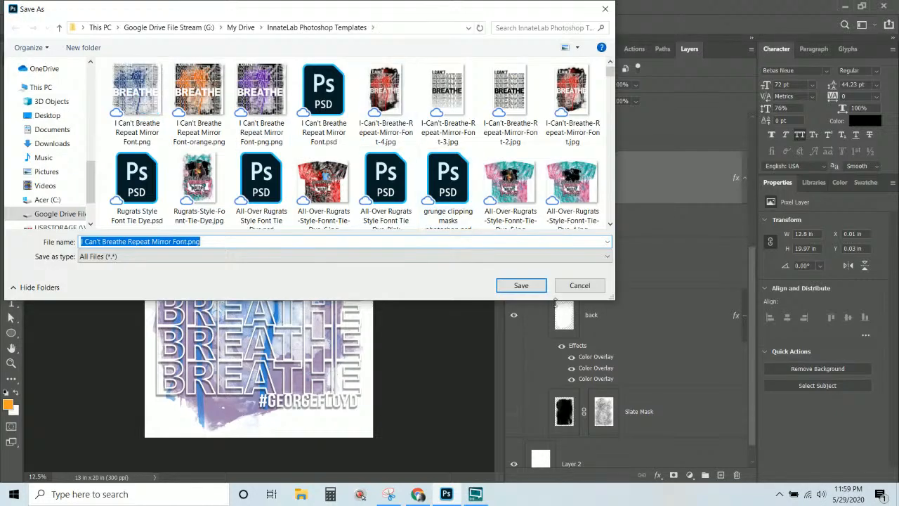
click(521, 285)
click(530, 249)
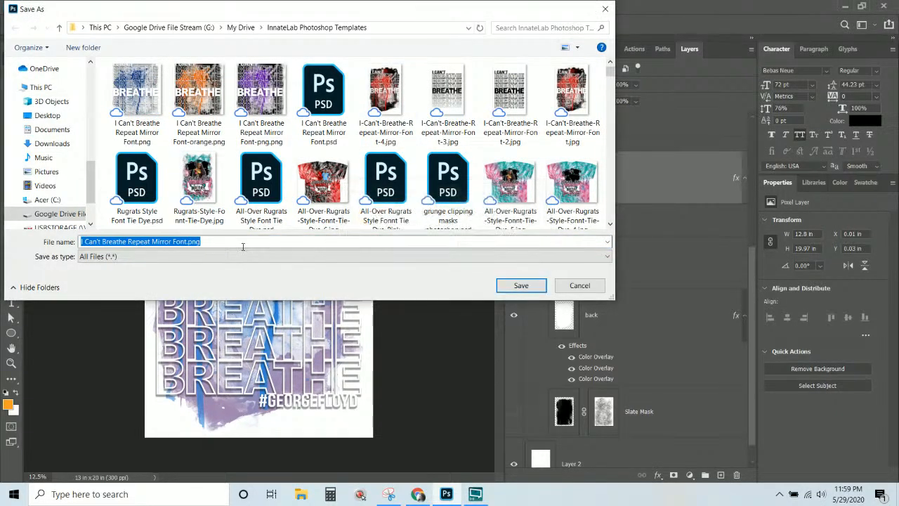
click(237, 241)
key(shift+Left)
key(shift+Left)
key(shift+Left)
key(shift+Left)
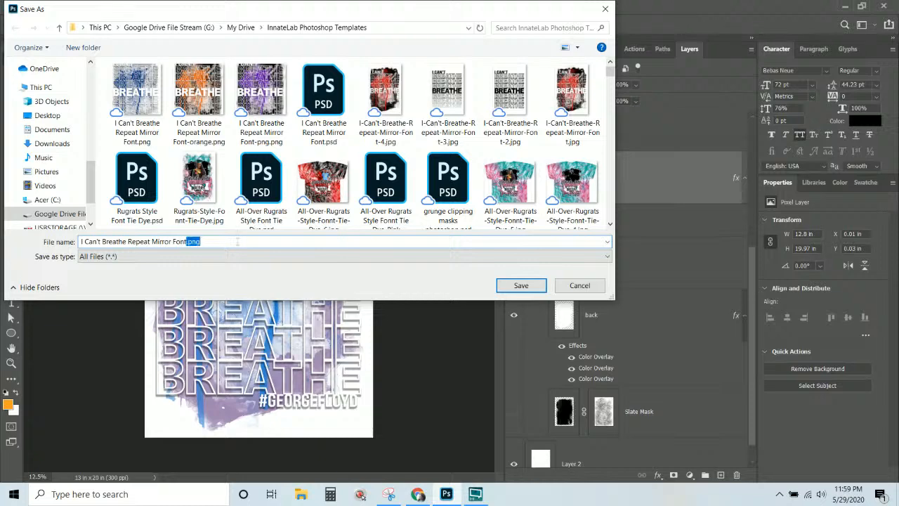
text(-)
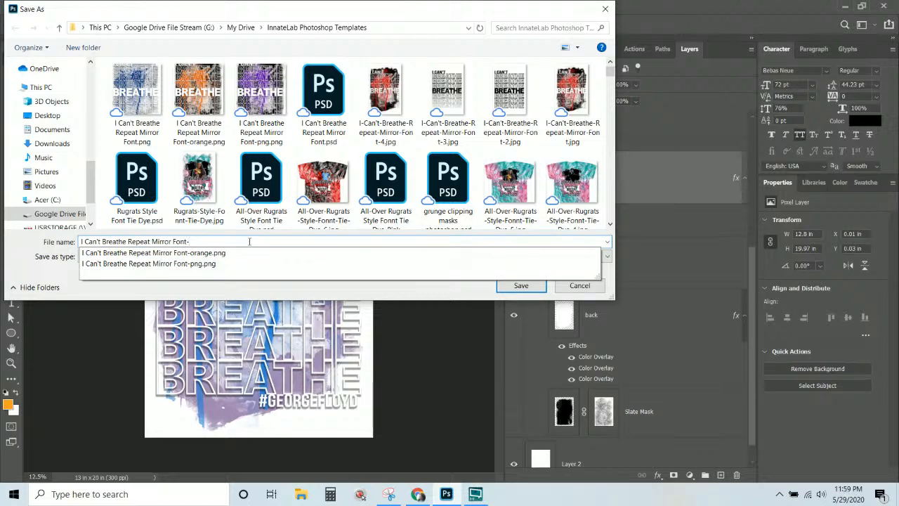
key(Return)
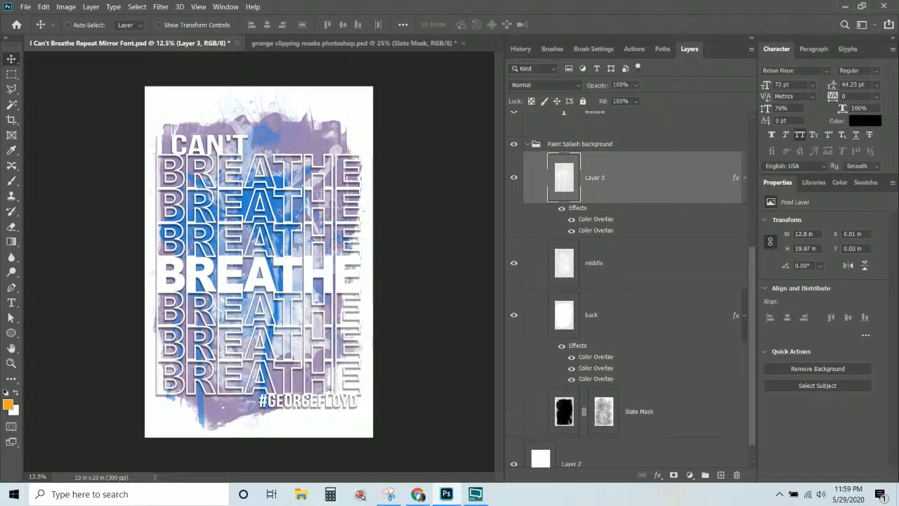
Step: Hide Layer 3's blue Color Overlay and the back layer's two upper Color Overlays, and show the Slate Mask layer
click(566, 284)
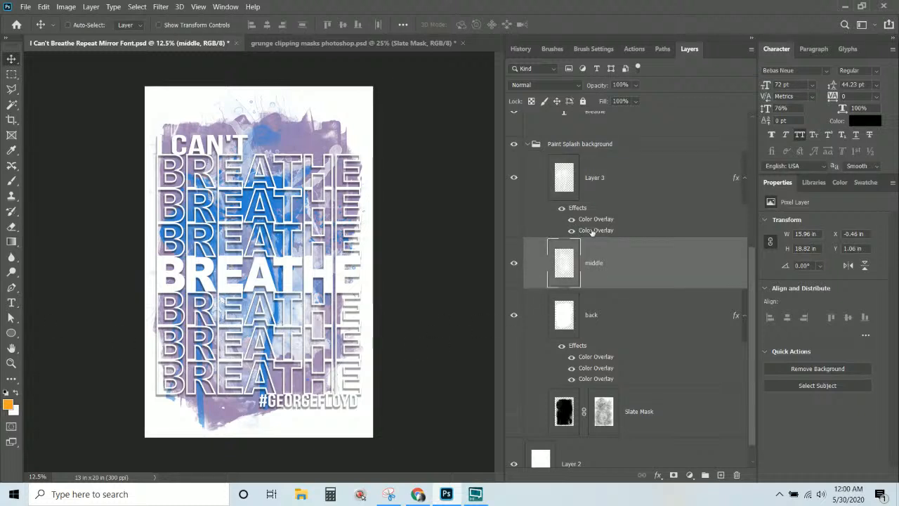
click(572, 219)
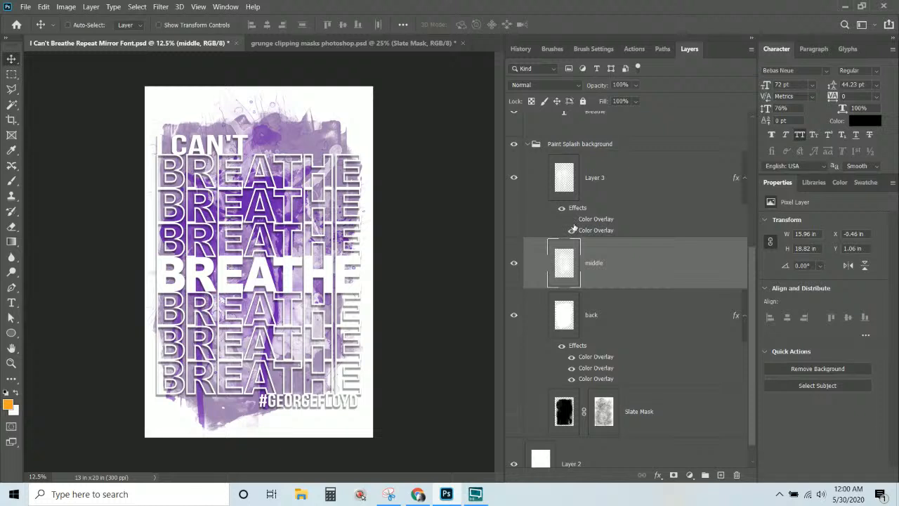
click(597, 230)
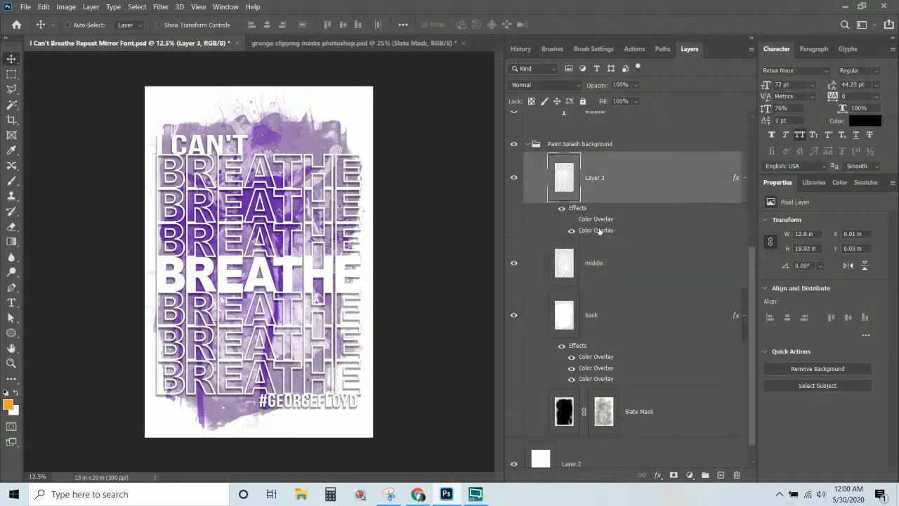
click(571, 368)
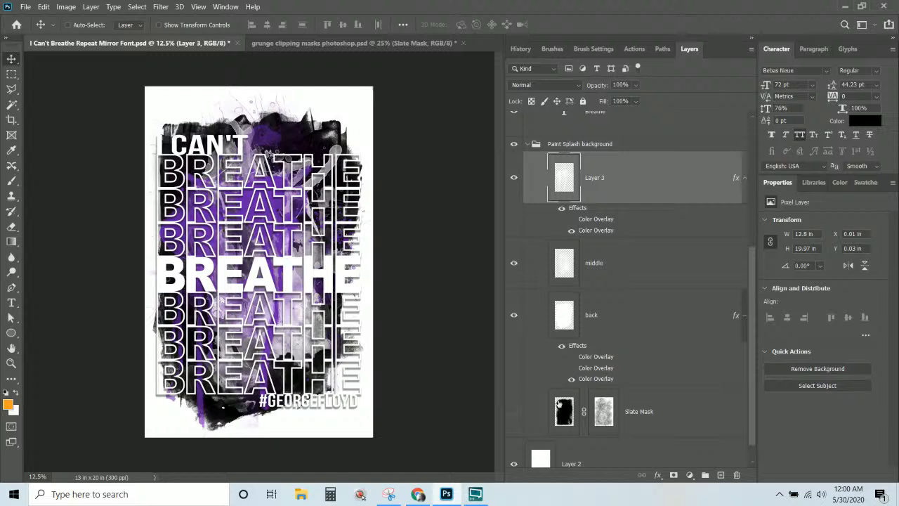
click(514, 413)
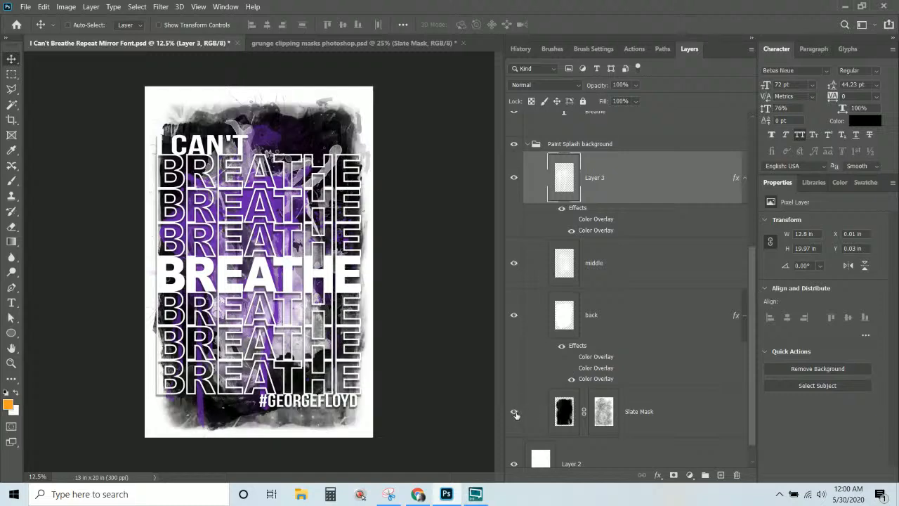
Step: Add another Color Overlay to Layer 3 and disable every overlay except the purple one
double_click(589, 220)
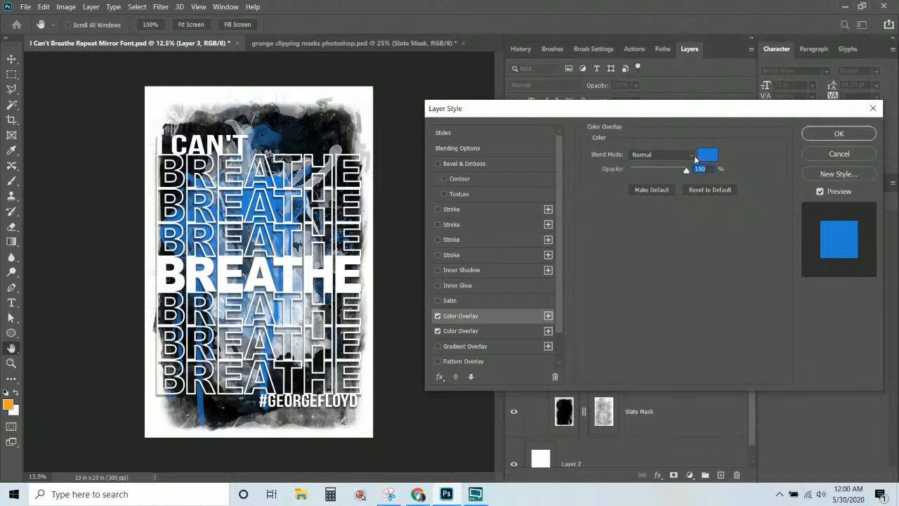
click(548, 316)
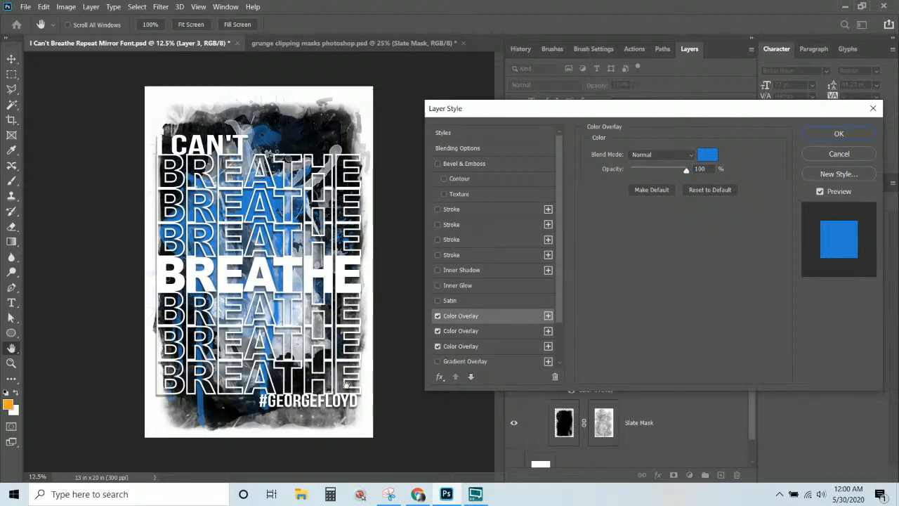
click(438, 331)
click(437, 316)
click(438, 346)
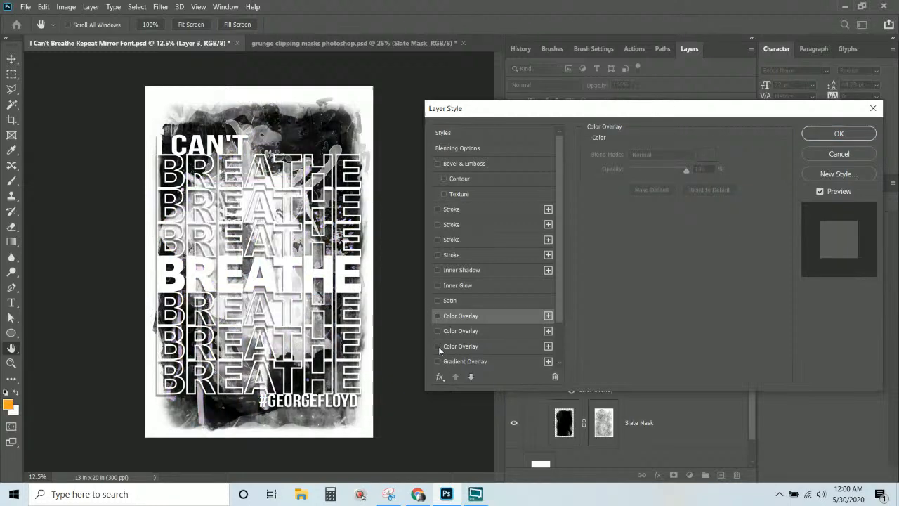
click(438, 346)
click(468, 346)
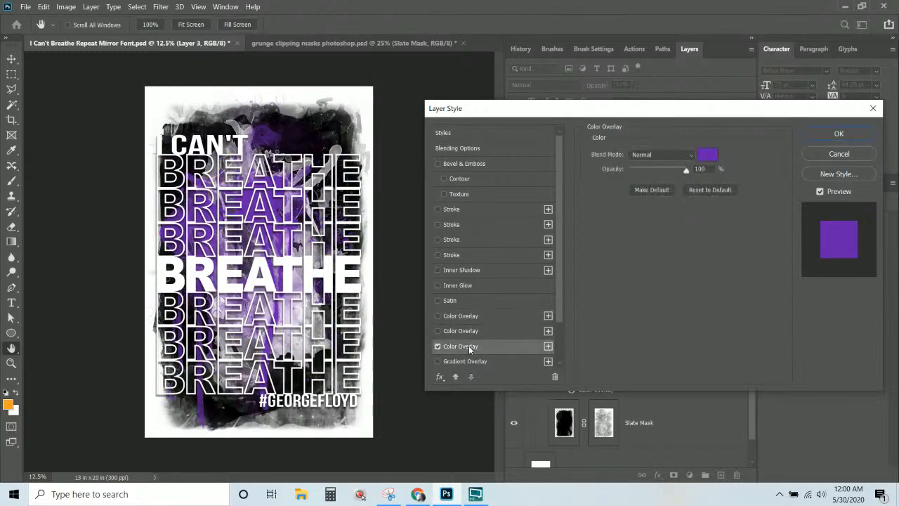
Step: Add another Color Overlay to Layer 3, disable the purple one above it, and recolour the new overlay red #c40909
scroll(539, 346, down, 1)
click(548, 330)
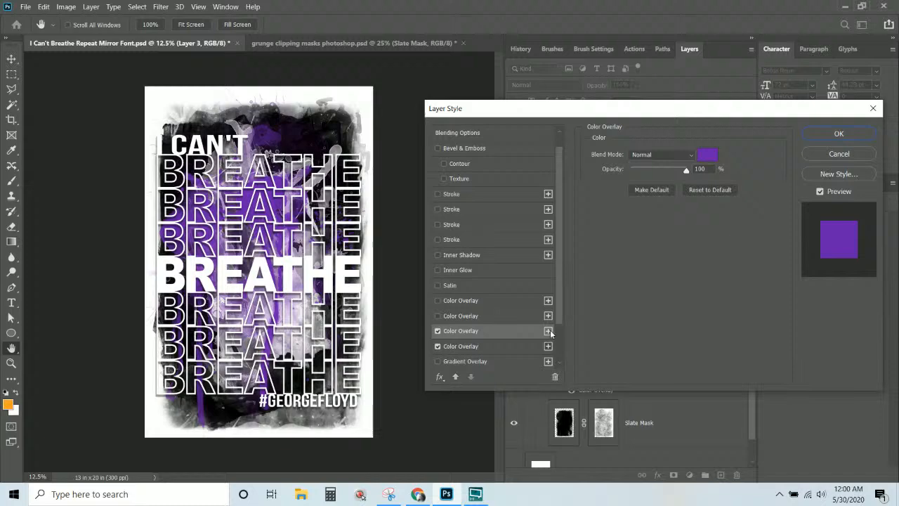
click(495, 343)
click(439, 333)
click(705, 154)
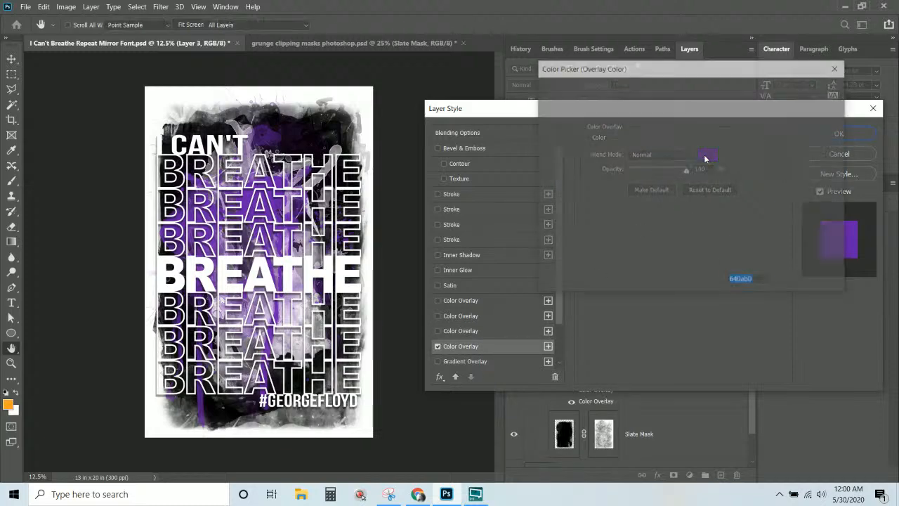
drag(703, 107, 703, 94)
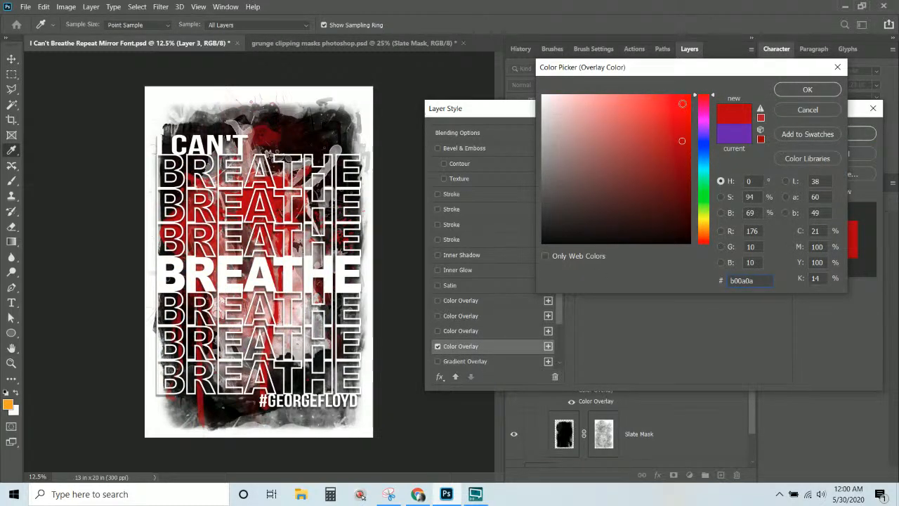
click(684, 130)
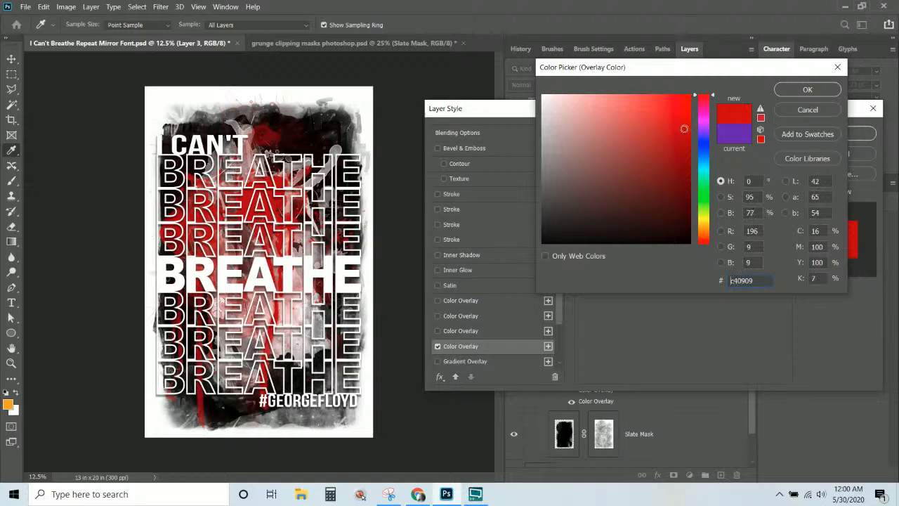
click(802, 93)
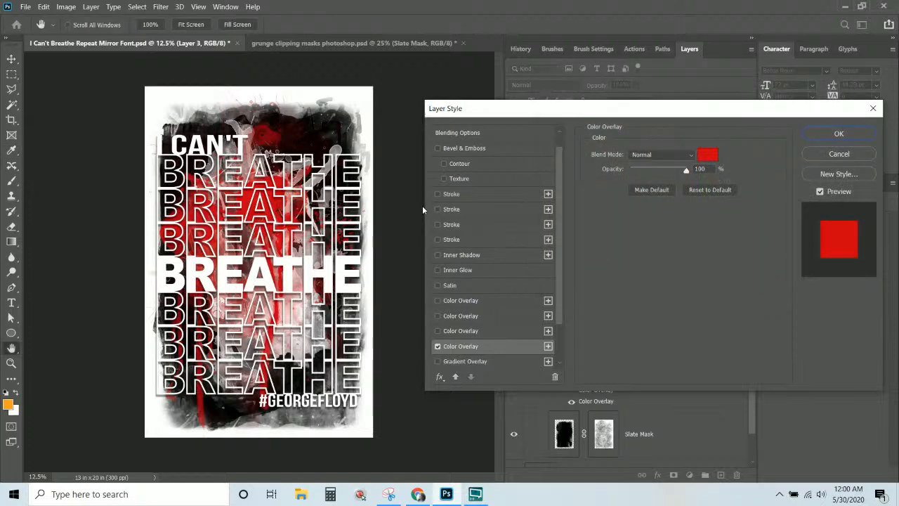
Step: Enable Layer 3's uppermost blue Color Overlay and try the teal #157c82 as its colour
click(467, 303)
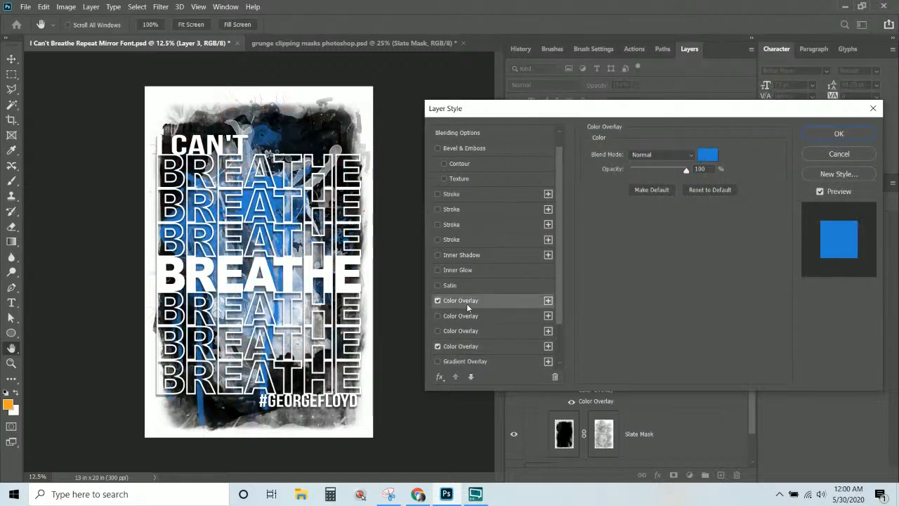
click(707, 155)
text(1eafb8)
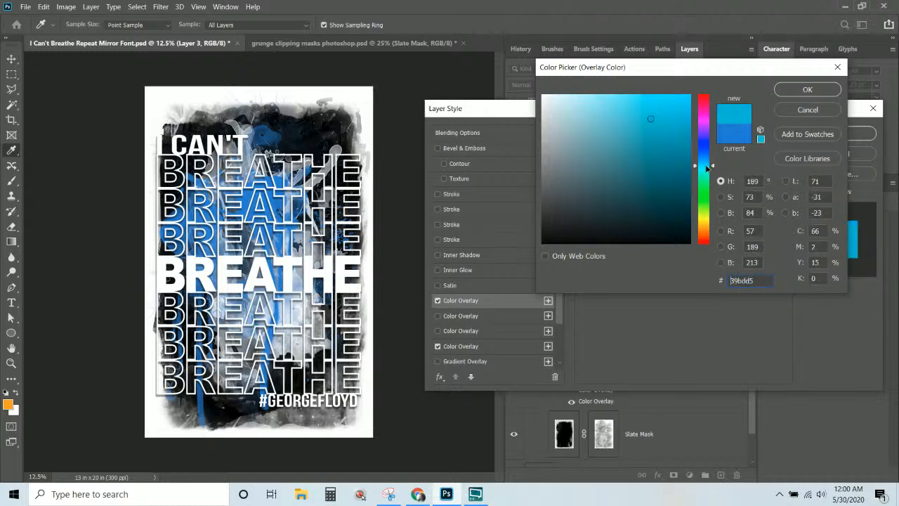
drag(669, 150, 643, 176)
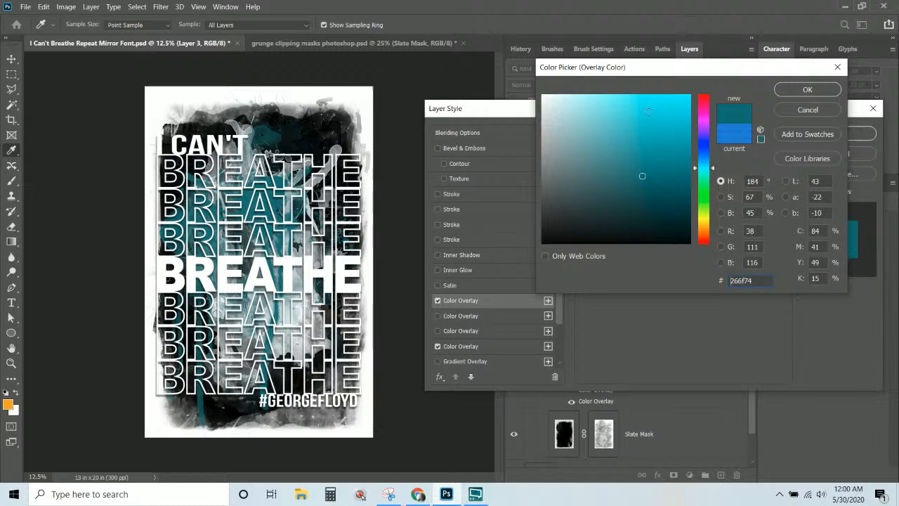
mouse_move(669, 158)
mouse_down()
mouse_move(672, 168)
mouse_move(687, 145)
mouse_move(667, 167)
mouse_up()
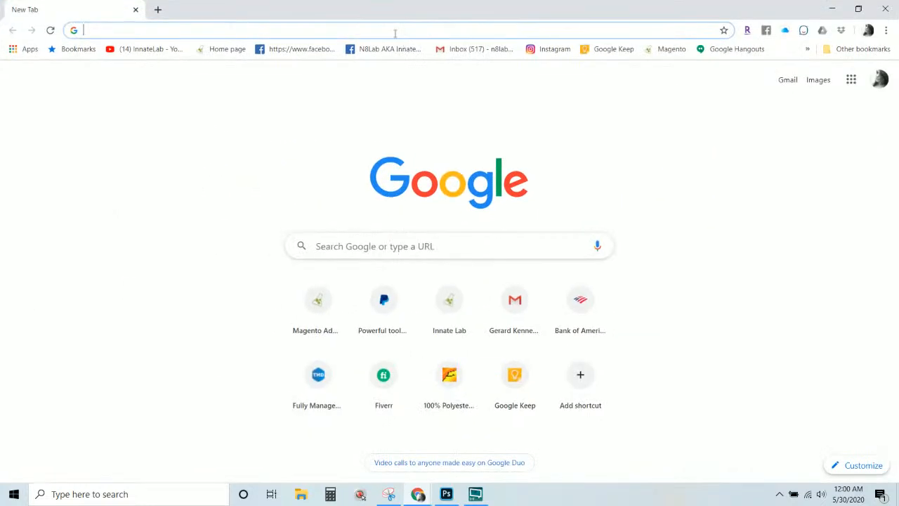
Step: In Chrome, open teamcolorcodes.com and search the site for jaguars
click(395, 31)
text(team)
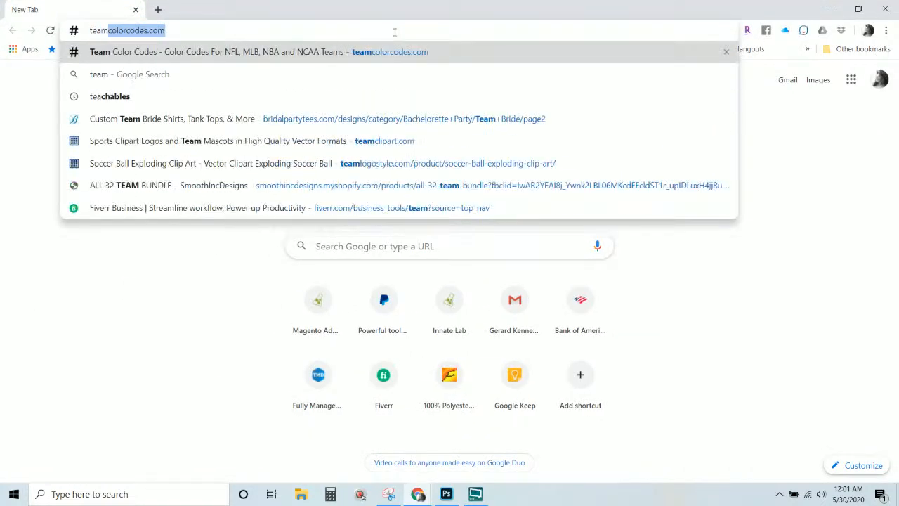
key(Return)
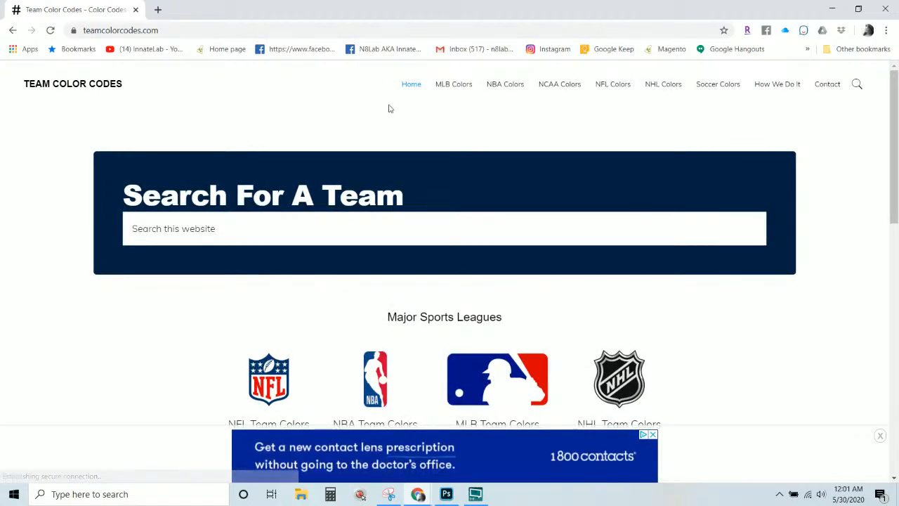
scroll(365, 133, down, 1)
click(321, 179)
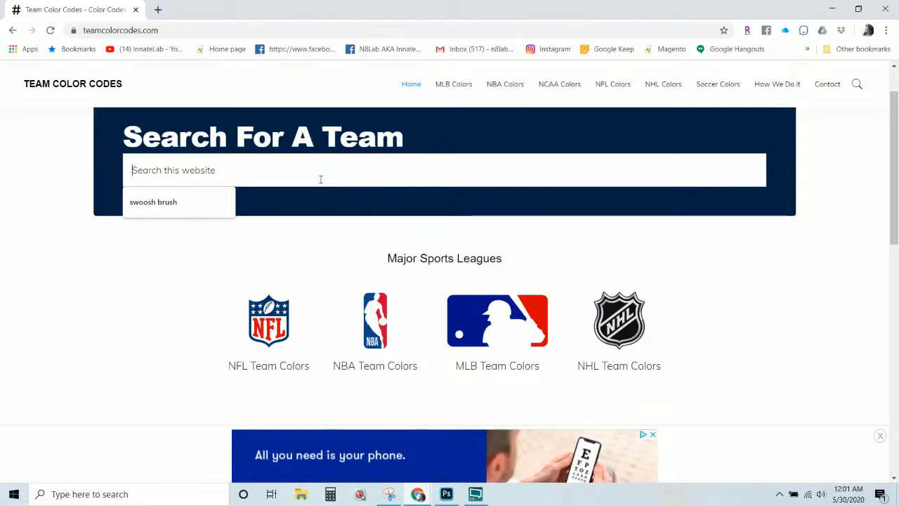
text(jaguars)
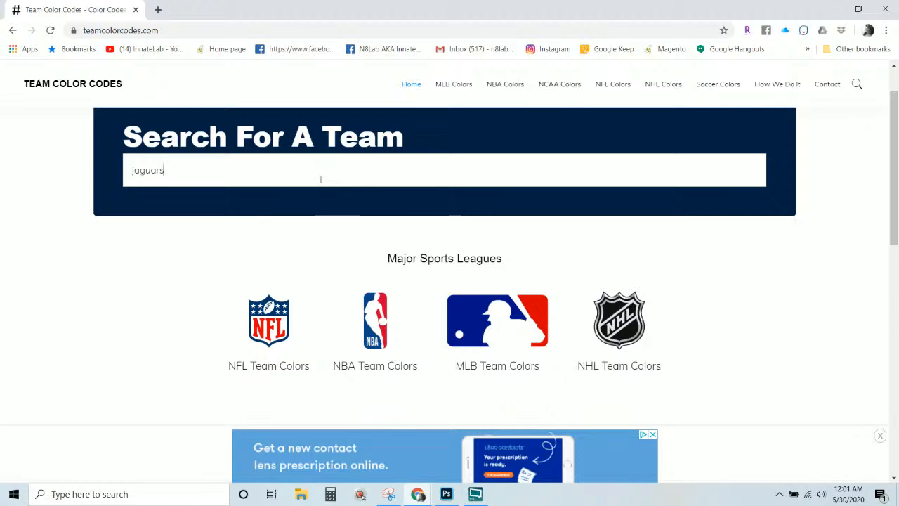
key(Return)
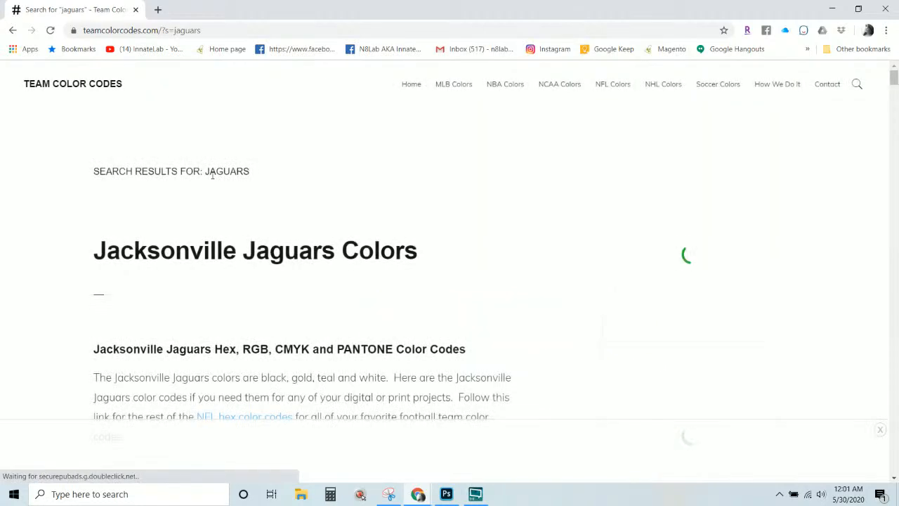
Step: Copy the hex code 006778 of the current Jacksonville Jaguars teal
scroll(320, 241, down, 6)
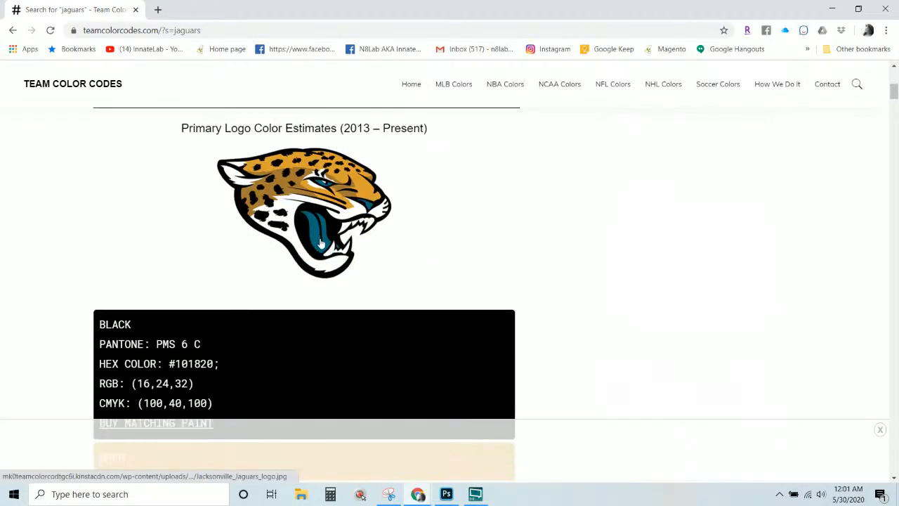
scroll(319, 243, down, 8)
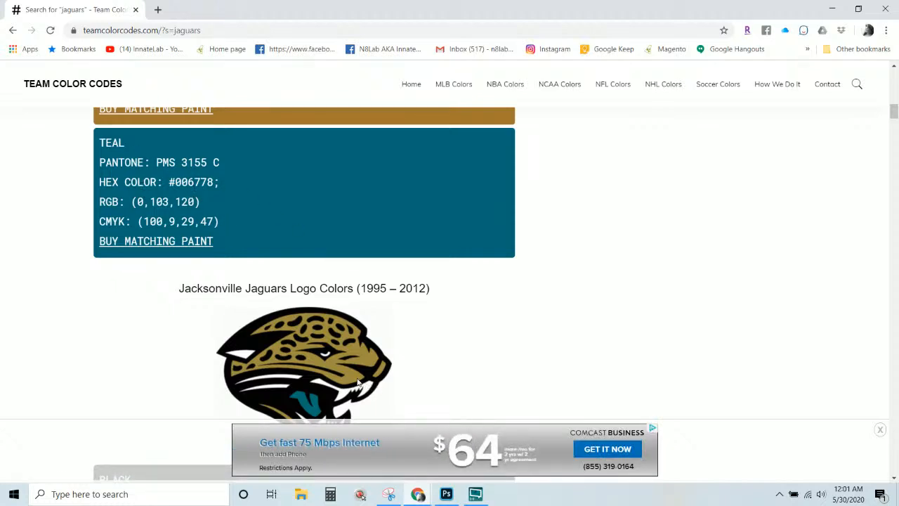
scroll(352, 363, up, 1)
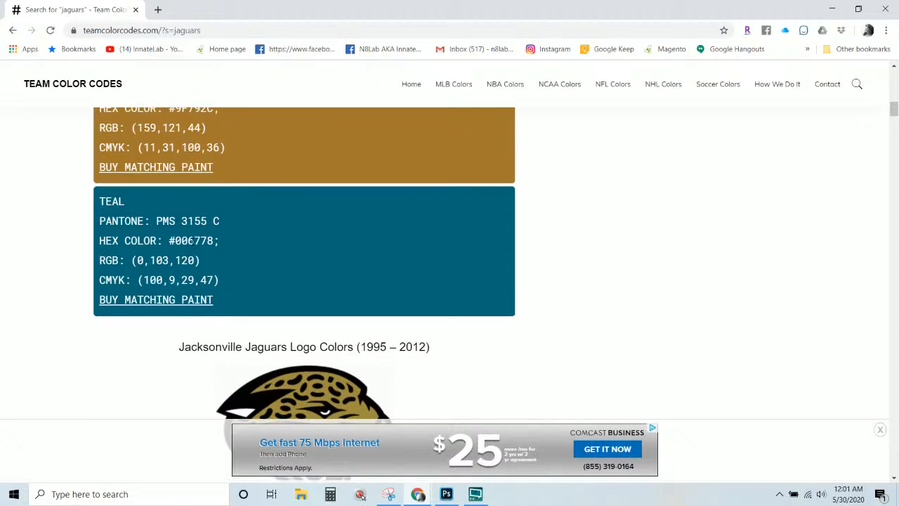
double_click(192, 240)
key(ctrl+c)
right_click(192, 241)
click(201, 251)
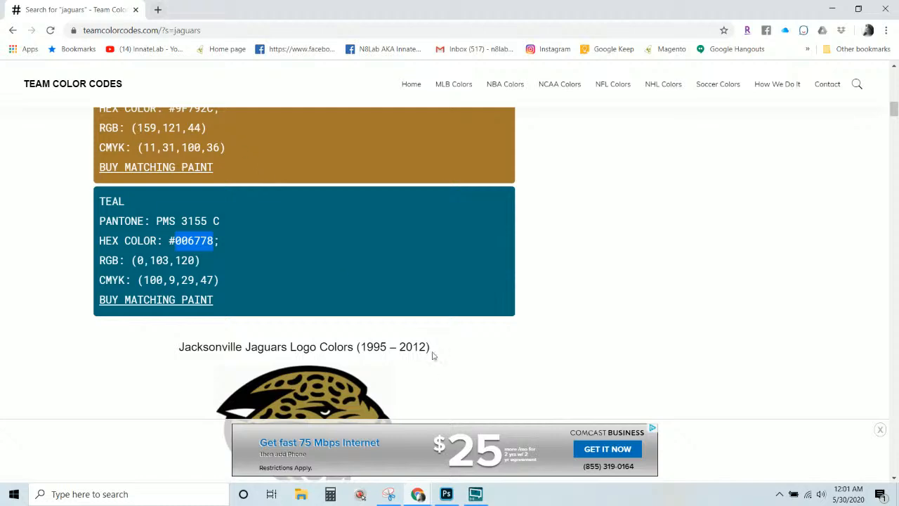
Step: Open the Team Color Codes home page in a second browser tab and search it for eagles
scroll(349, 287, up, 15)
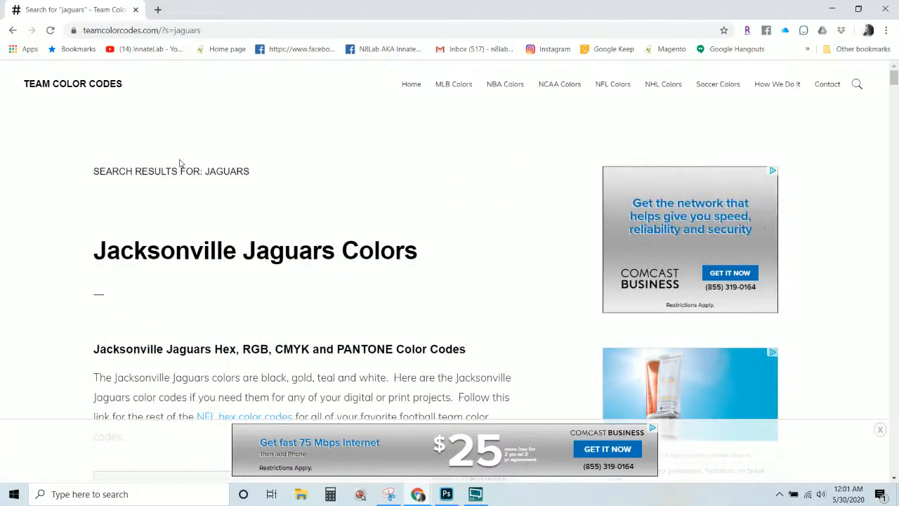
right_click(98, 87)
click(134, 94)
click(186, 10)
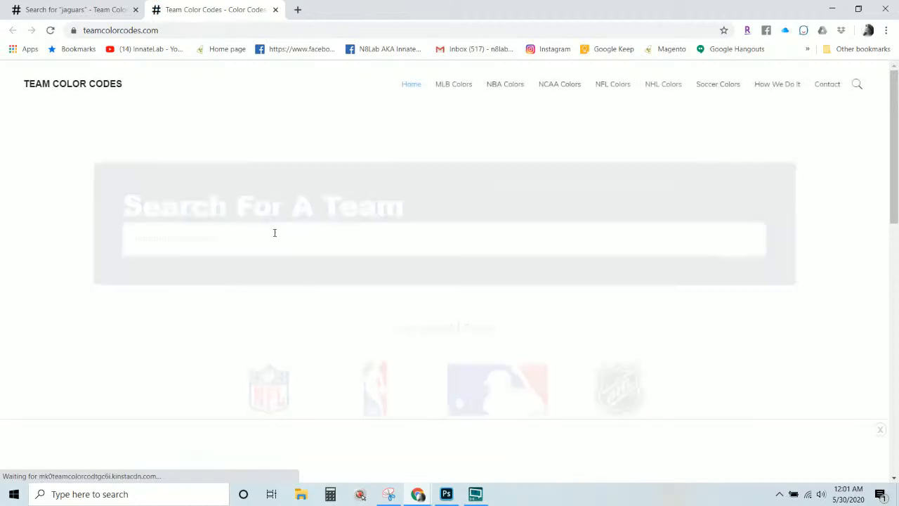
click(250, 231)
text(eagles)
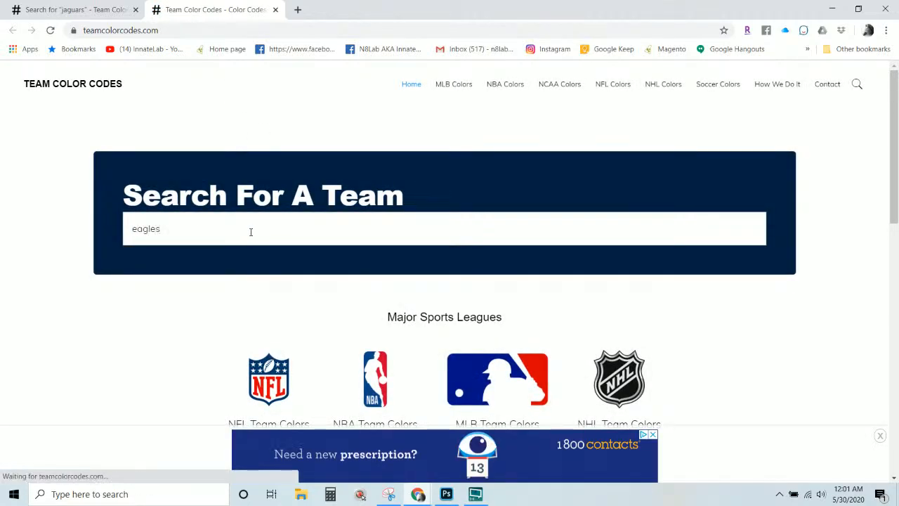
key(Return)
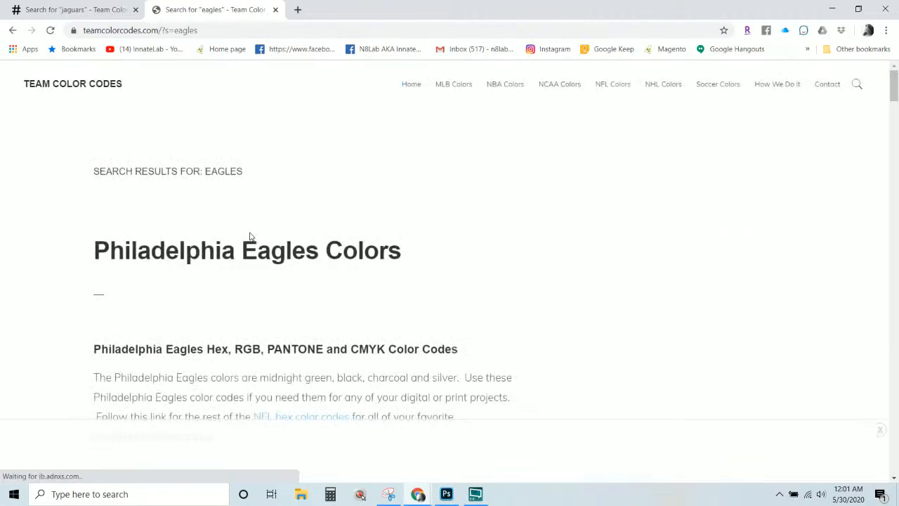
Step: Compare the Philadelphia Eagles midnight green with the Jaguars teal and look through the other Eagles colour codes
scroll(255, 247, down, 7)
scroll(254, 247, down, 2)
scroll(210, 232, up, 2)
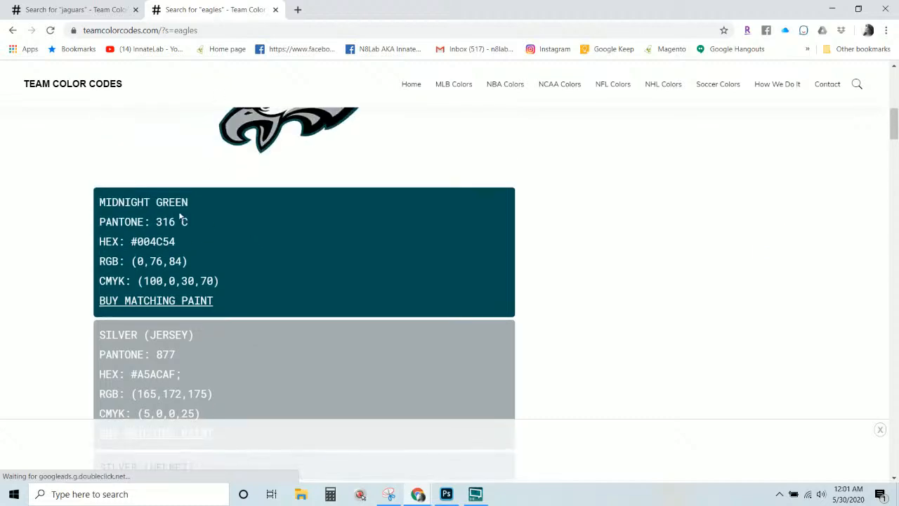
click(113, 10)
scroll(281, 326, down, 10)
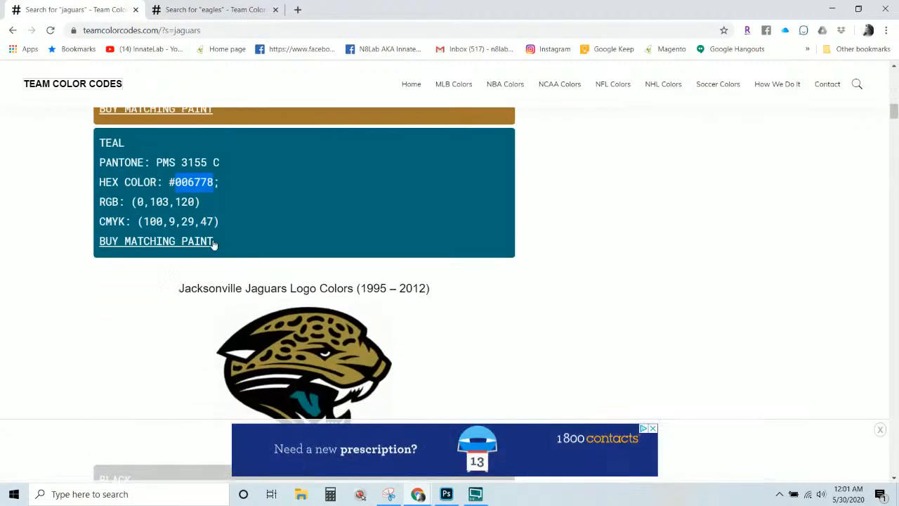
click(204, 15)
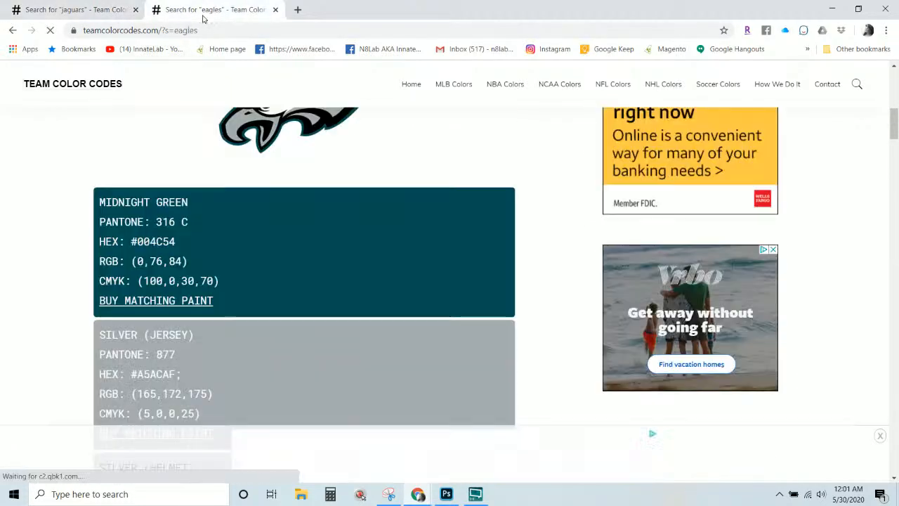
scroll(281, 268, down, 2)
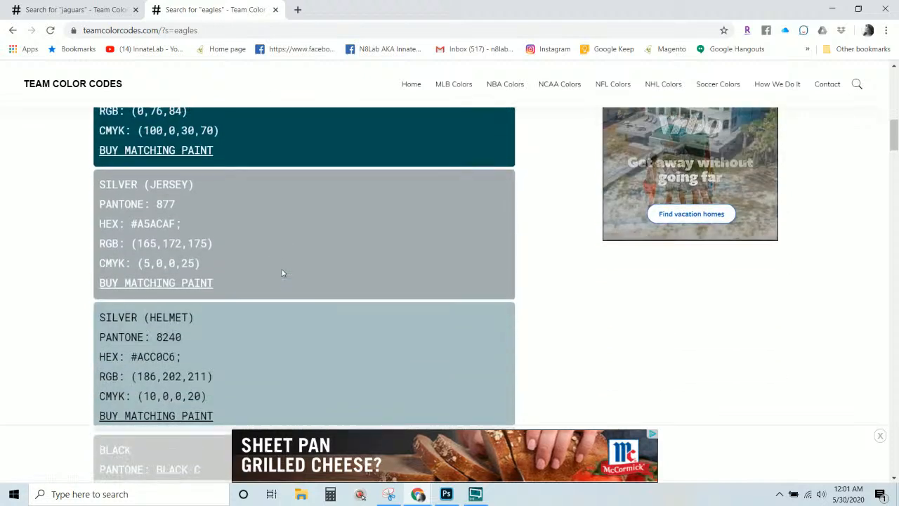
scroll(274, 220, up, 1)
scroll(275, 221, down, 2)
scroll(275, 233, down, 3)
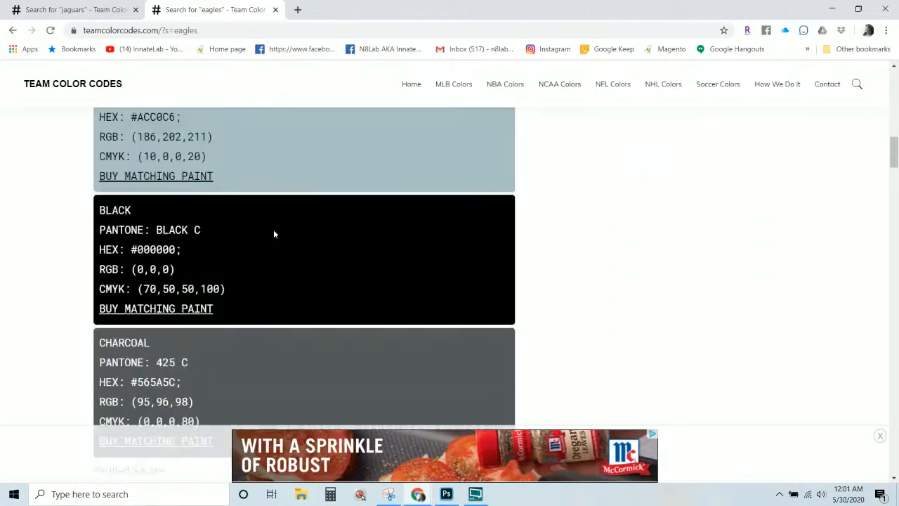
scroll(273, 229, up, 5)
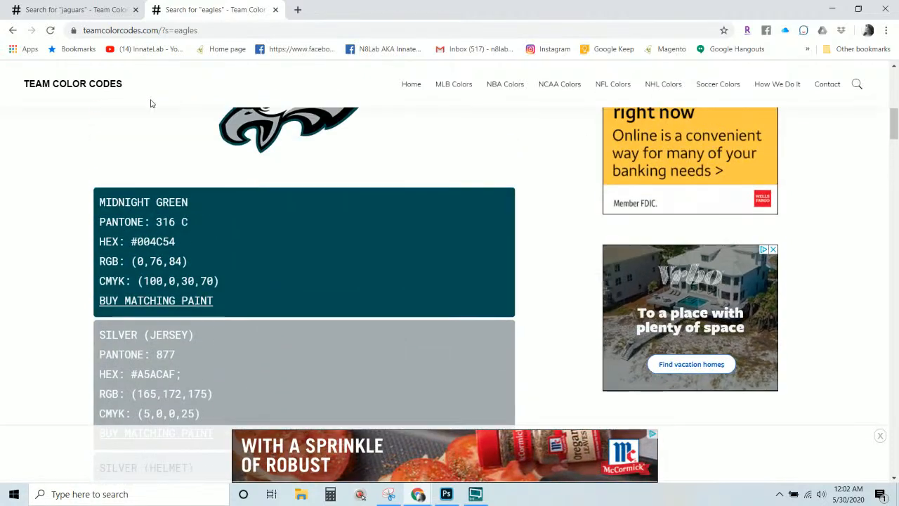
Step: Switch to Photoshop, set the uppermost Color Overlay of Layer 3 to #006778, and apply the layer style
click(448, 496)
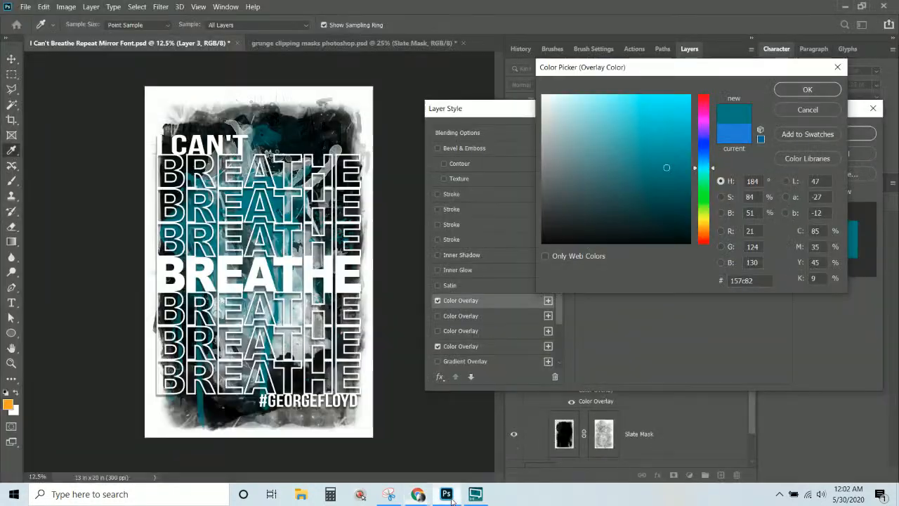
double_click(758, 281)
key(ctrl+v)
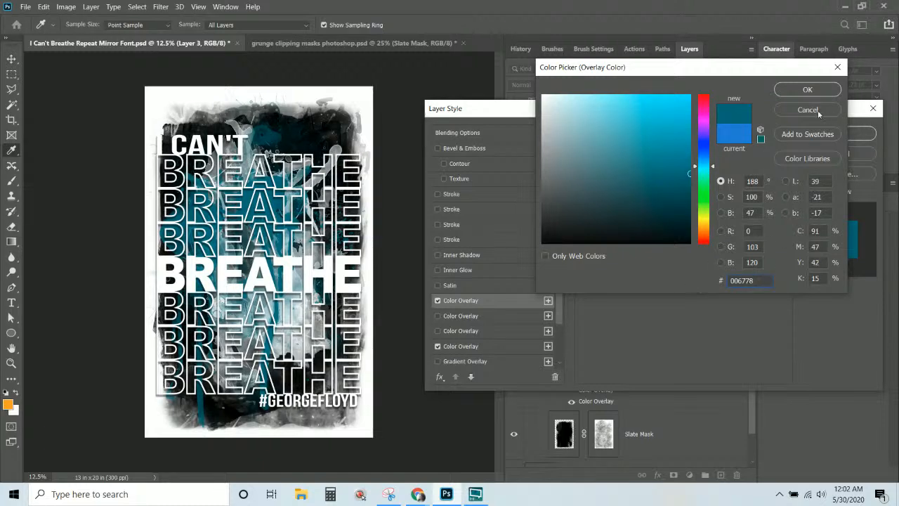
click(794, 93)
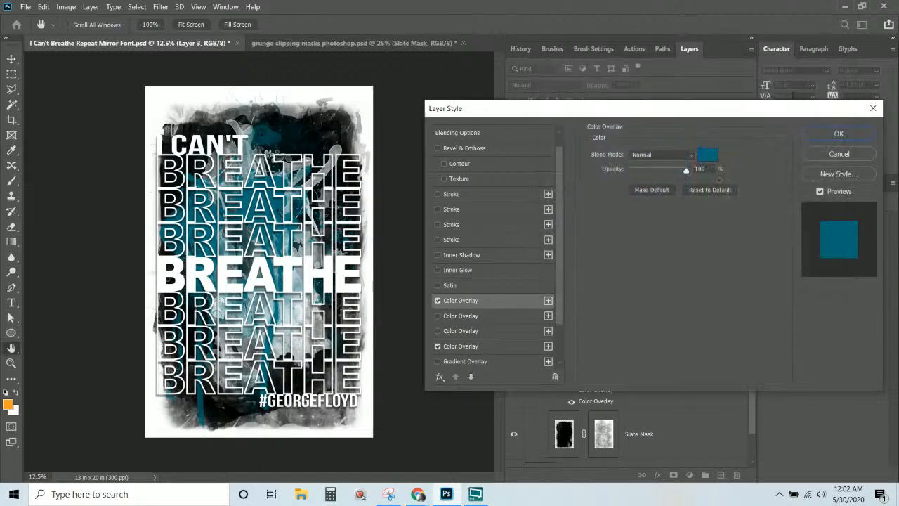
click(813, 138)
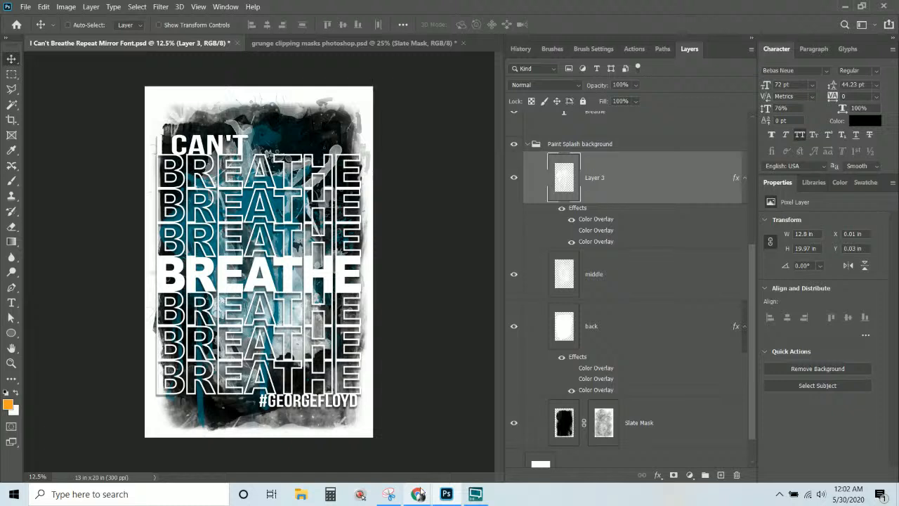
Step: Switch back to the Eagles colour page in Chrome and copy the Midnight Green hex code 004C54
mouse_move(422, 490)
click(481, 446)
scroll(331, 271, down, 1)
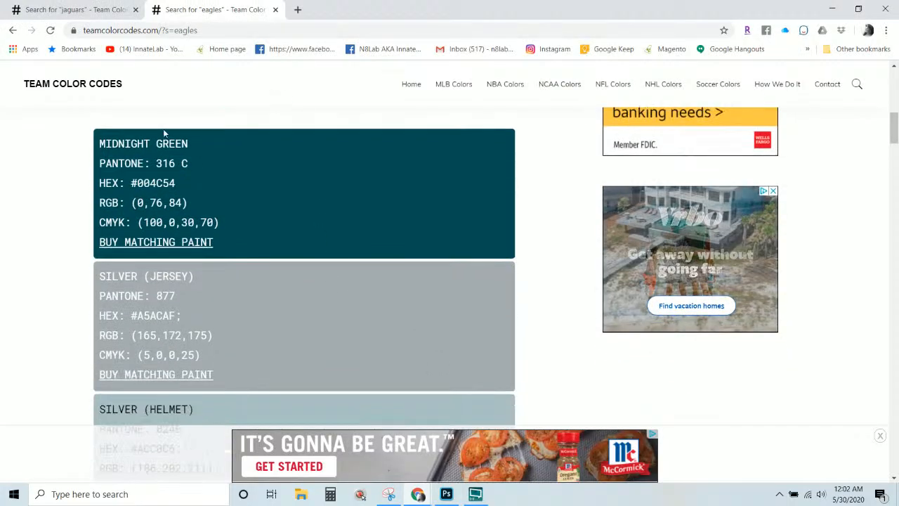
double_click(154, 182)
right_click(146, 181)
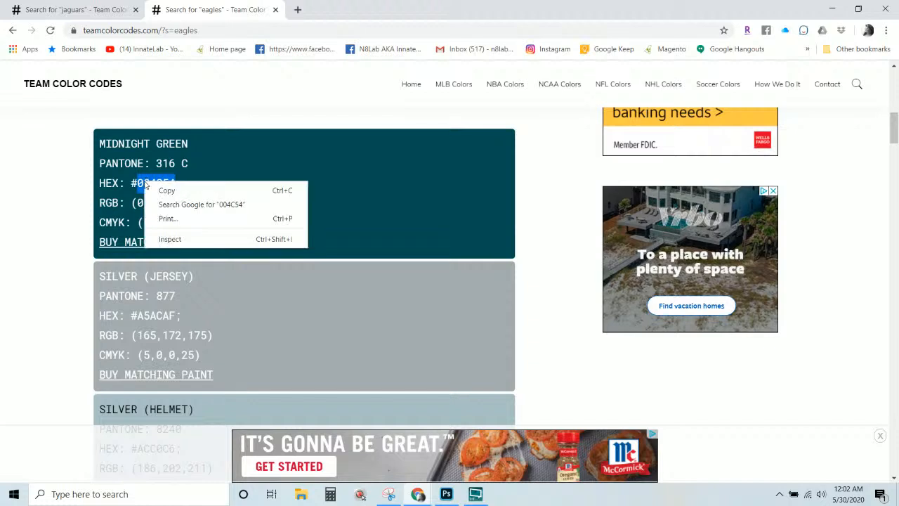
click(162, 191)
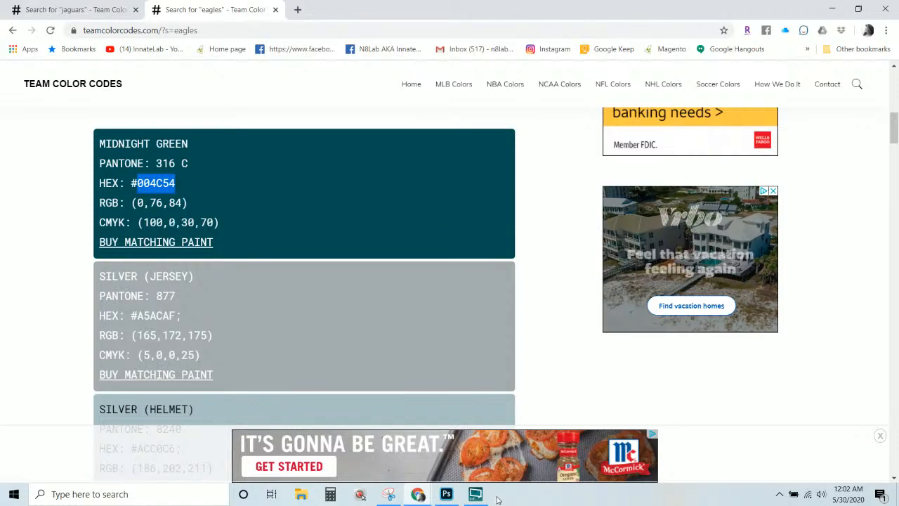
Step: Switch to Photoshop and try #004C54 as the colour of Layer 3's uppermost Color Overlay
click(418, 494)
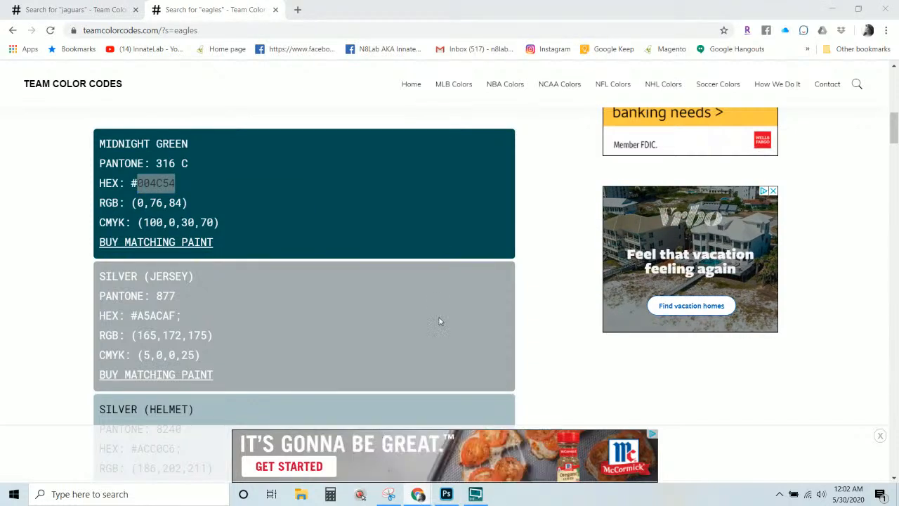
click(446, 495)
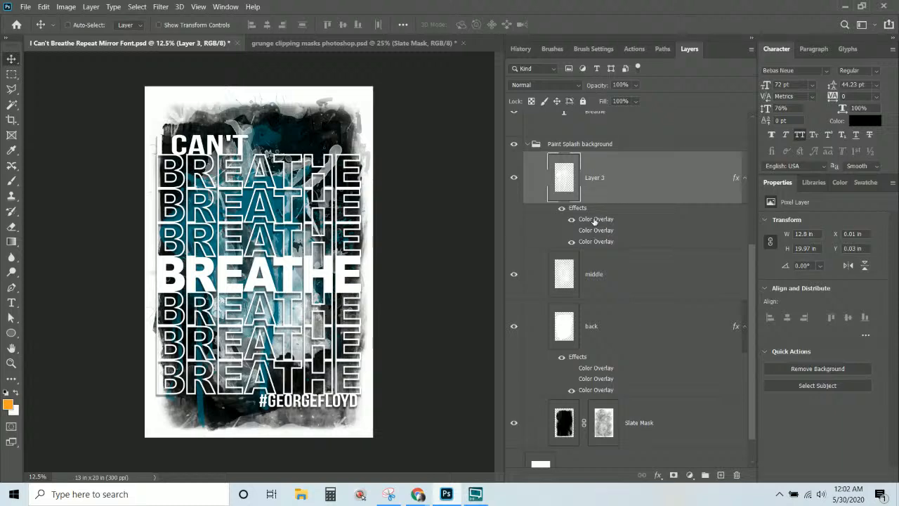
double_click(594, 221)
click(707, 157)
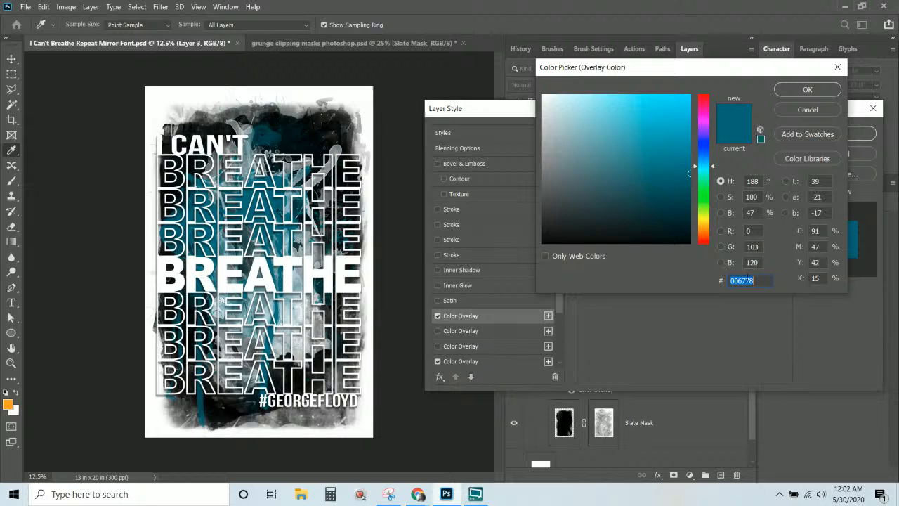
key(ctrl+v)
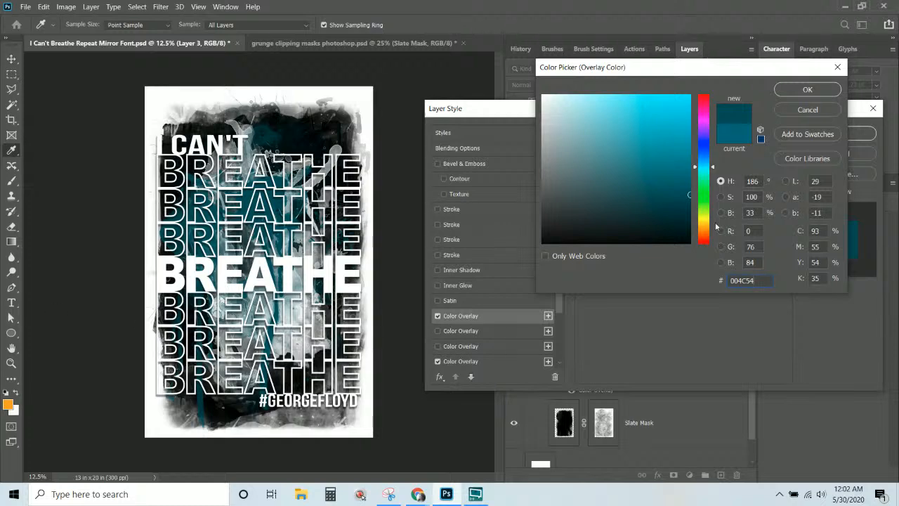
click(807, 110)
click(839, 133)
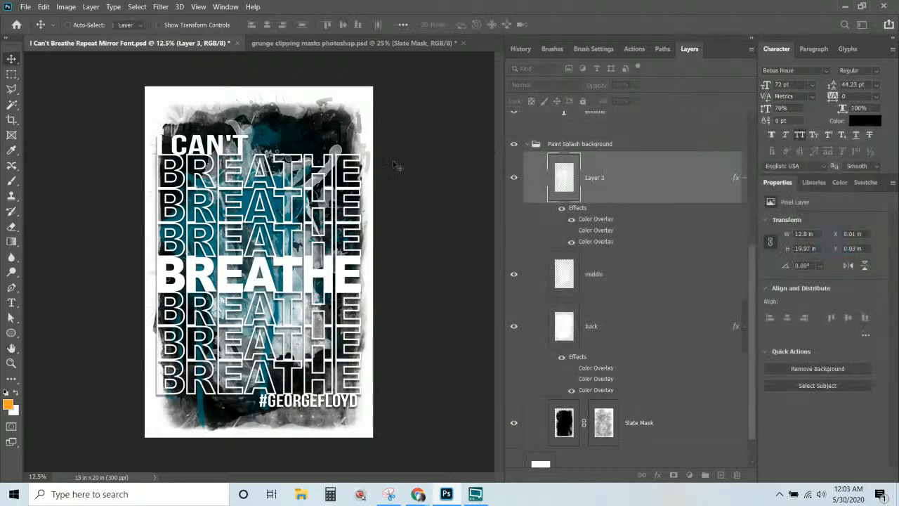
Step: Hide the back layer and the white Layer 2 background, keeping the Slate Mask layer switched on
scroll(646, 278, down, 1)
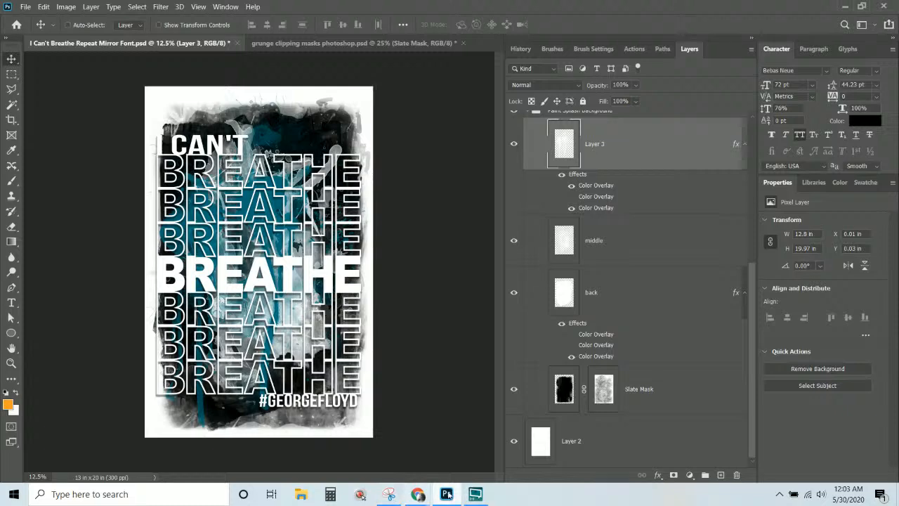
click(567, 392)
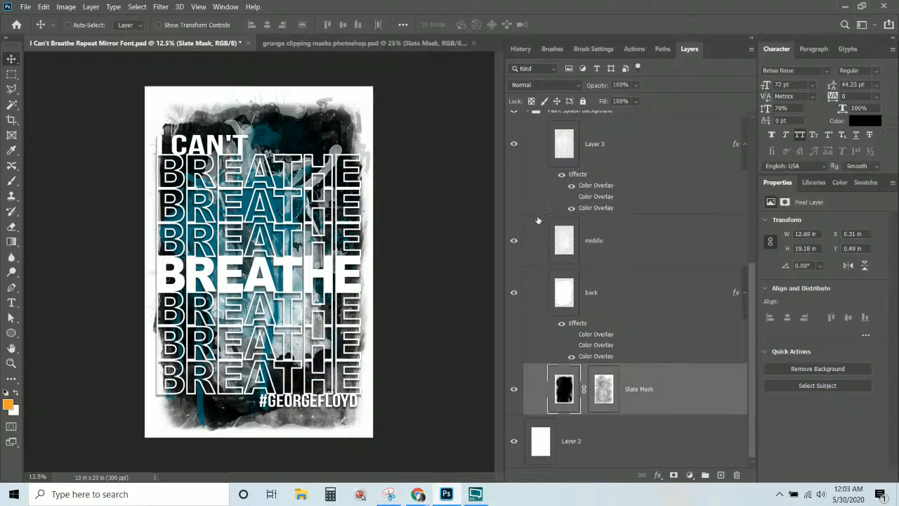
click(515, 390)
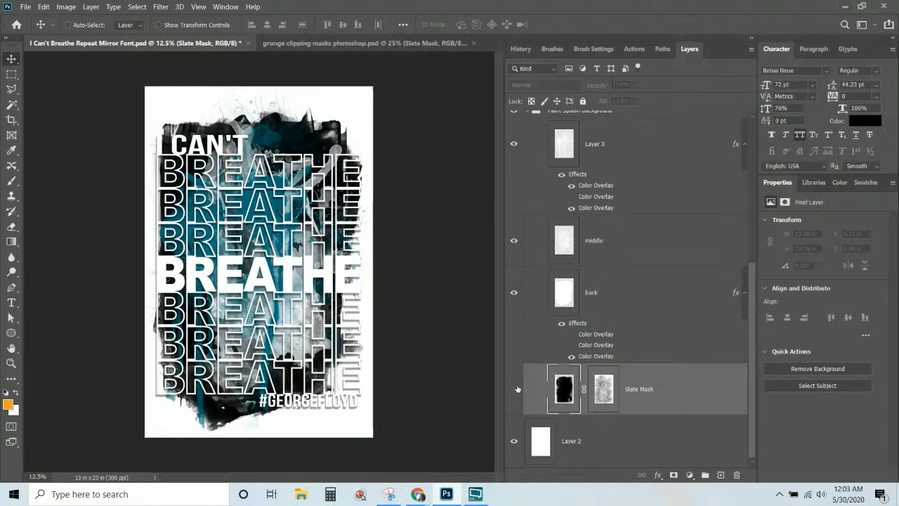
click(513, 293)
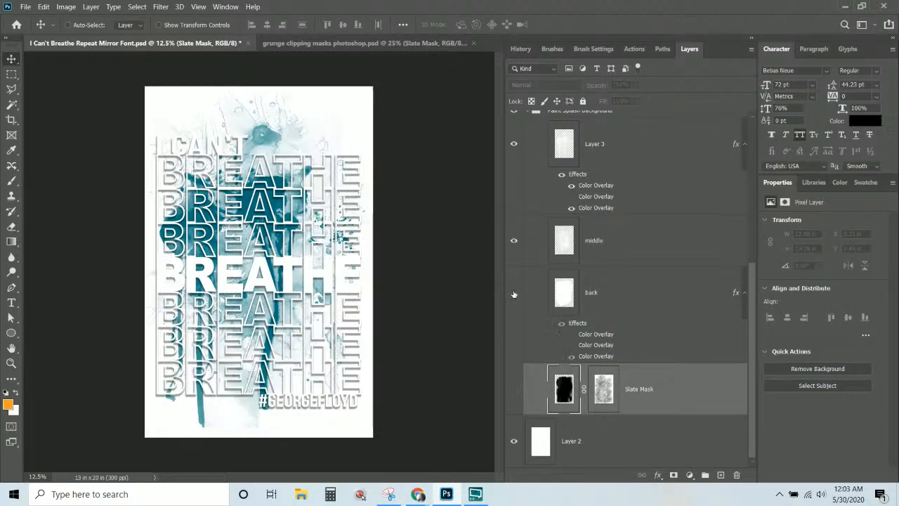
click(514, 389)
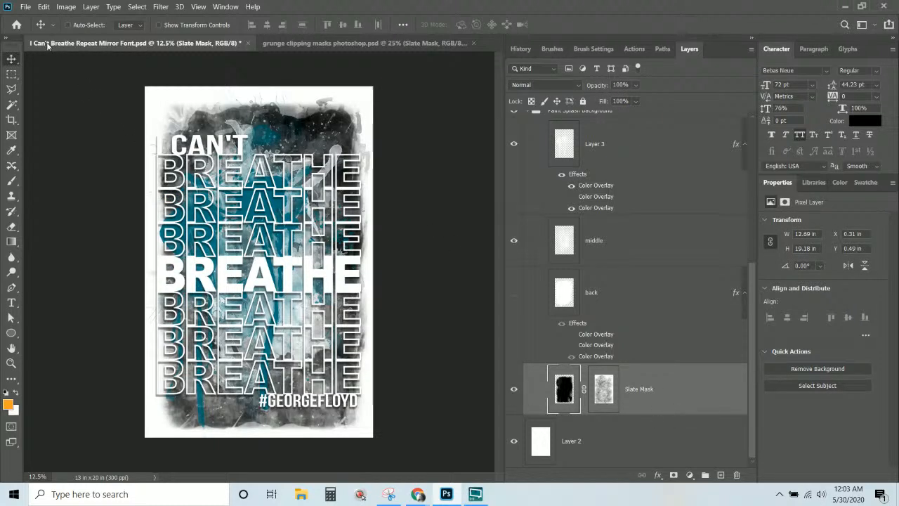
click(513, 441)
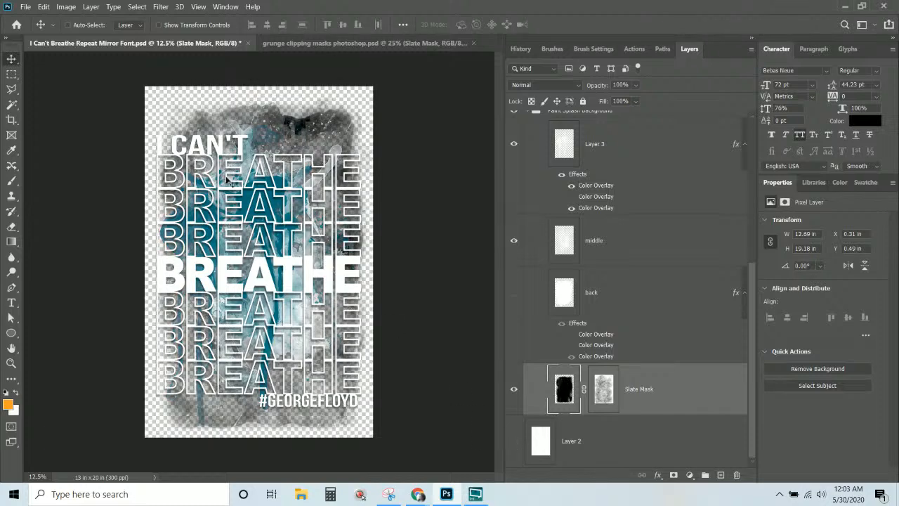
Step: Export the design as a PNG named I Can't Breathe Repeat Mirror Font-5 in the InnateLab Photoshop Templates folder
click(28, 7)
mouse_move(61, 171)
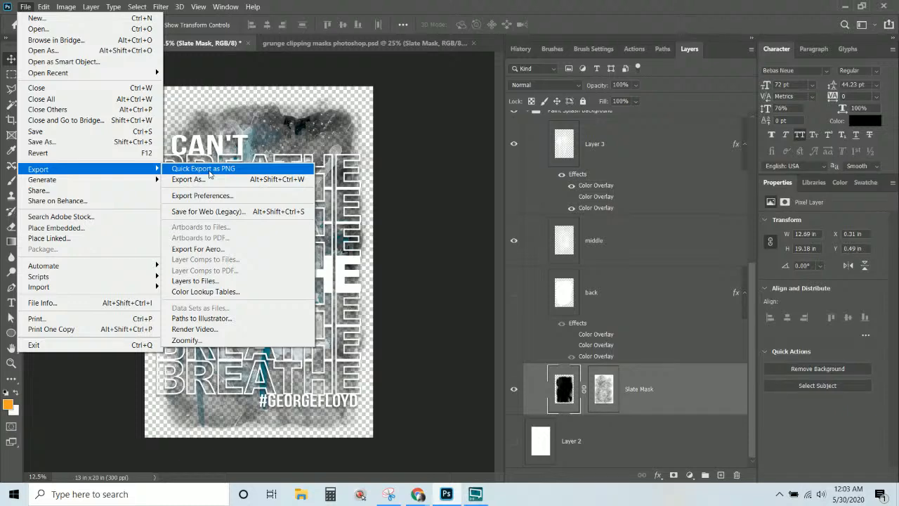
click(210, 171)
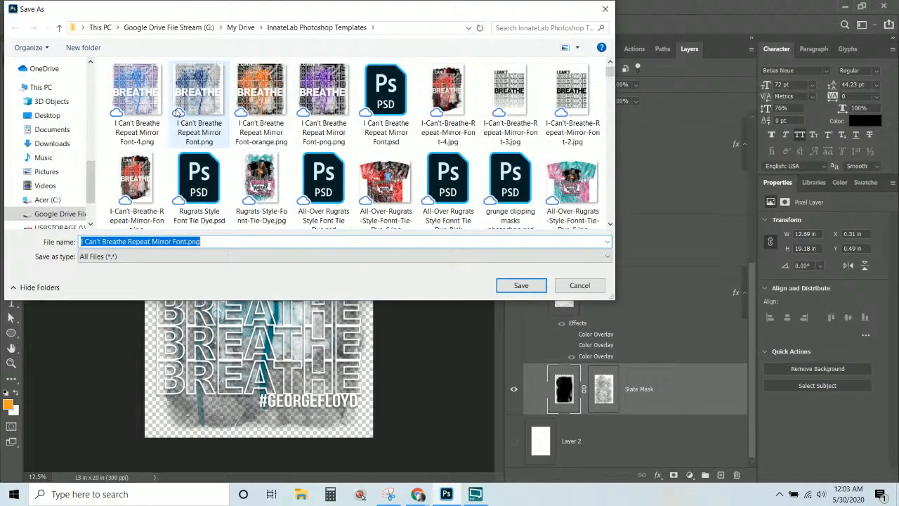
click(138, 98)
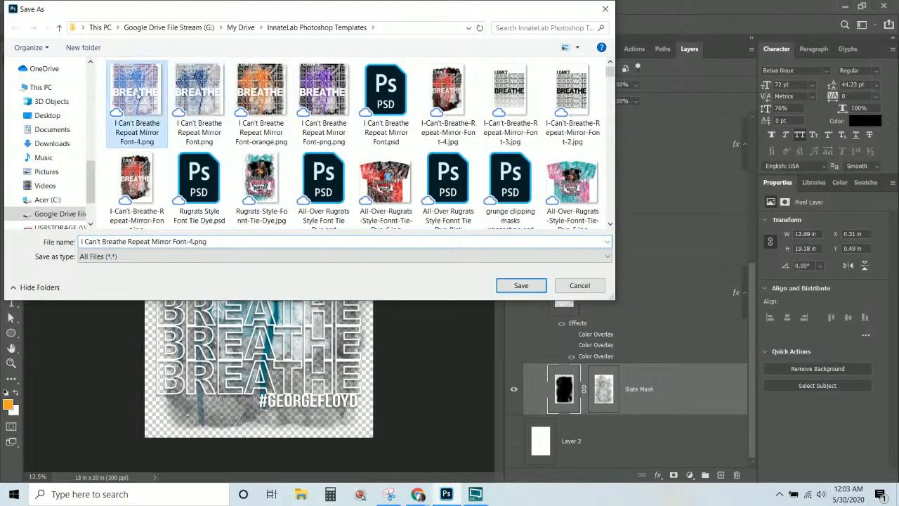
click(206, 241)
drag(207, 240, 193, 241)
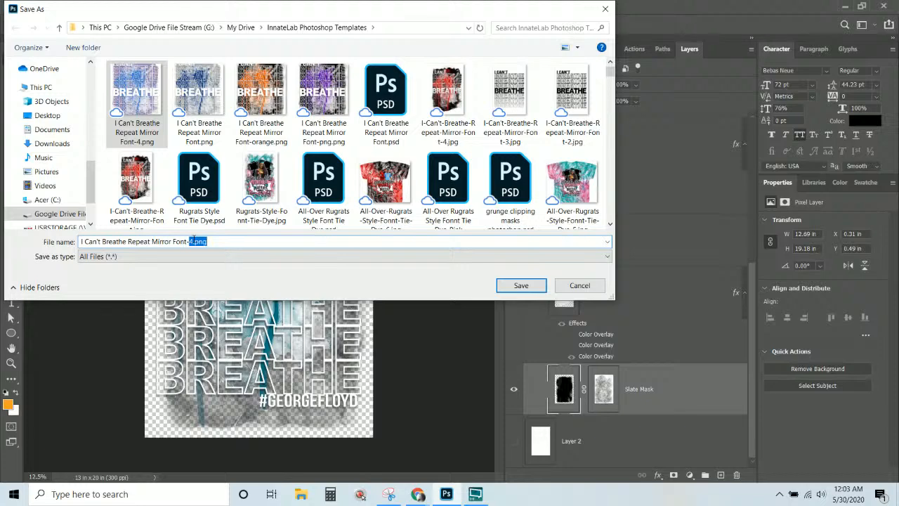
text(5)
key(Return)
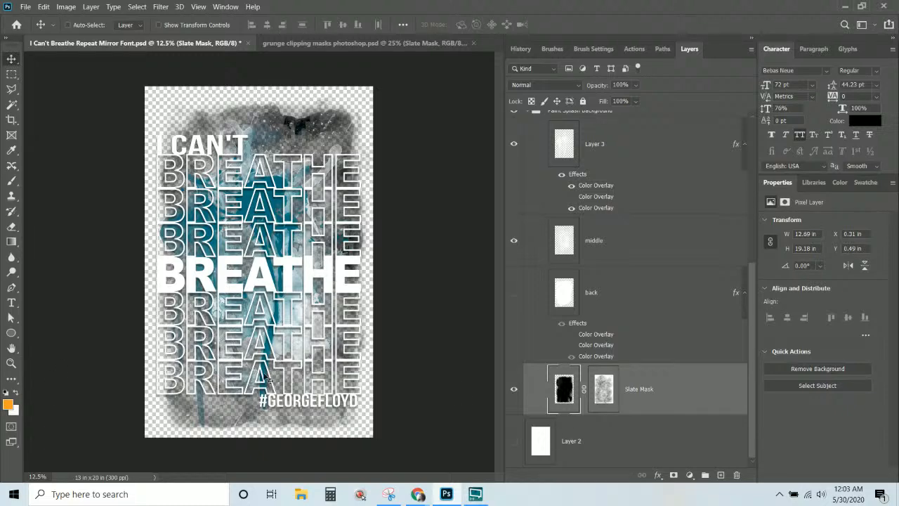
ctrl+click(264, 280)
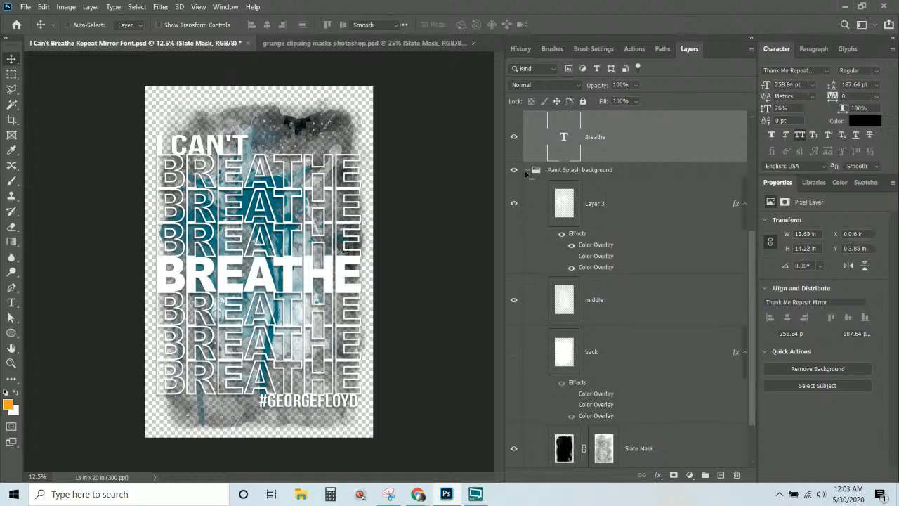
double_click(264, 281)
click(276, 271)
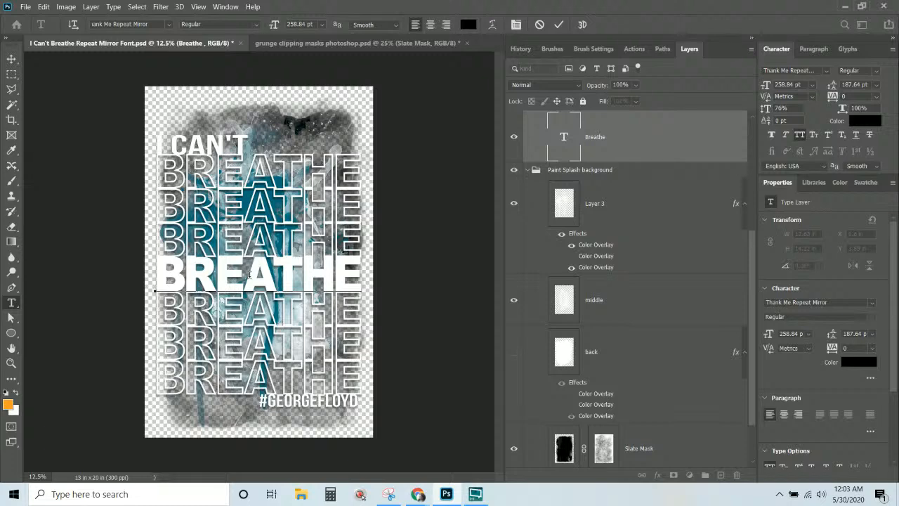
key(ctrl+a)
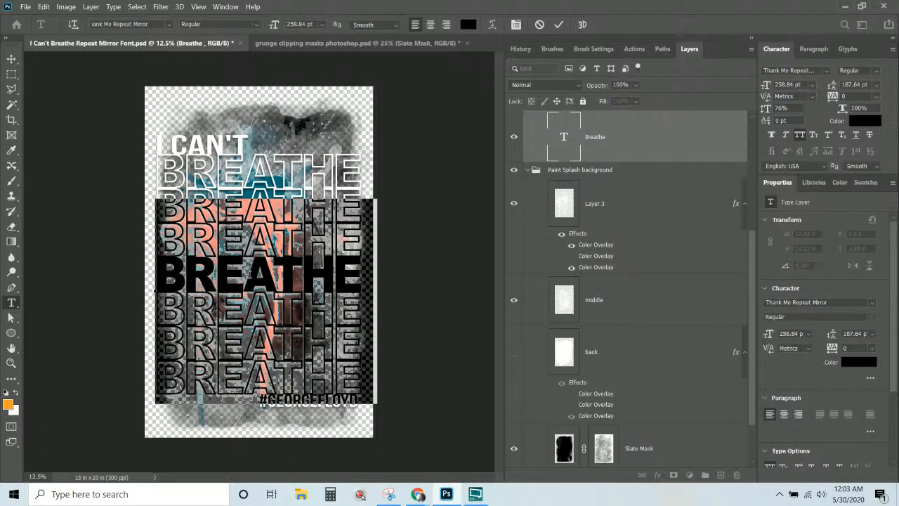
key(ctrl+Return)
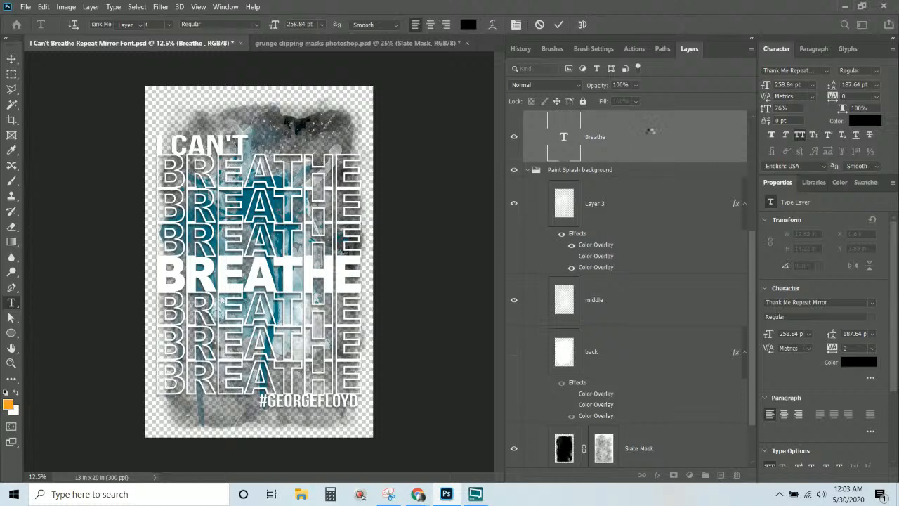
key(v)
Step: Duplicate the Breathe text layer as Breathe copy and hide the original Breathe layer
scroll(636, 158, up, 3)
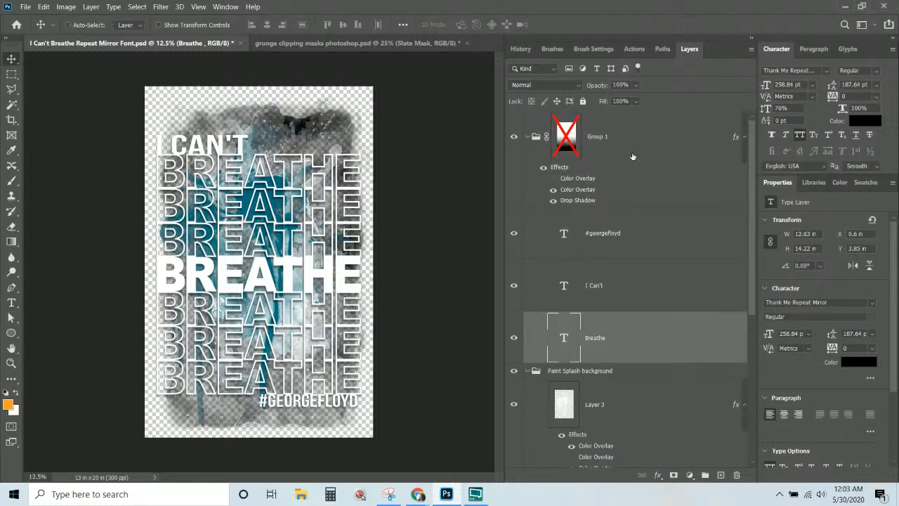
right_click(639, 340)
click(681, 58)
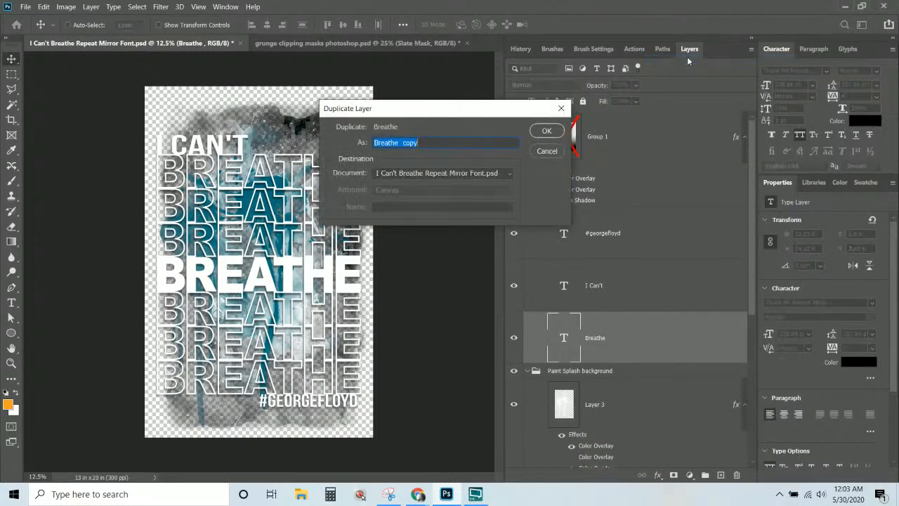
key(Return)
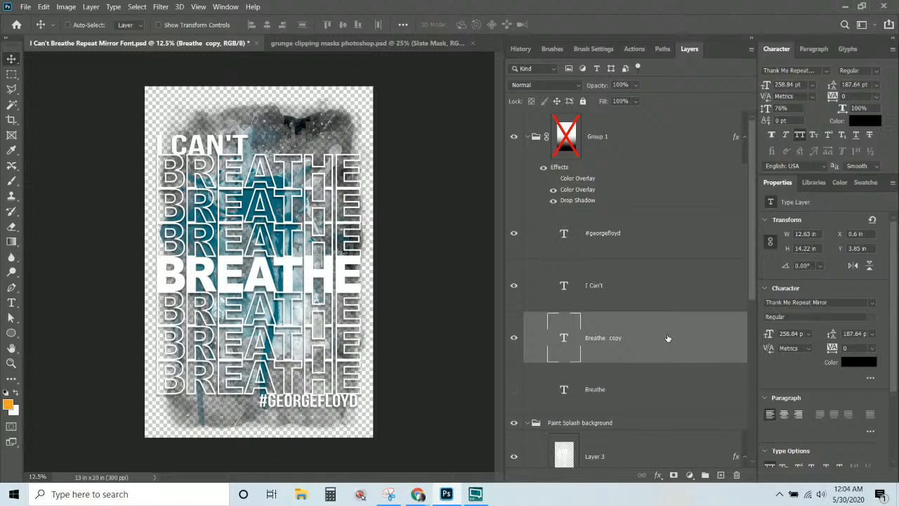
Step: Replace the text of the Breathe copy layer with GEORGE
double_click(564, 337)
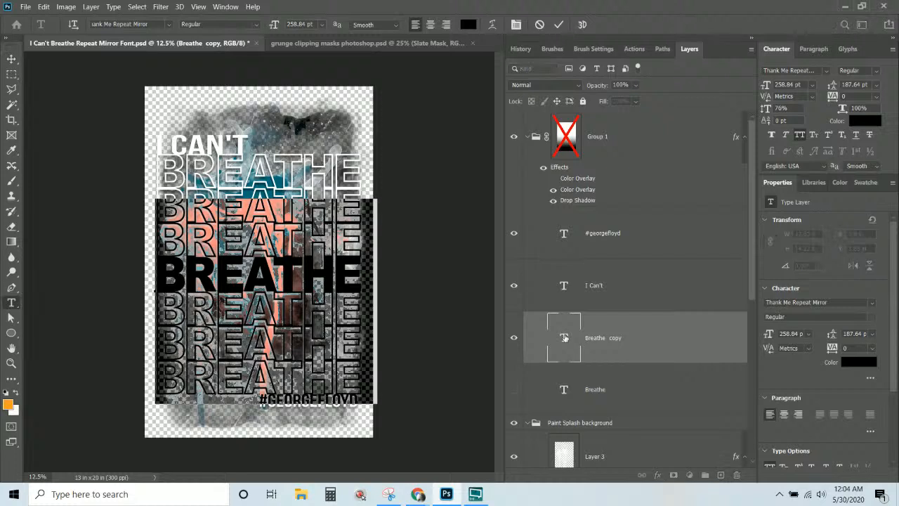
scroll(565, 337, down, 2)
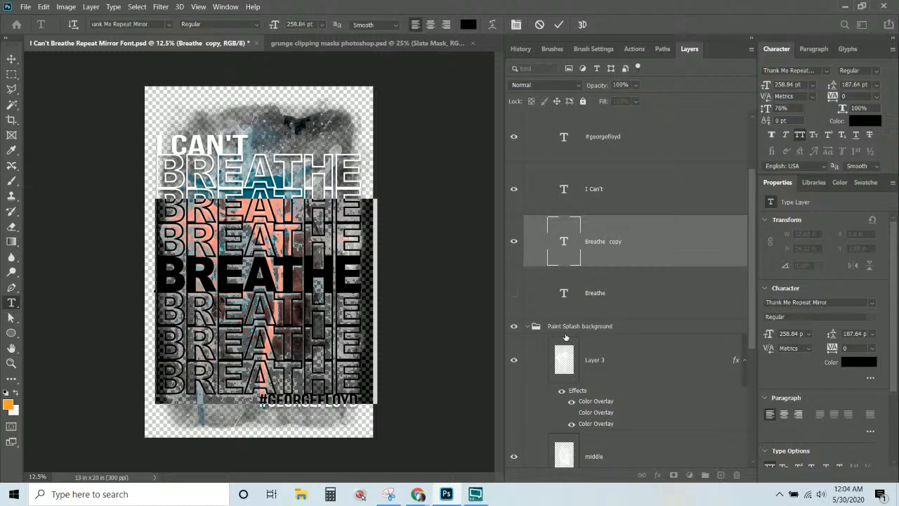
text(GEOR)
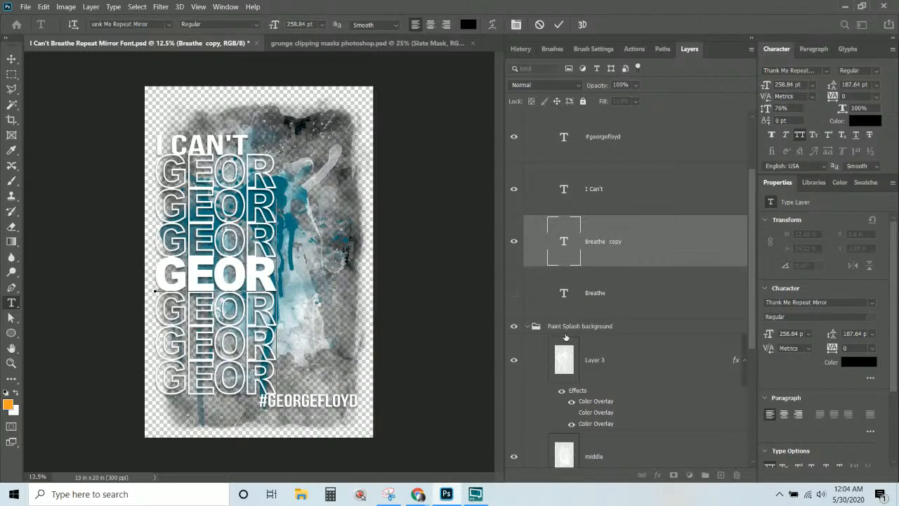
text(GE)
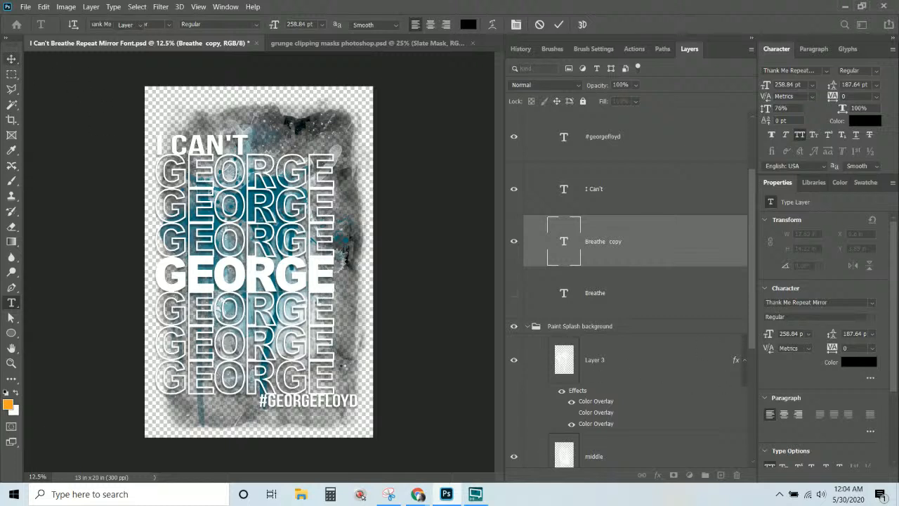
click(11, 59)
Step: Try to enlarge the repeated GEORGE text proportionally to about 110.61% with Free Transform, and undo the scaling
key(ctrl+t)
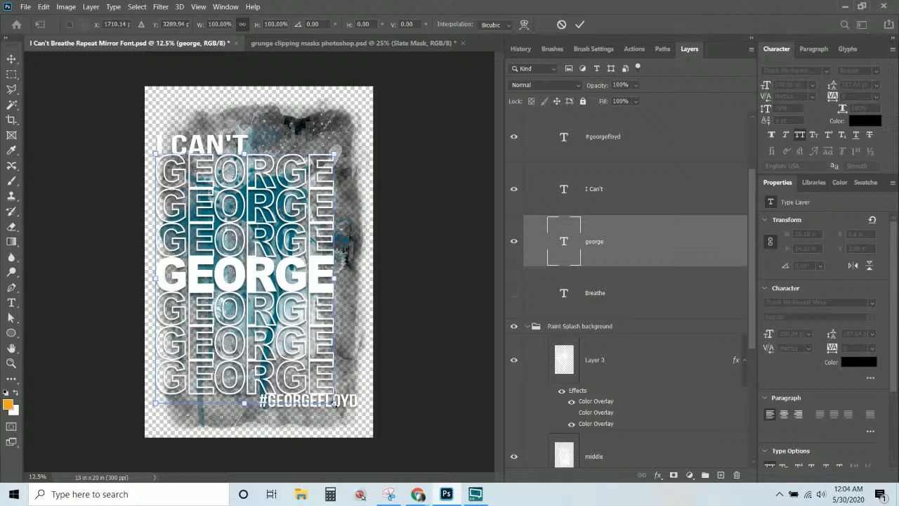
drag(335, 404, 365, 421)
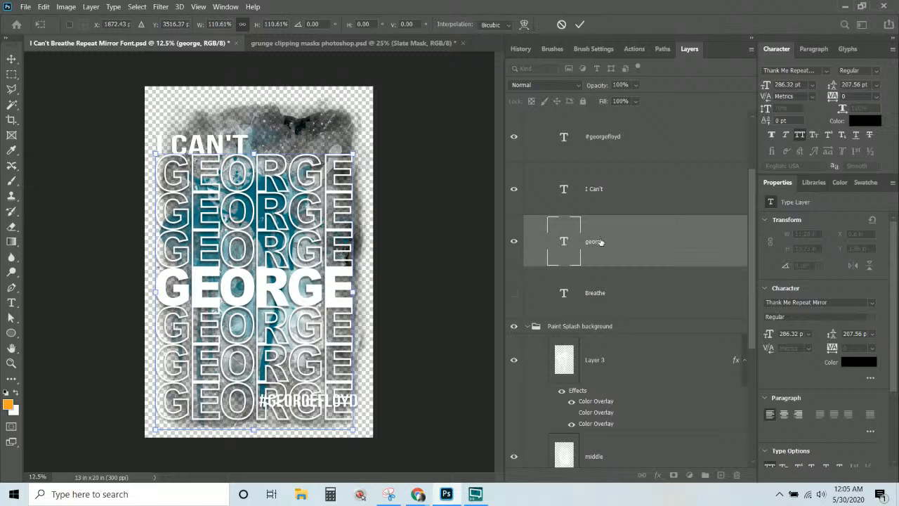
key(Return)
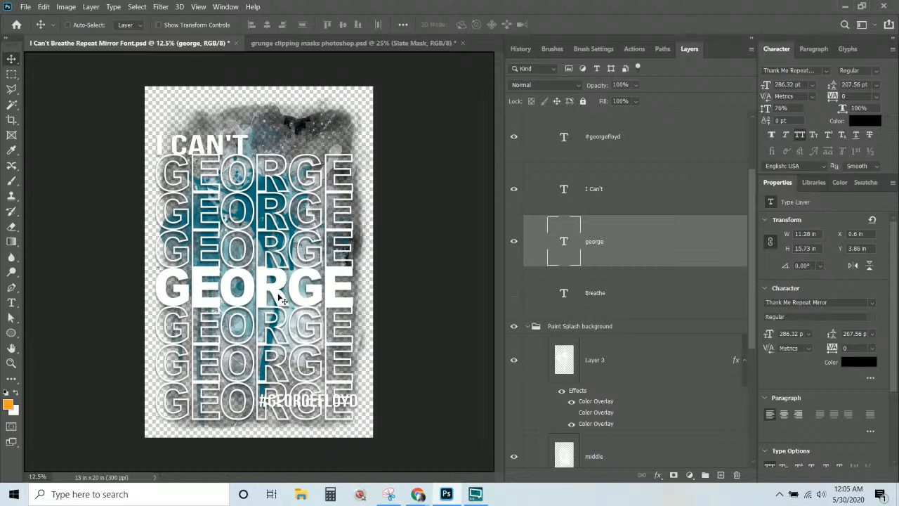
key(ctrl+z)
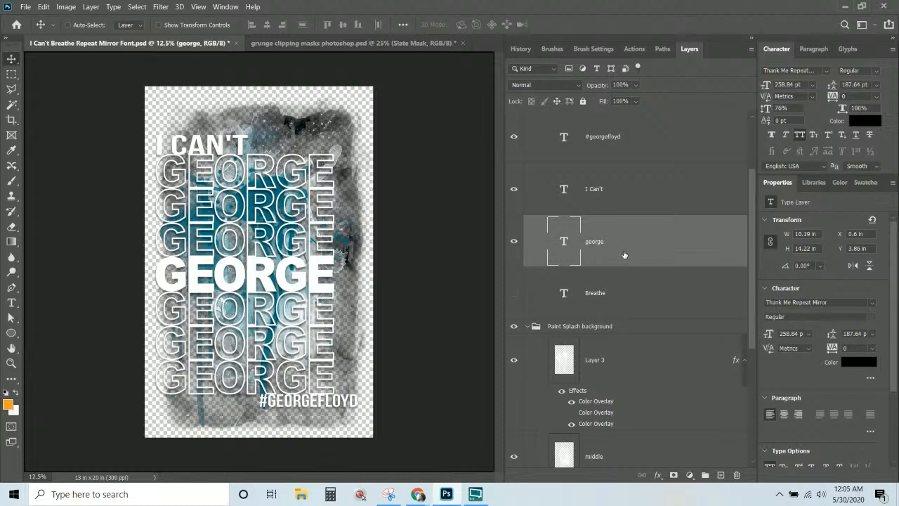
Step: Delete the george text layer and show the original Breathe text layer again
key(Delete)
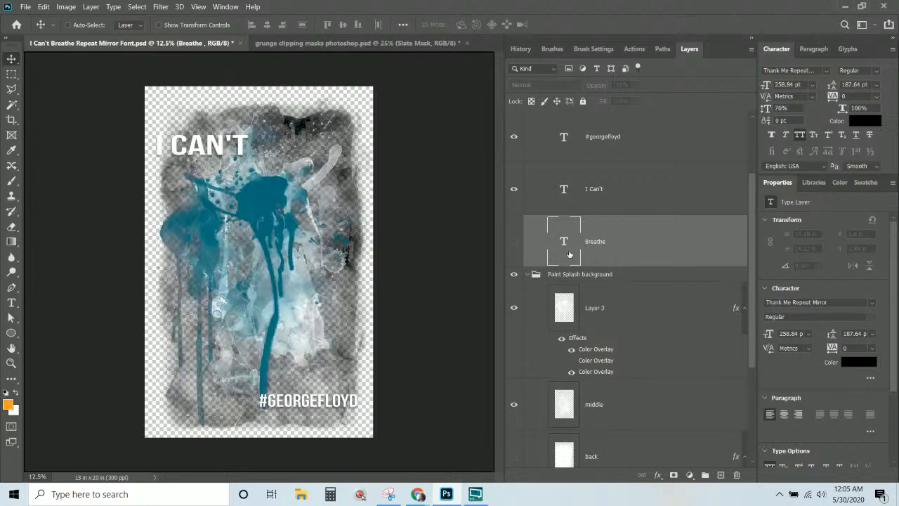
click(513, 242)
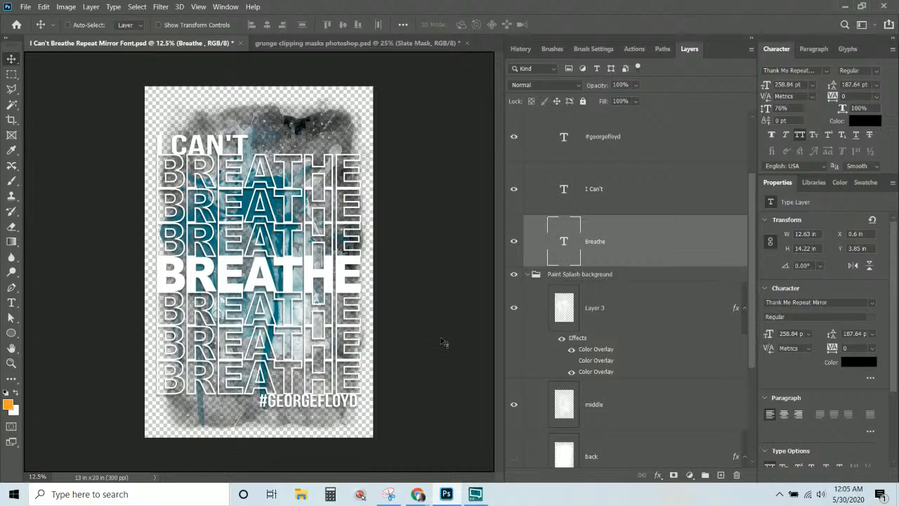
scroll(629, 244, down, 3)
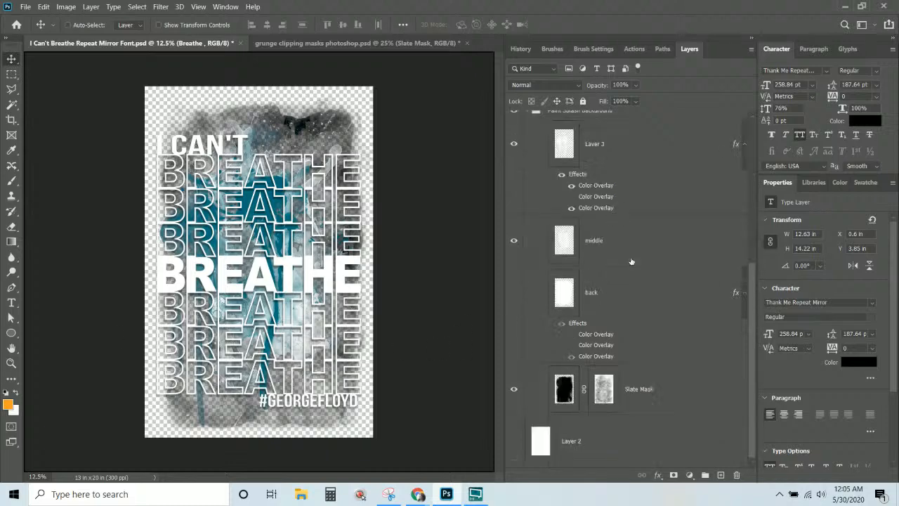
click(579, 176)
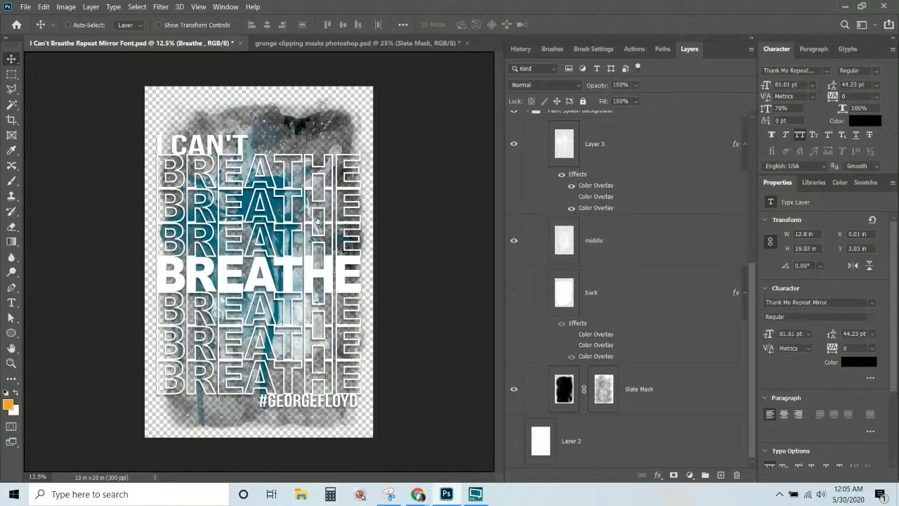
Step: Show the back layer in the Paint Splash background group
click(514, 295)
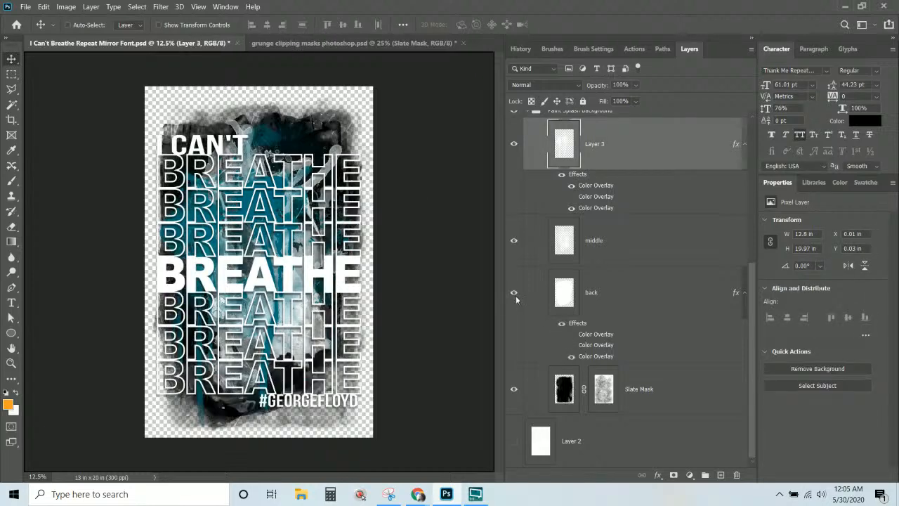
scroll(624, 363, up, 4)
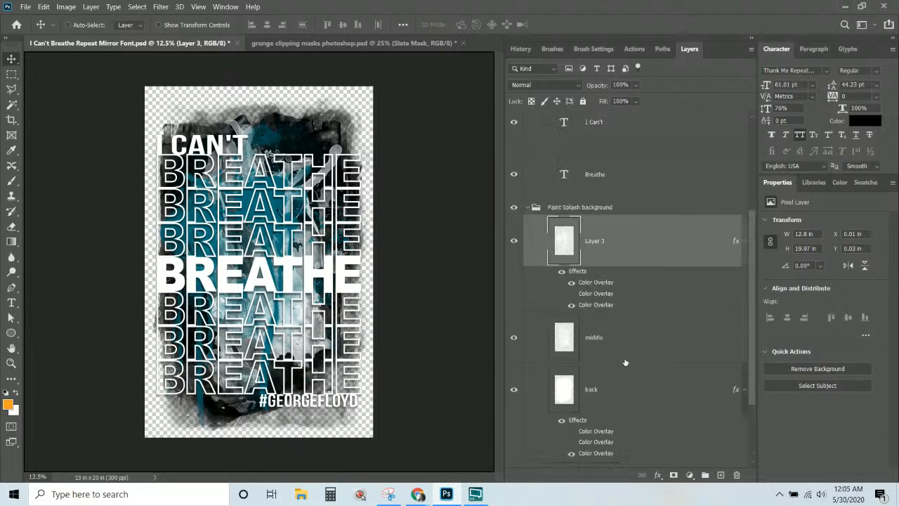
scroll(583, 341, down, 2)
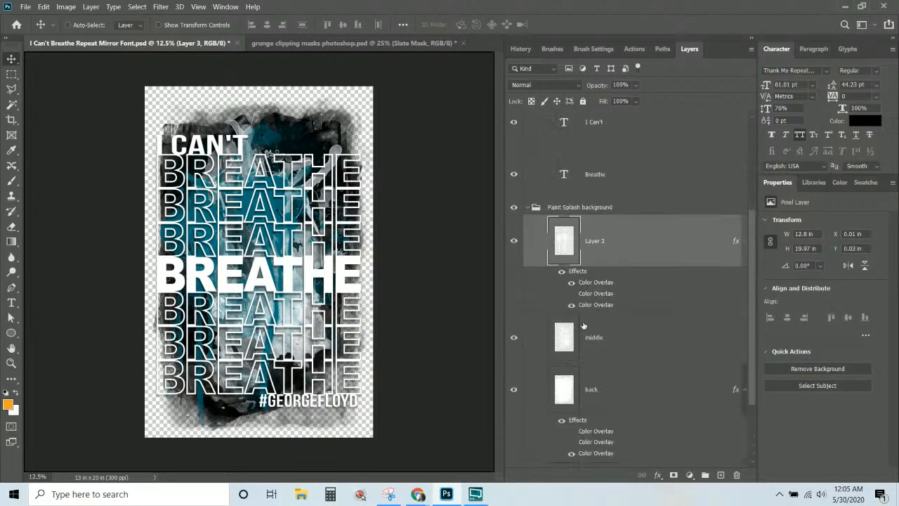
Step: Add another Color Overlay to Layer 3 and set its colour to magenta d812c3
double_click(575, 273)
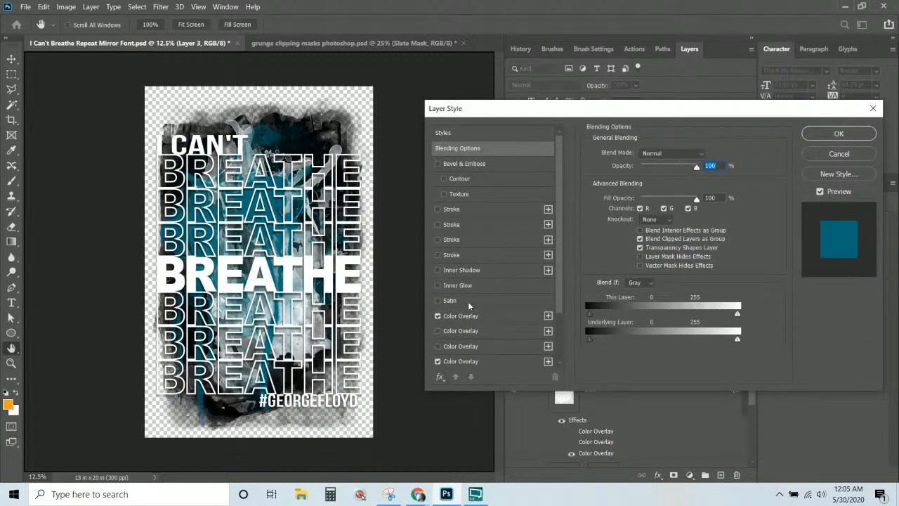
click(550, 316)
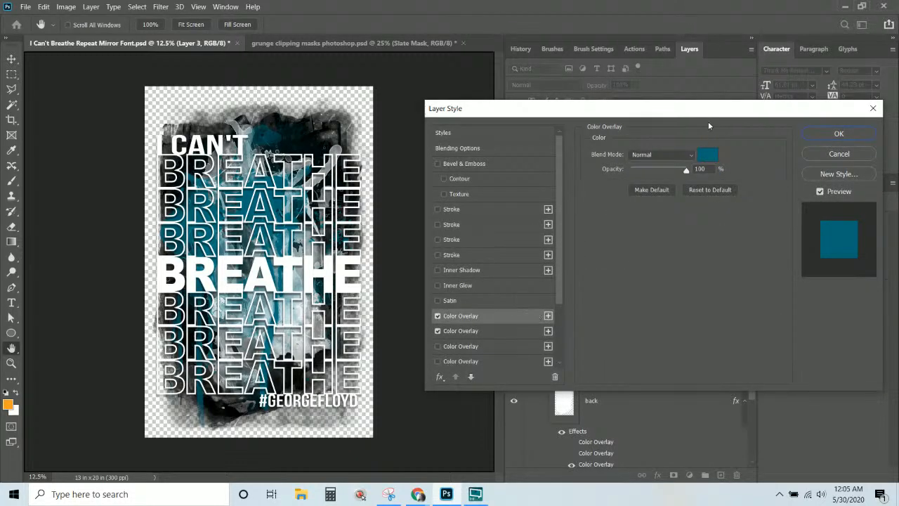
click(706, 156)
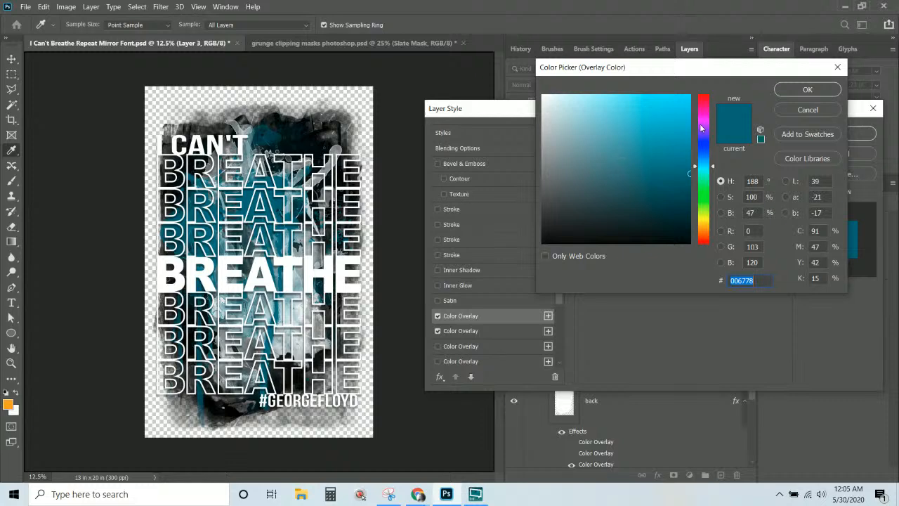
click(707, 123)
click(690, 96)
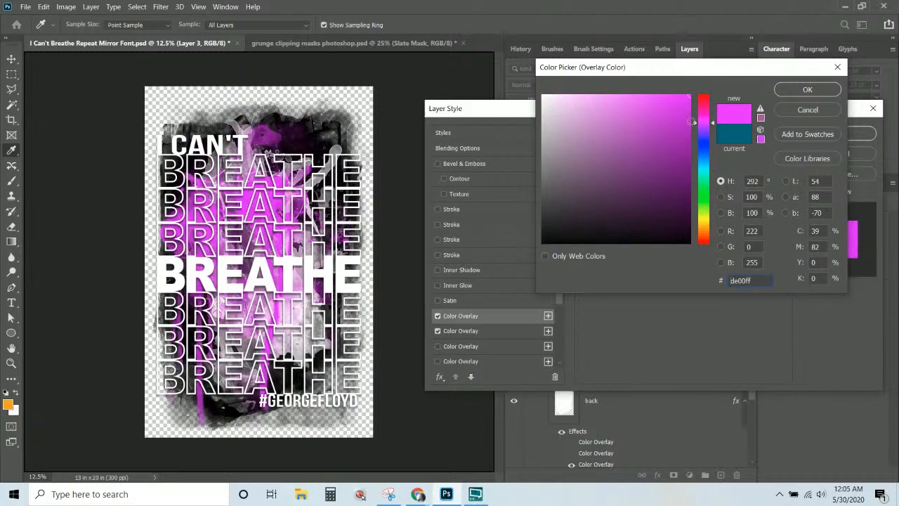
mouse_move(713, 123)
mouse_down()
mouse_move(674, 118)
mouse_move(659, 142)
mouse_move(664, 102)
mouse_move(678, 117)
mouse_up()
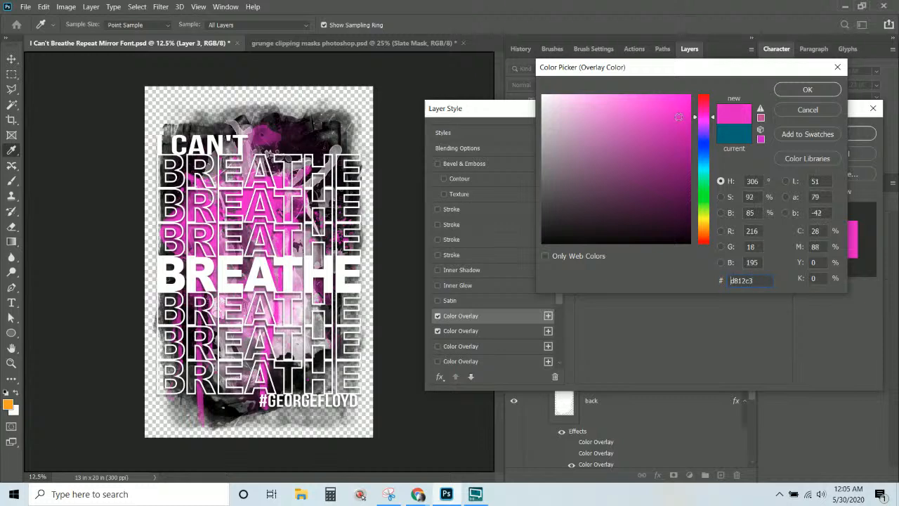
click(806, 90)
click(857, 136)
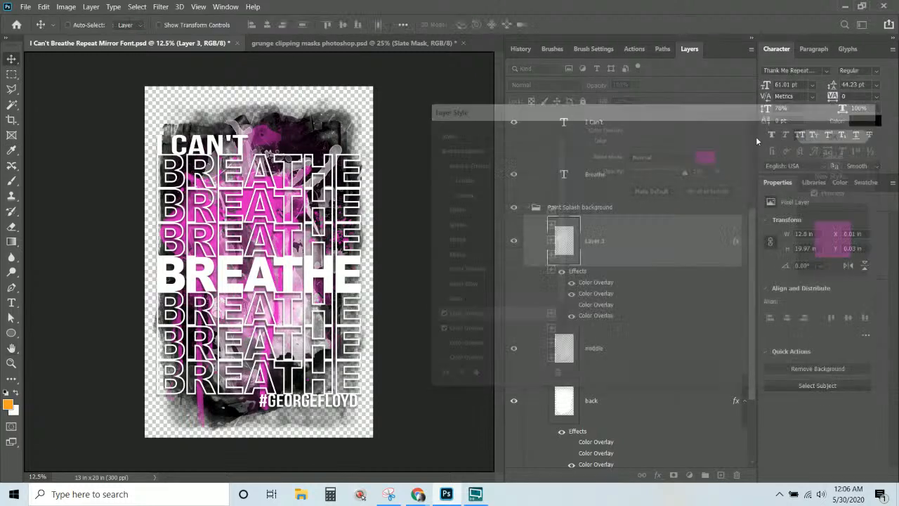
Step: Add a Color Overlay to the middle layer and set its colour to yellow fff843
click(514, 338)
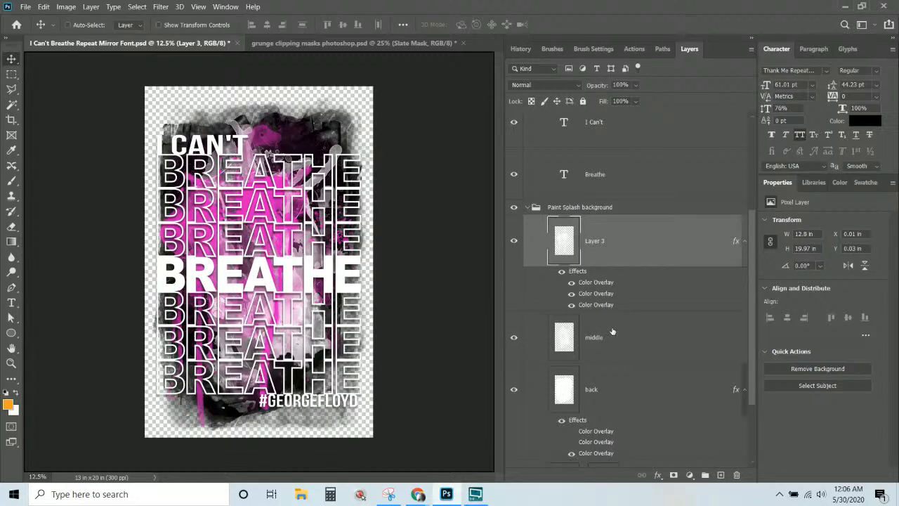
click(649, 343)
click(658, 475)
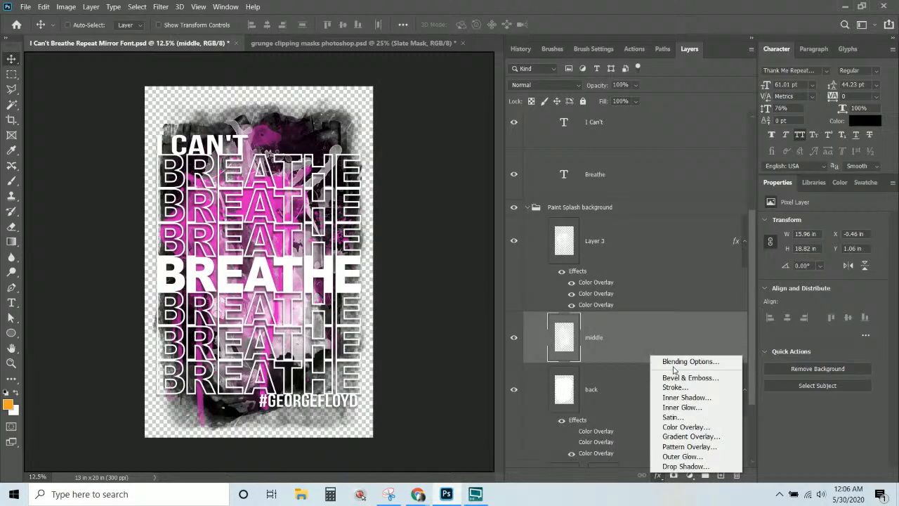
click(686, 426)
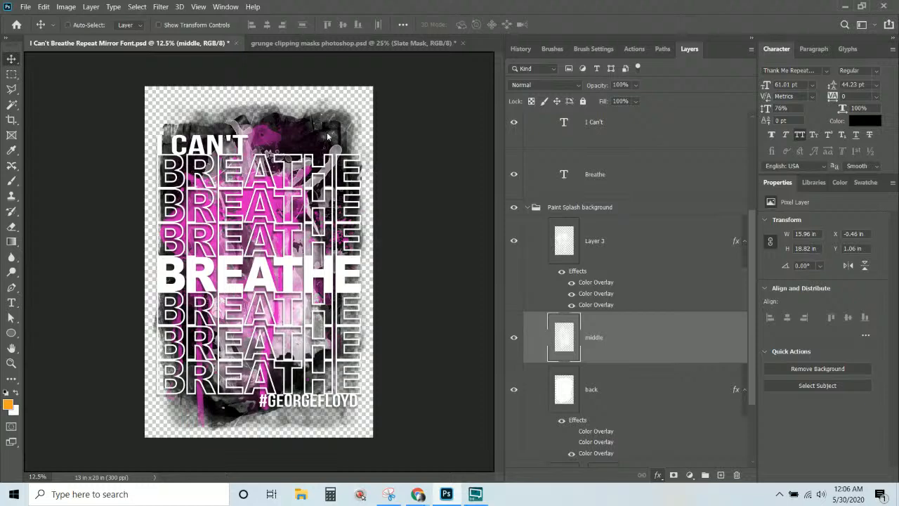
click(708, 155)
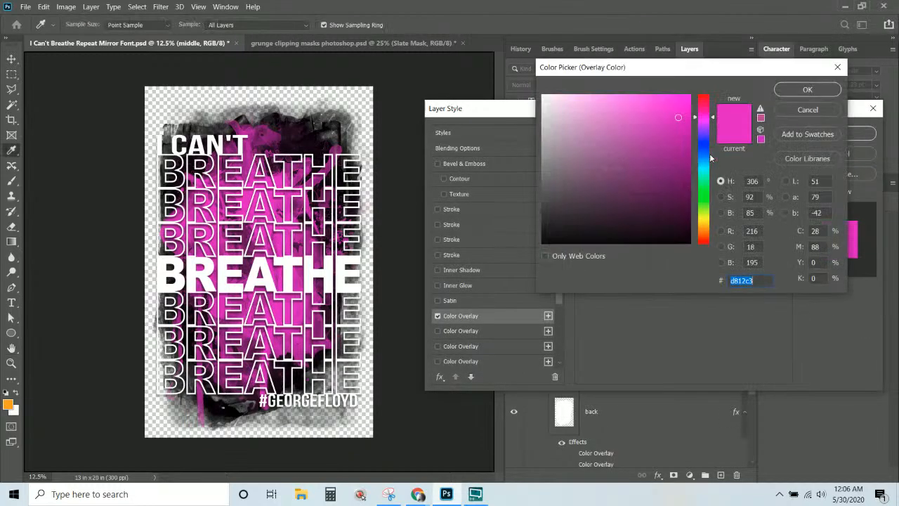
drag(703, 239, 705, 223)
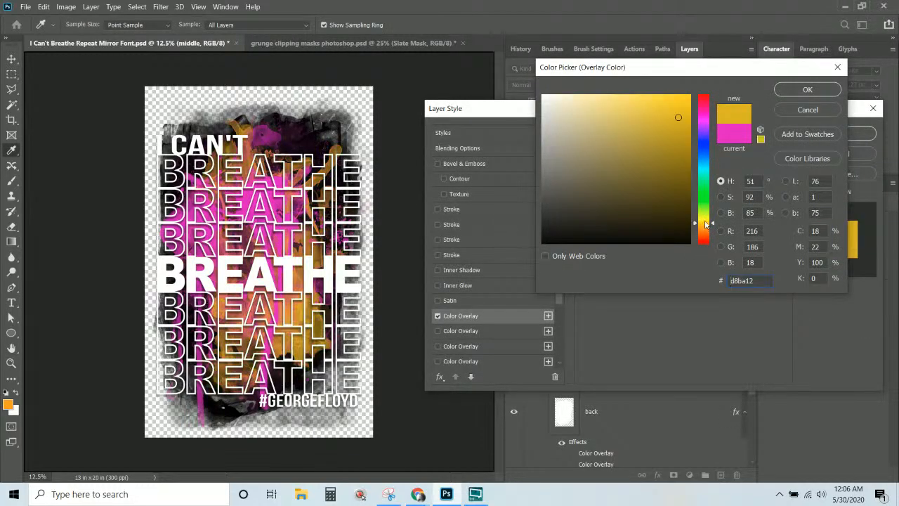
drag(659, 159, 628, 90)
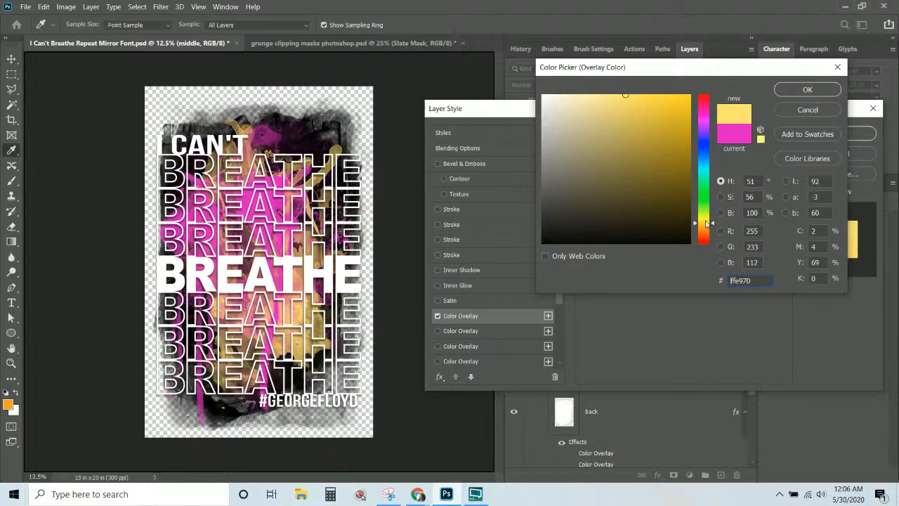
drag(706, 225, 706, 223)
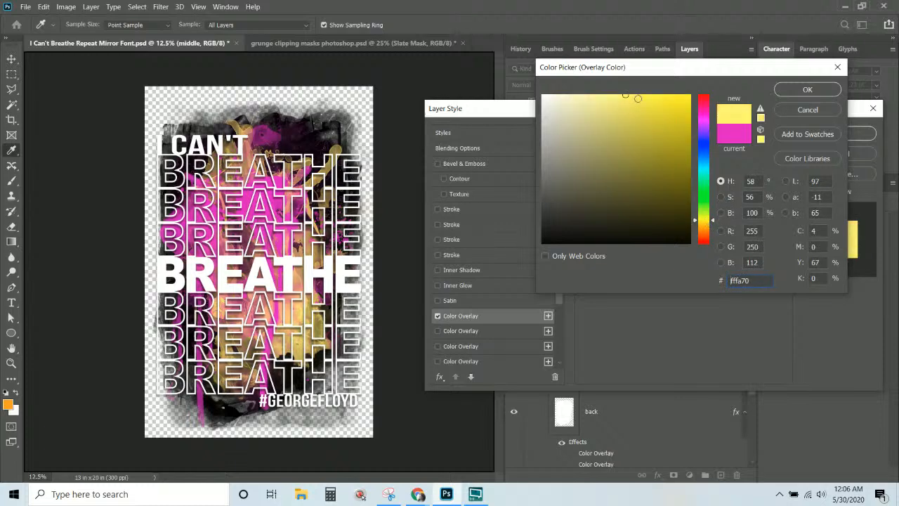
drag(638, 97, 651, 95)
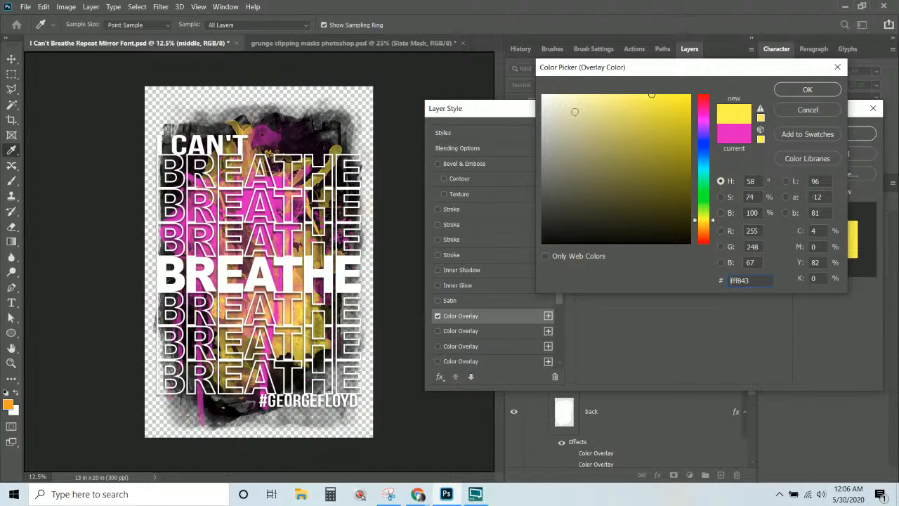
click(808, 90)
click(836, 134)
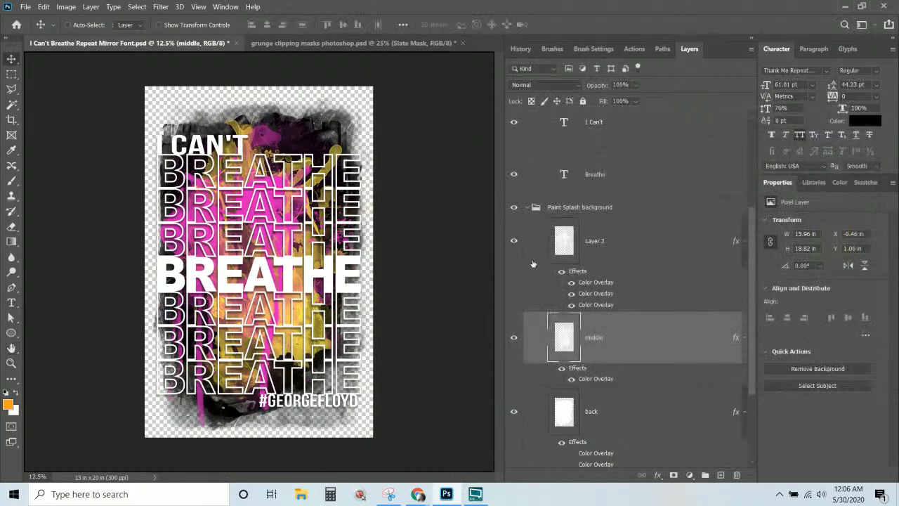
Step: Add another Color Overlay to the back layer and set its colour to light blue 3bbcca
scroll(532, 264, down, 3)
click(584, 295)
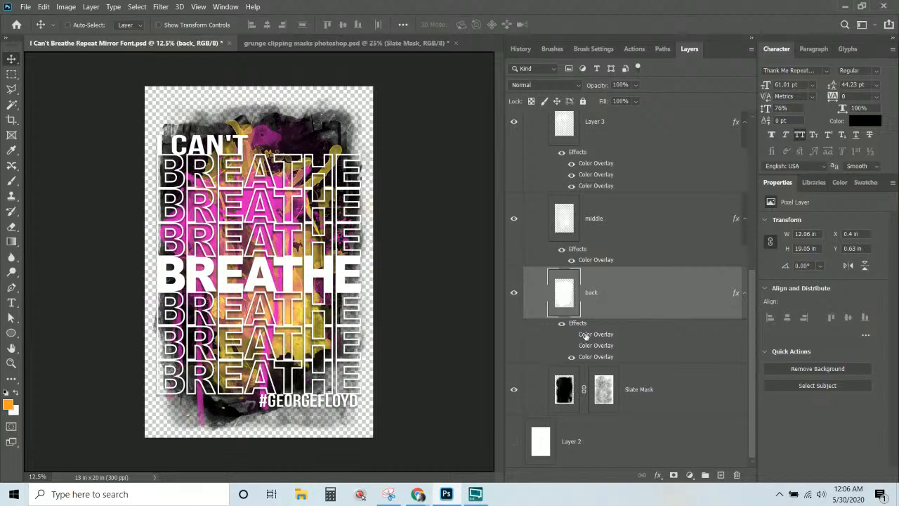
double_click(585, 335)
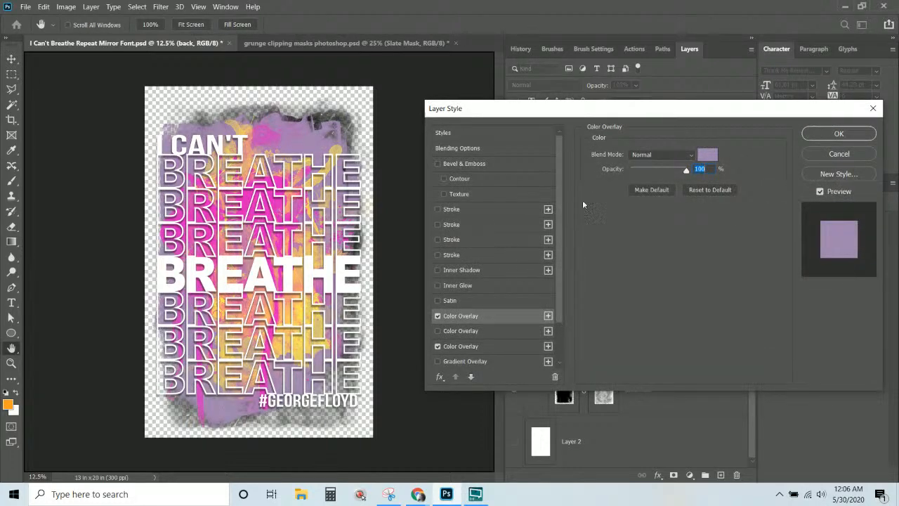
click(547, 316)
click(707, 155)
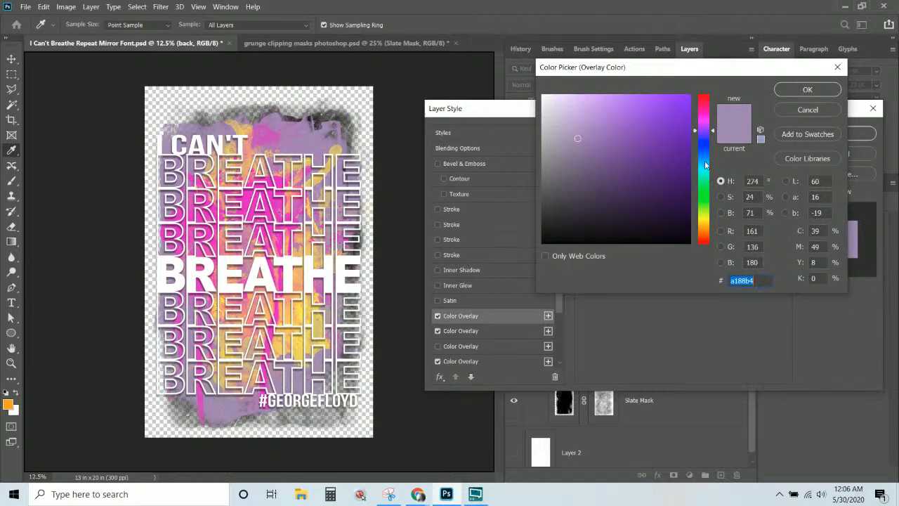
text(004C54)
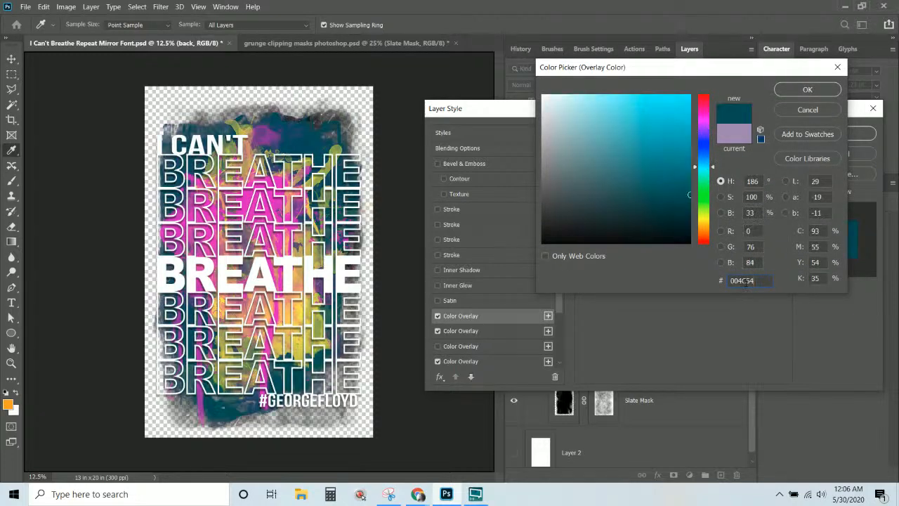
mouse_move(643, 119)
mouse_down()
mouse_move(670, 109)
mouse_move(674, 116)
mouse_move(647, 125)
mouse_up()
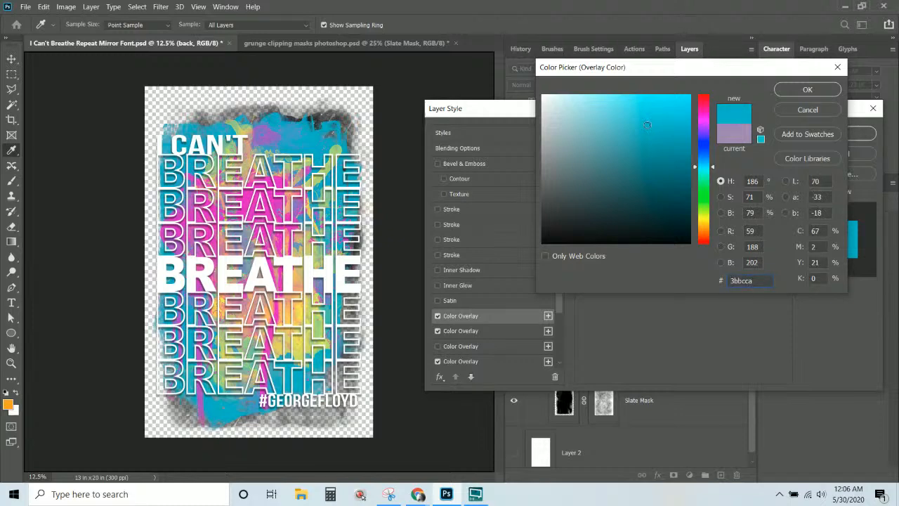
click(799, 89)
click(811, 135)
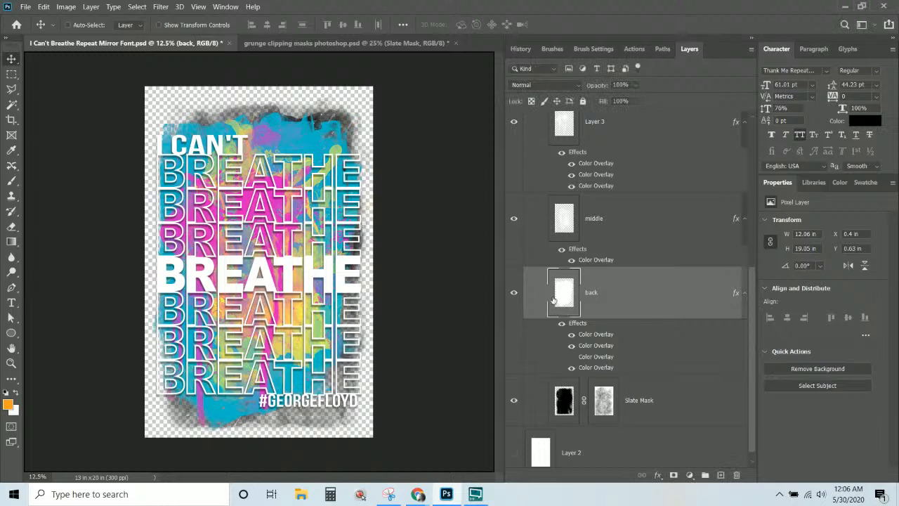
Step: Add a Color Overlay to the Slate Mask layer and set its colour to orange fba51e
scroll(634, 319, down, 1)
click(561, 395)
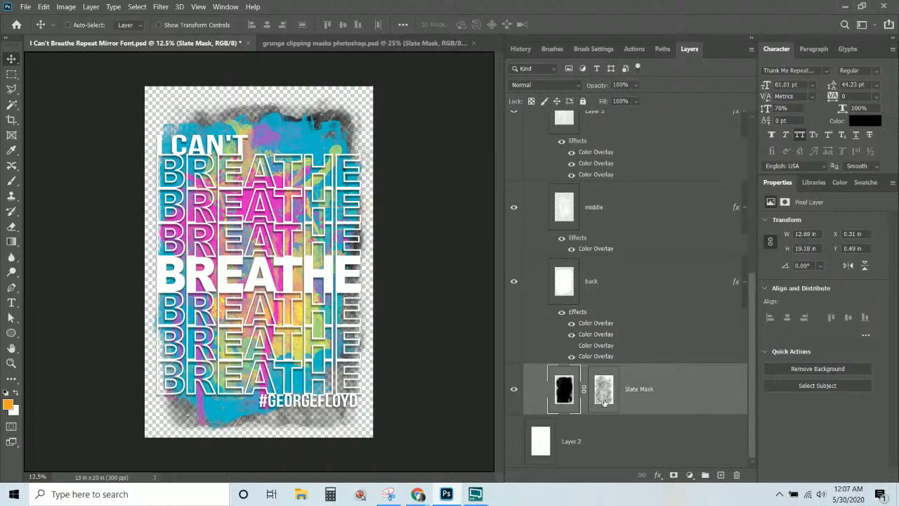
click(658, 474)
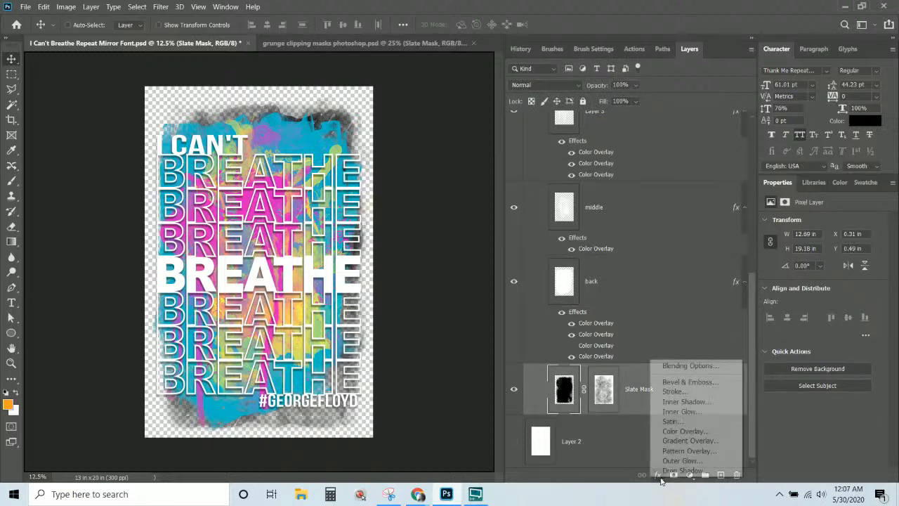
click(694, 431)
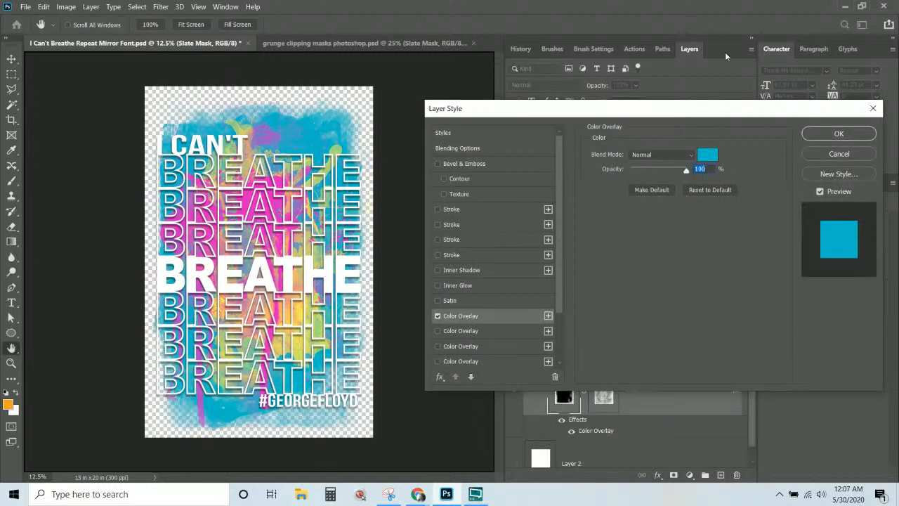
click(701, 155)
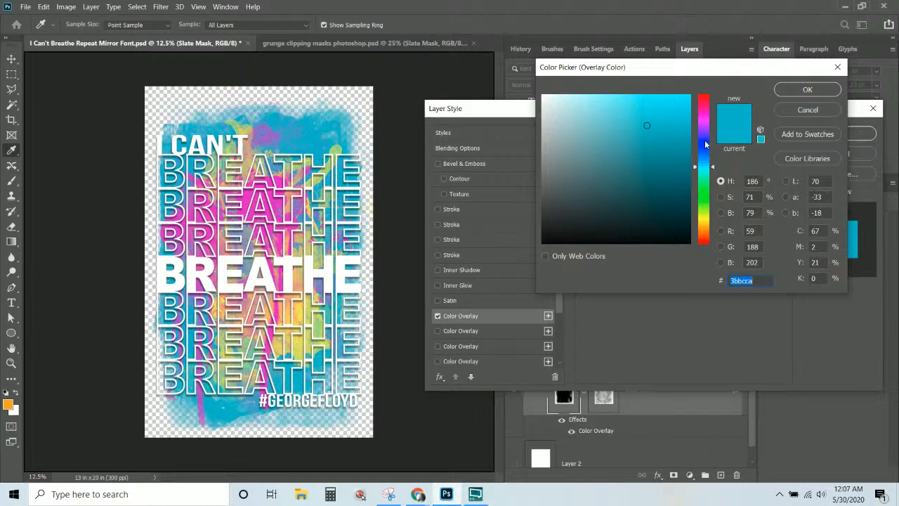
click(705, 228)
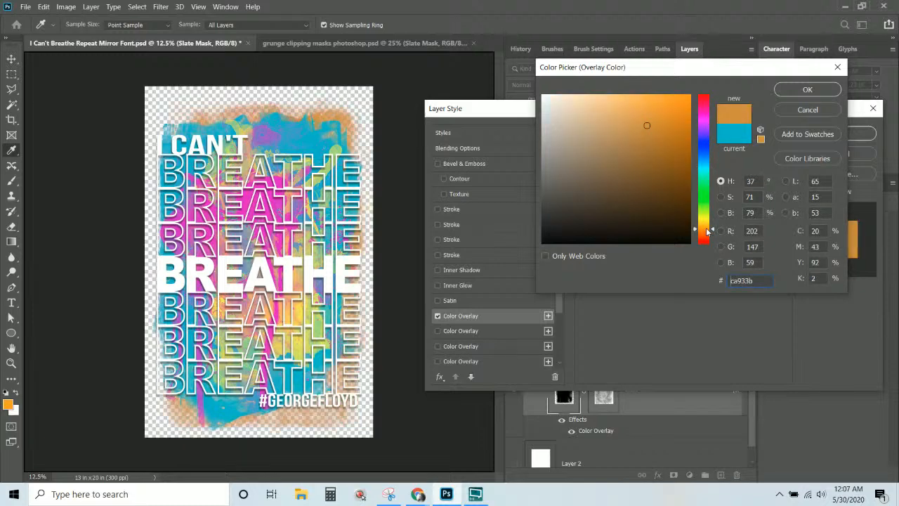
drag(671, 112, 673, 97)
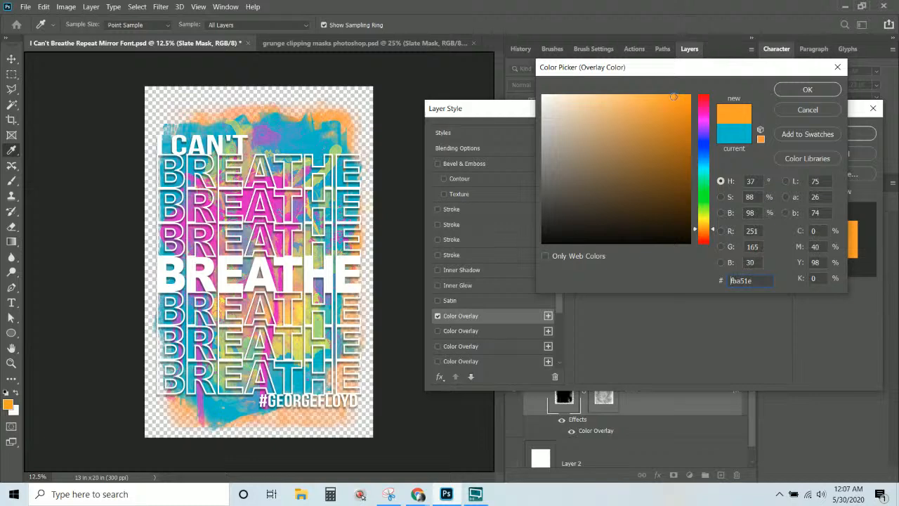
click(808, 89)
click(838, 134)
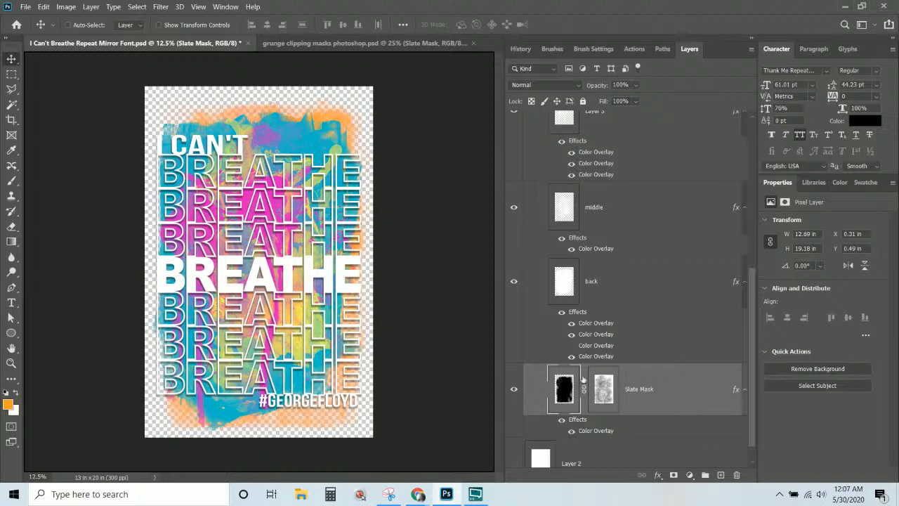
Step: Hide the back layer and show the white Layer 2 behind the design
click(513, 283)
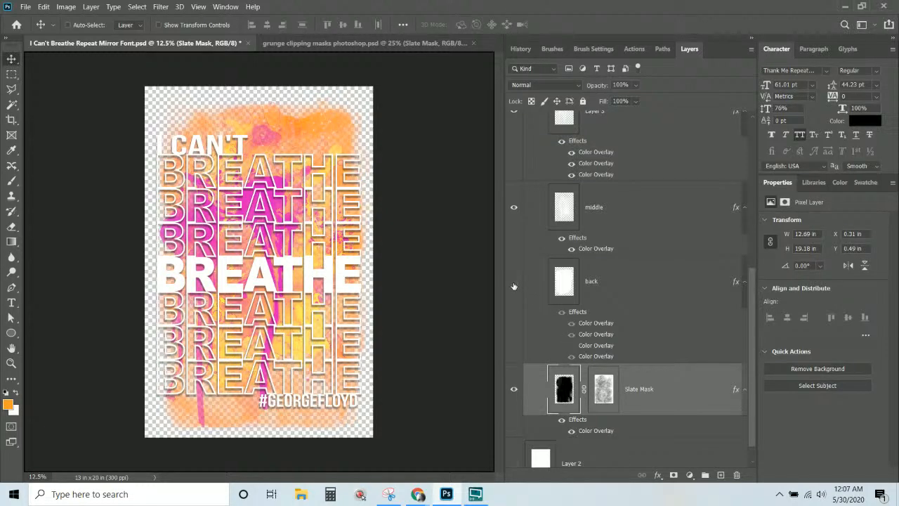
click(515, 464)
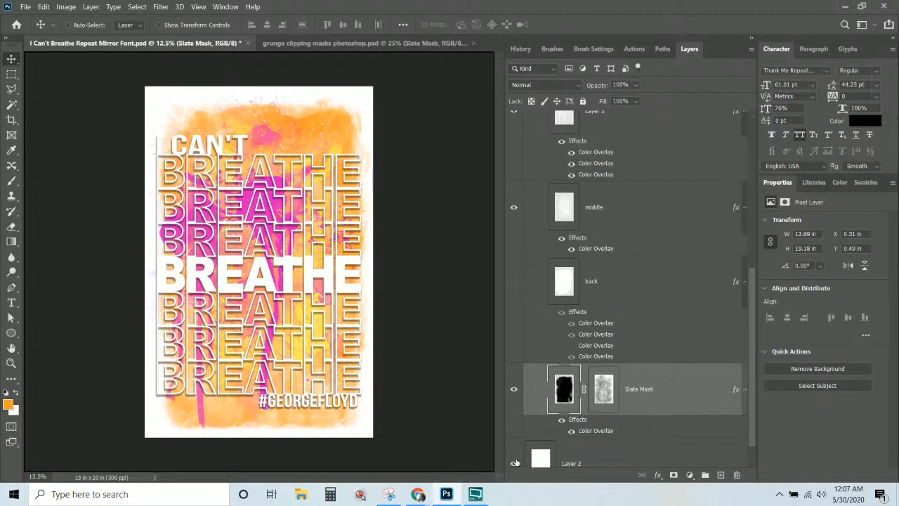
Step: Temporarily disable the layer mask on the Slate Mask layer to compare the orange background, and re-enable it
click(604, 390)
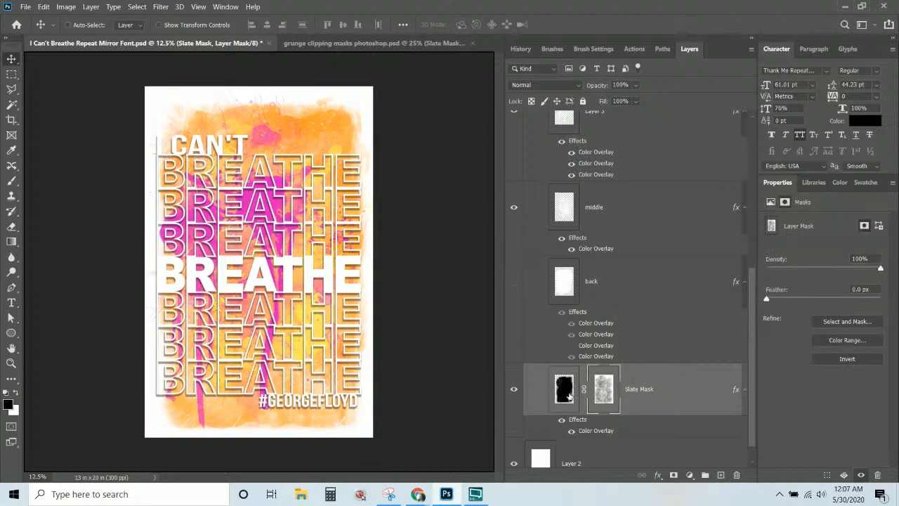
right_click(605, 394)
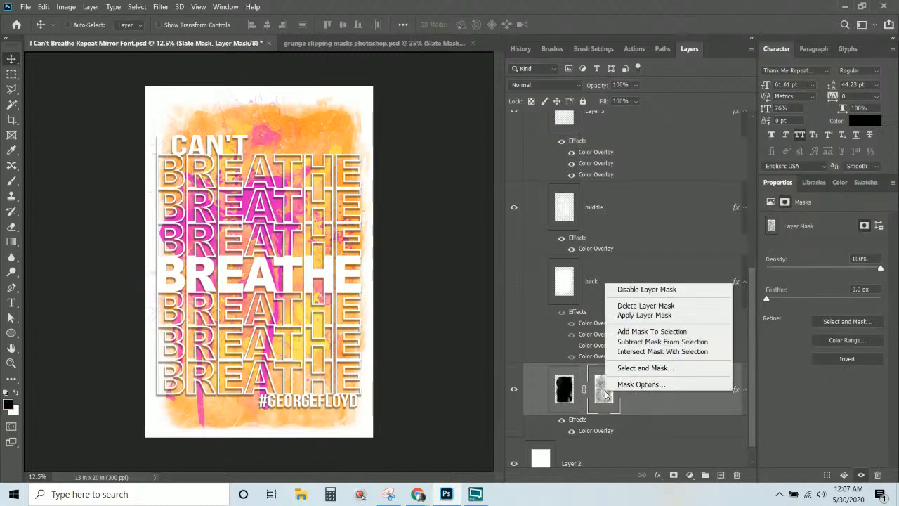
click(645, 289)
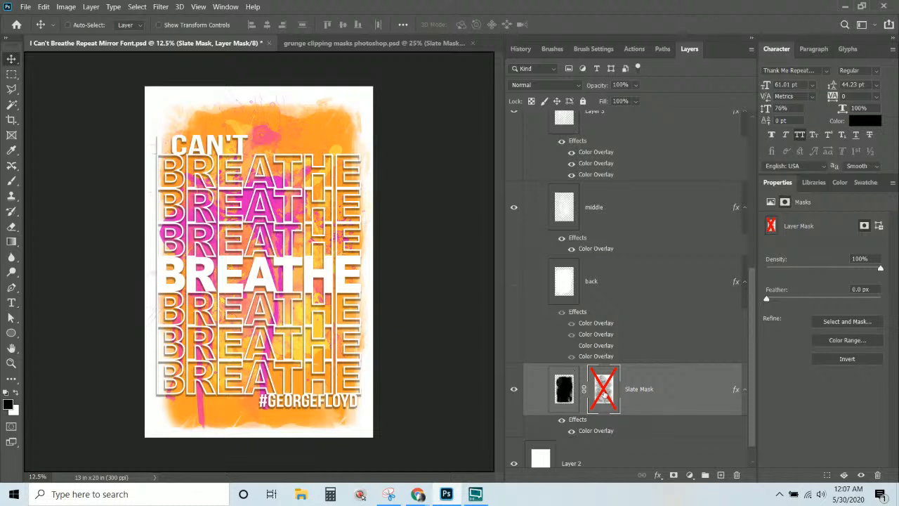
shift+click(604, 393)
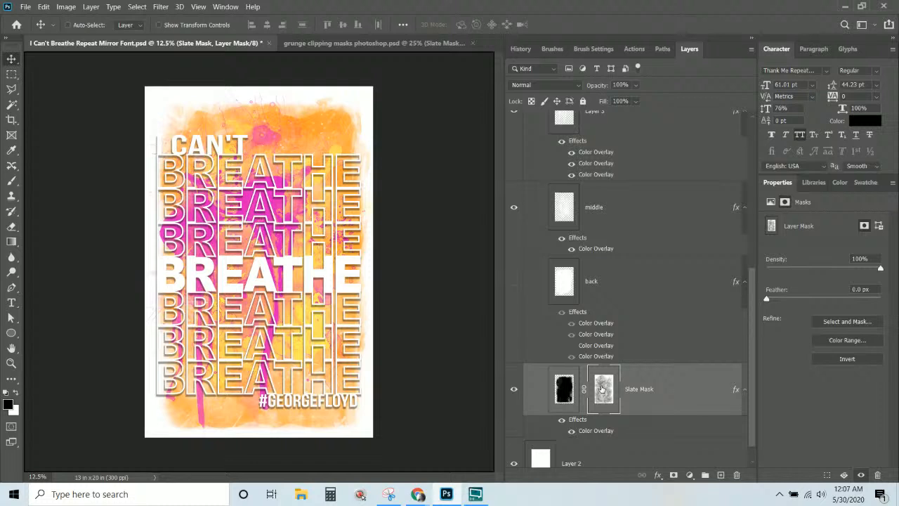
Step: Show the back layer again so its blue splash returns behind the text
click(513, 281)
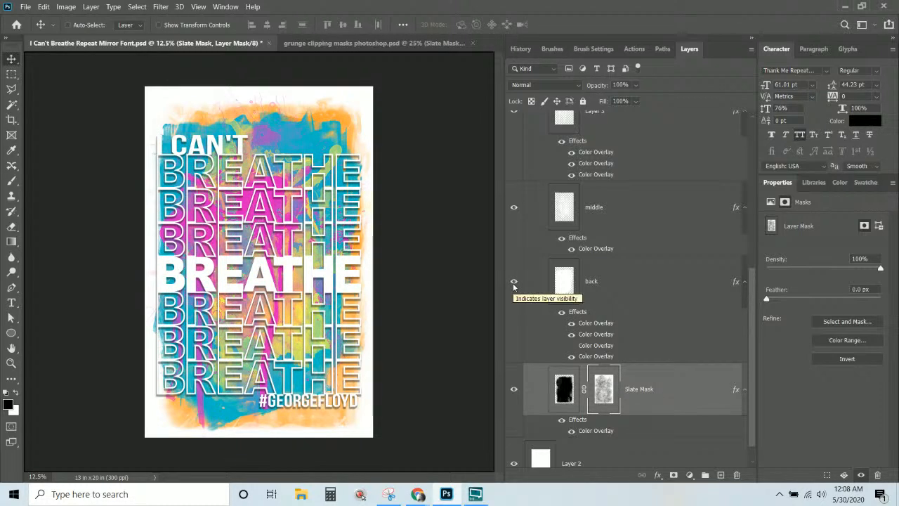
click(605, 291)
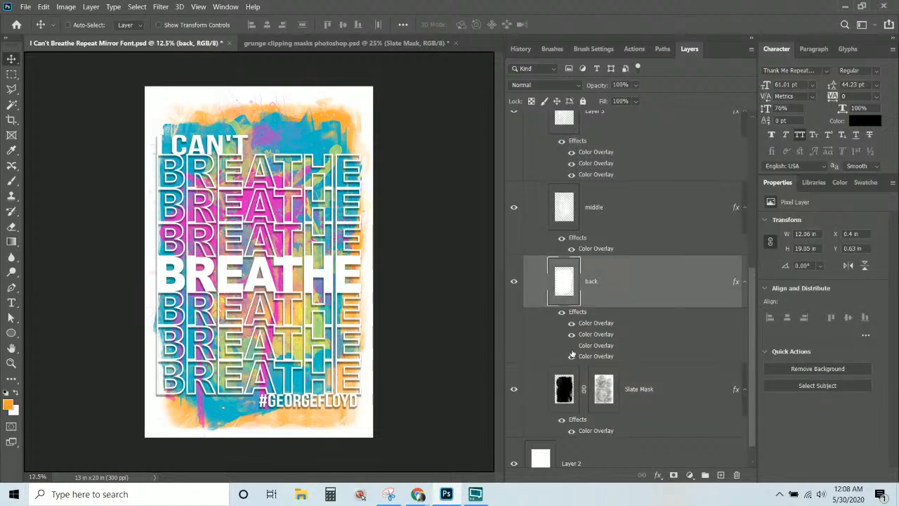
scroll(590, 312, up, 5)
scroll(640, 191, down, 5)
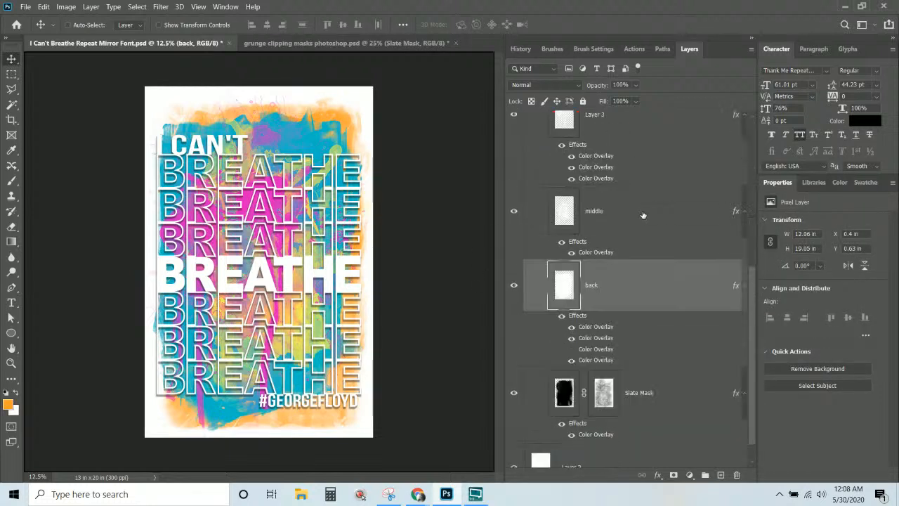
scroll(632, 240, up, 2)
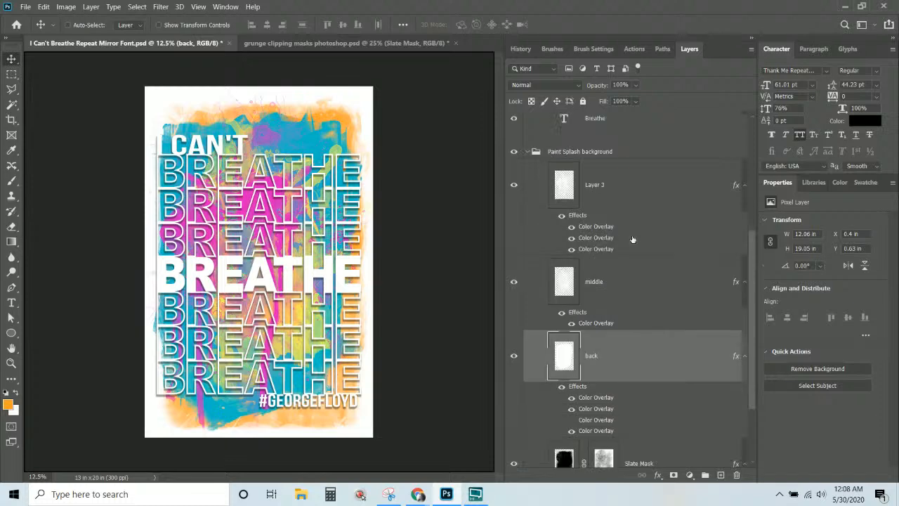
Step: Change the colour of Layer 3's topmost Color Overlay to soft pink e774b2
click(608, 190)
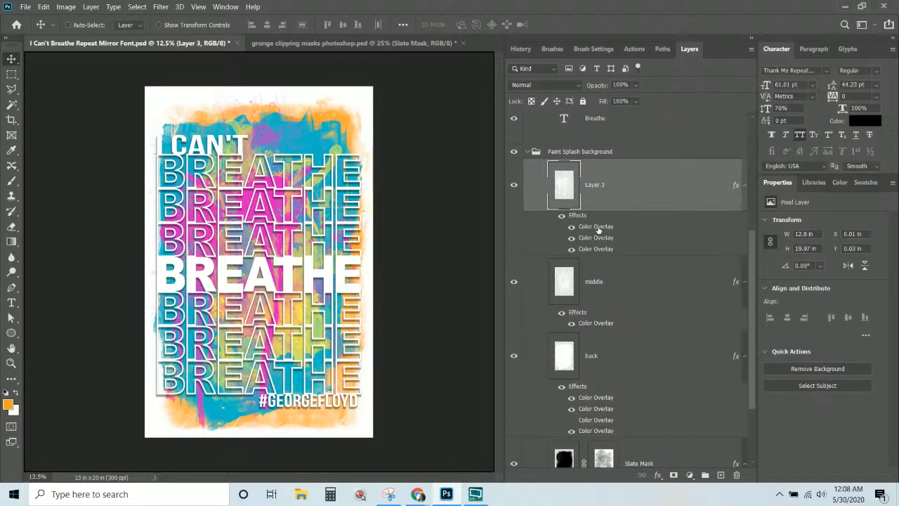
double_click(597, 226)
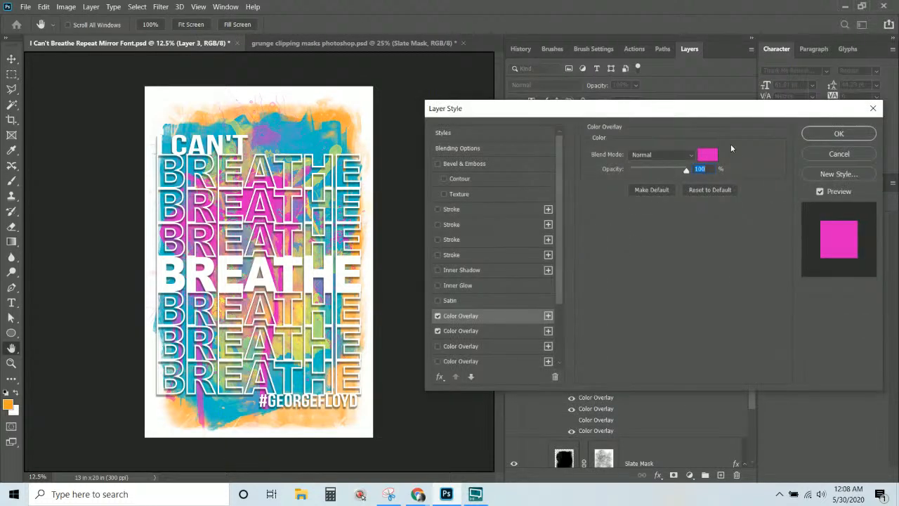
click(706, 153)
mouse_move(601, 139)
mouse_down()
mouse_move(596, 114)
mouse_move(594, 140)
mouse_move(615, 108)
mouse_up()
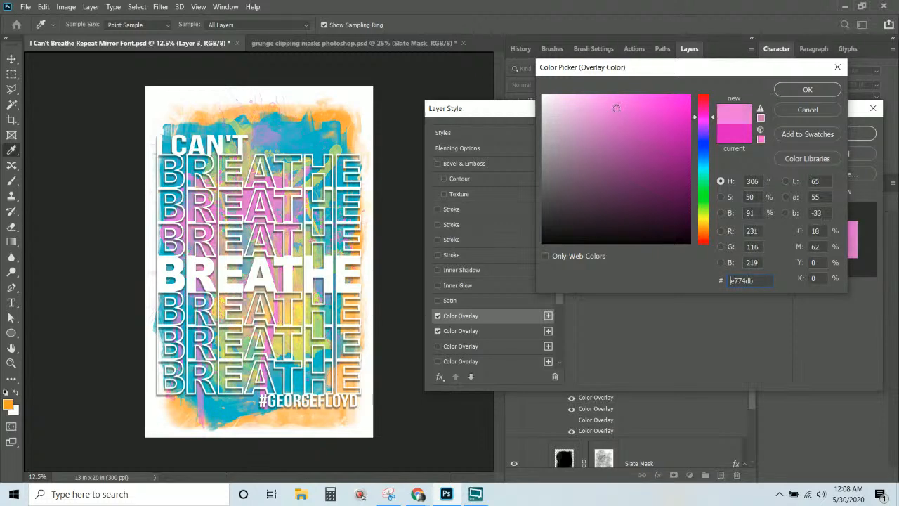
click(712, 117)
drag(712, 116, 712, 110)
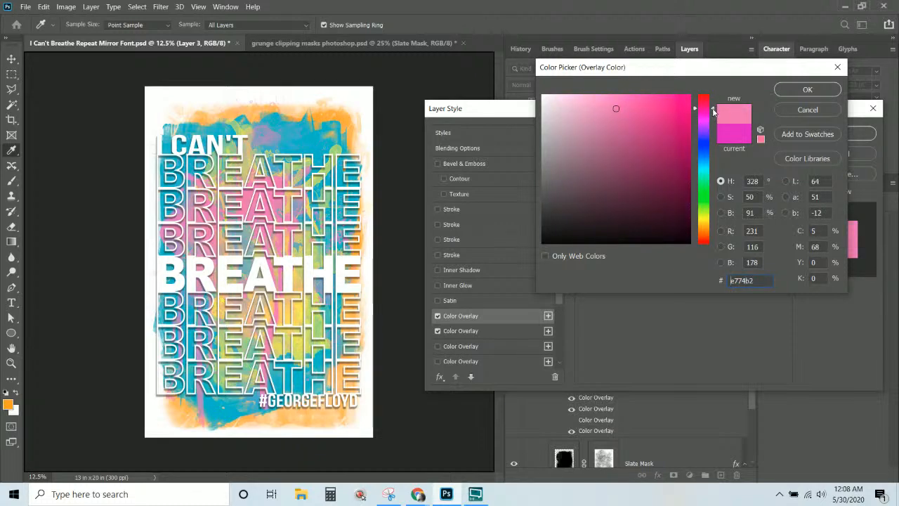
click(807, 90)
click(837, 134)
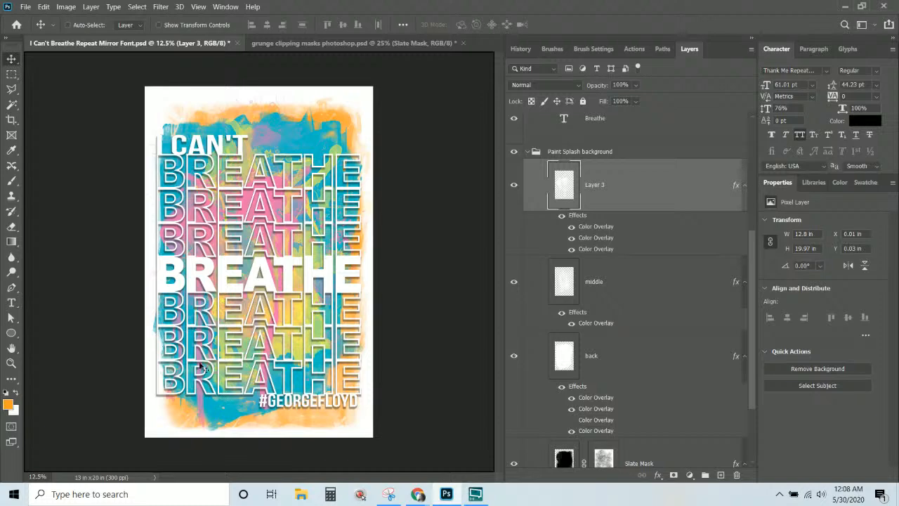
Step: Hide the white Layer 2 to leave the design on a transparent background
click(27, 7)
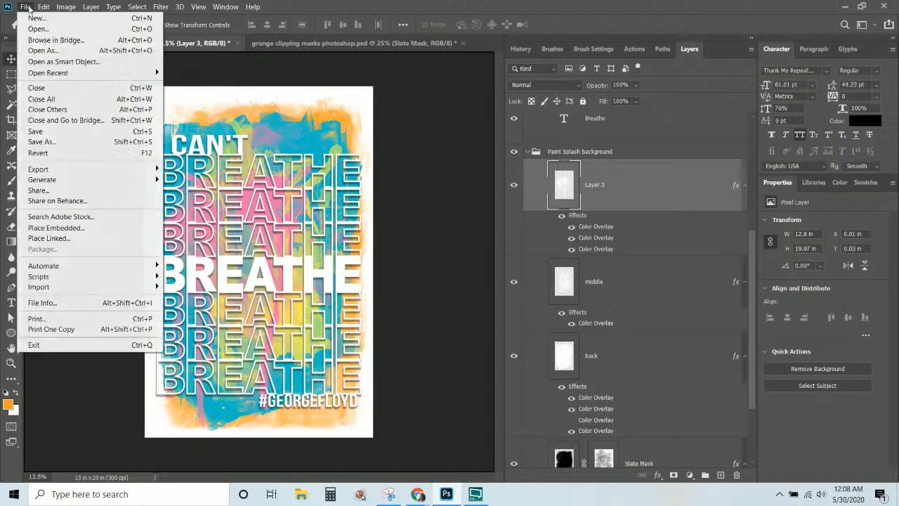
click(694, 352)
scroll(693, 358, down, 3)
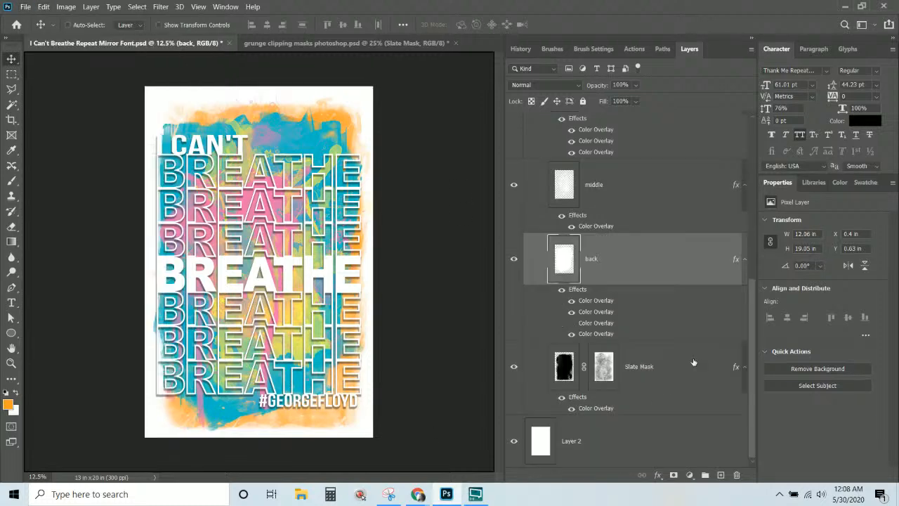
click(593, 451)
click(513, 441)
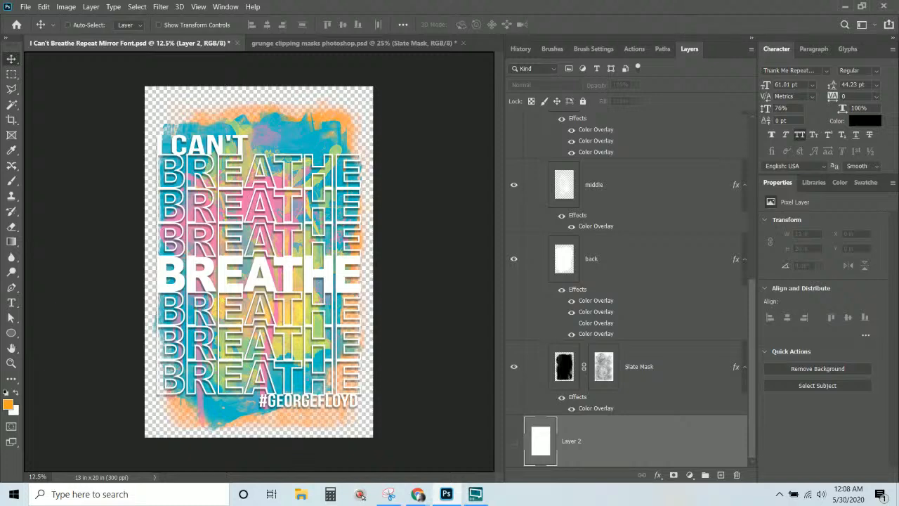
click(25, 7)
mouse_move(105, 169)
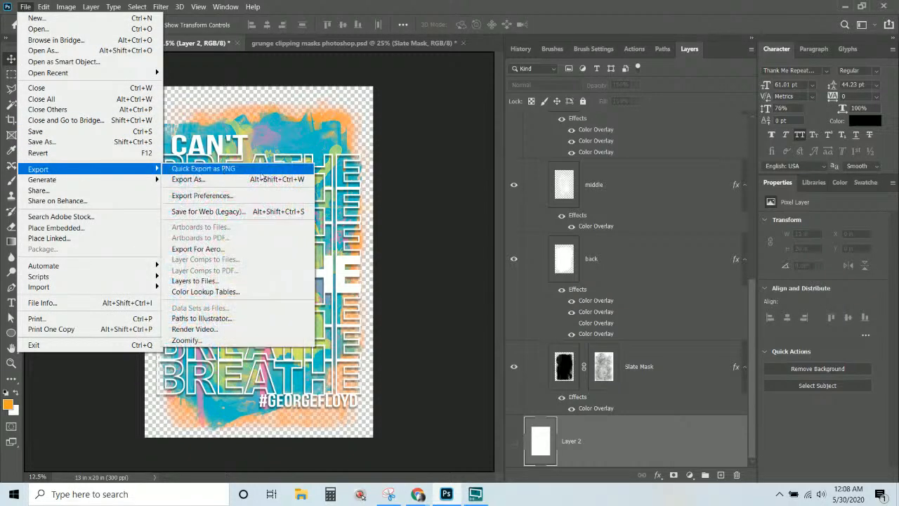
click(208, 211)
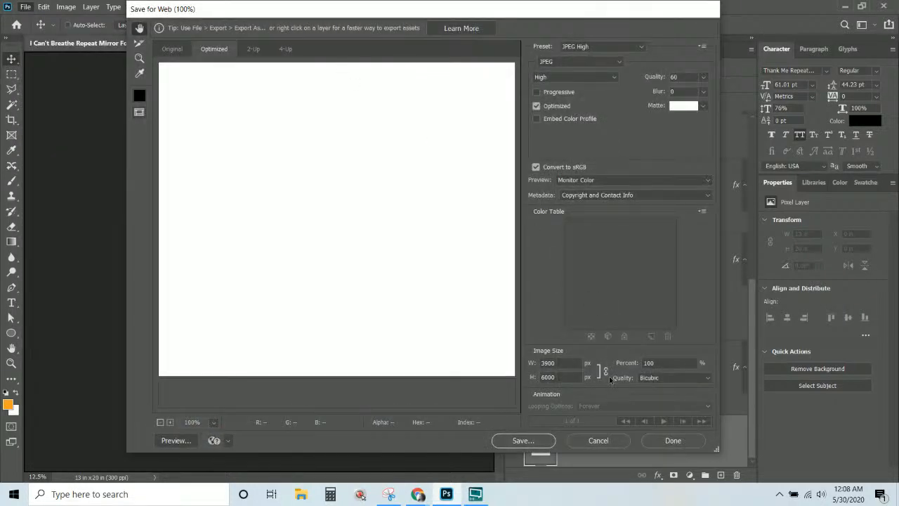
double_click(557, 379)
text(50)
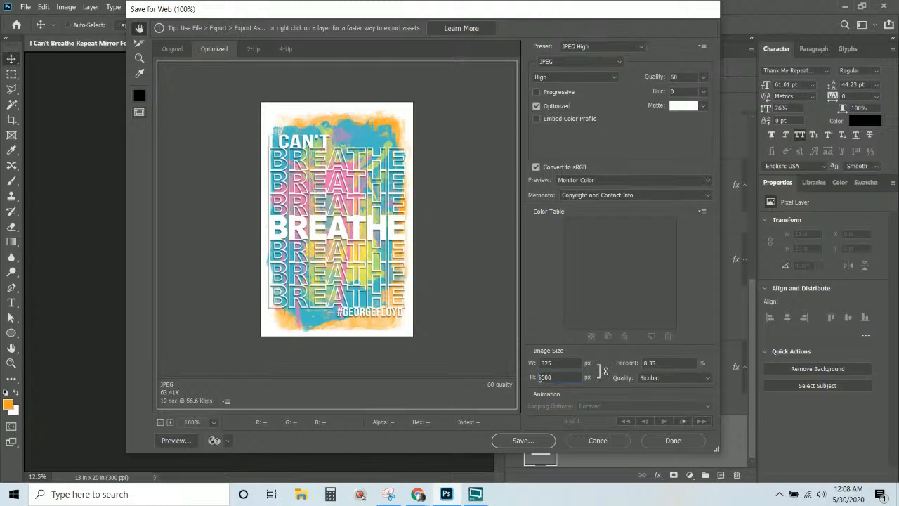
key(Return)
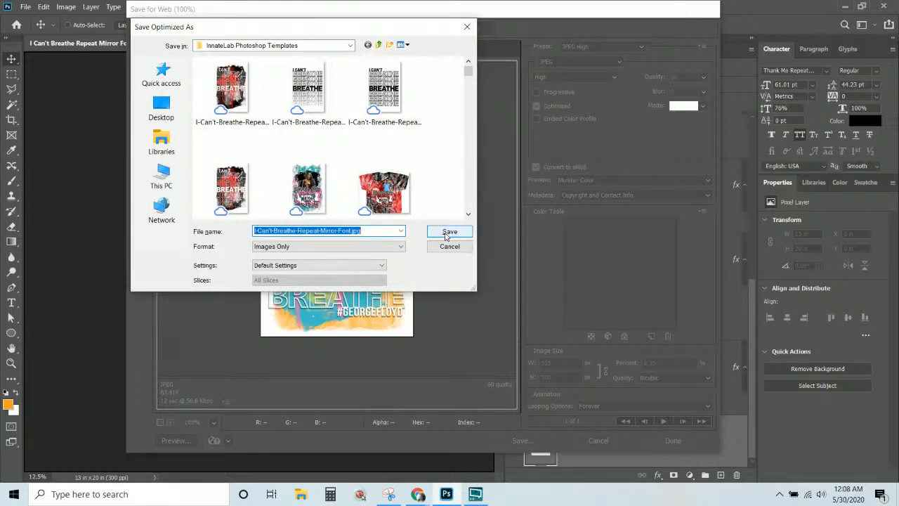
click(232, 90)
click(354, 230)
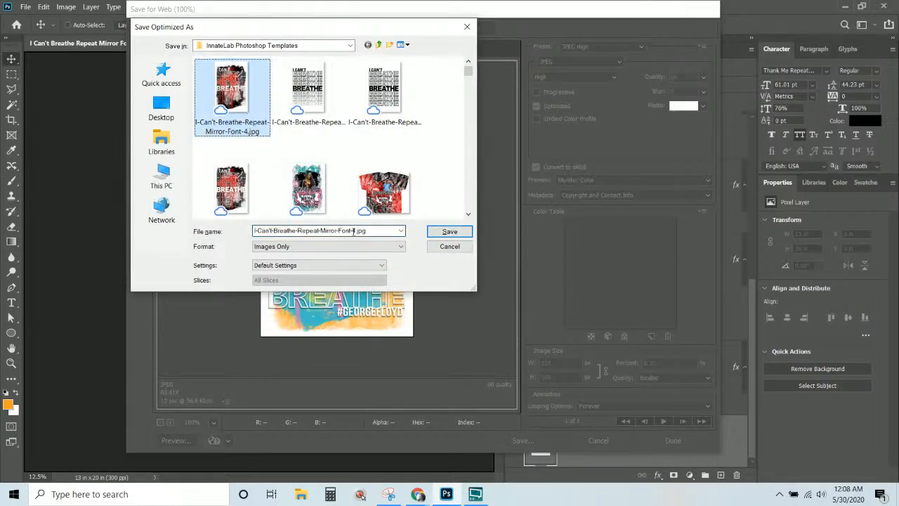
click(457, 247)
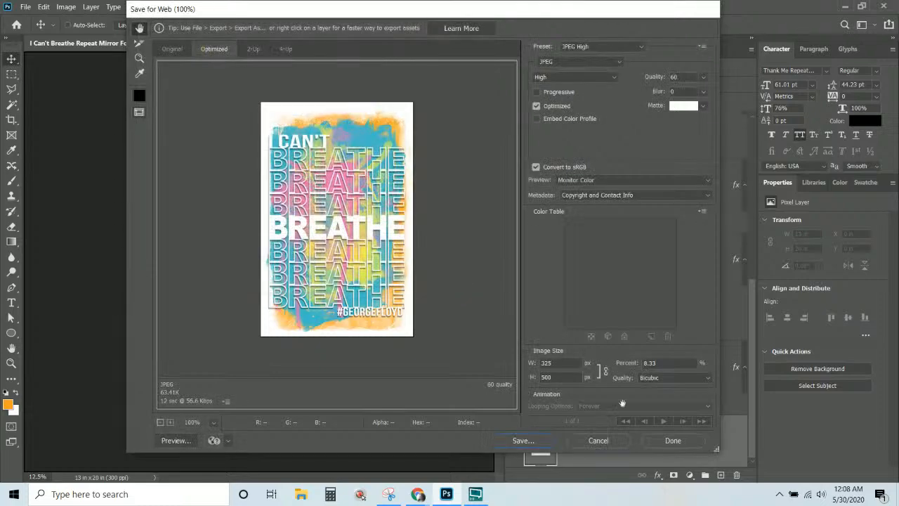
click(605, 442)
Step: Quick-export the design as a PNG named "I Can't Breathe Repeat Mirror Font-6.png" in the InnateLab Photoshop Templates folder
click(24, 6)
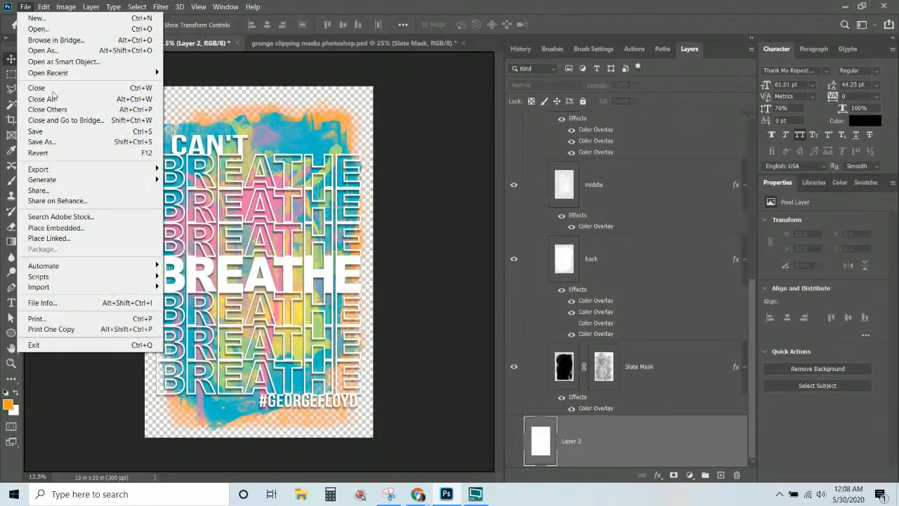
mouse_move(72, 169)
click(204, 167)
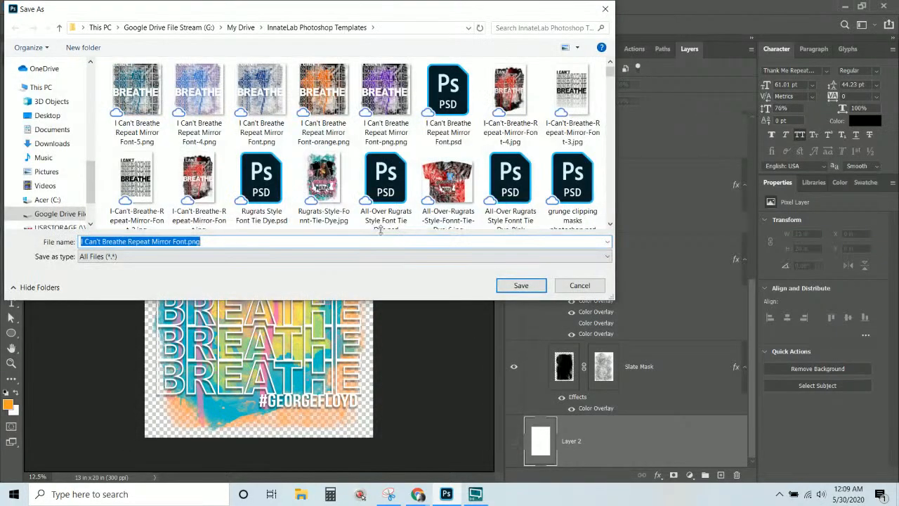
click(136, 95)
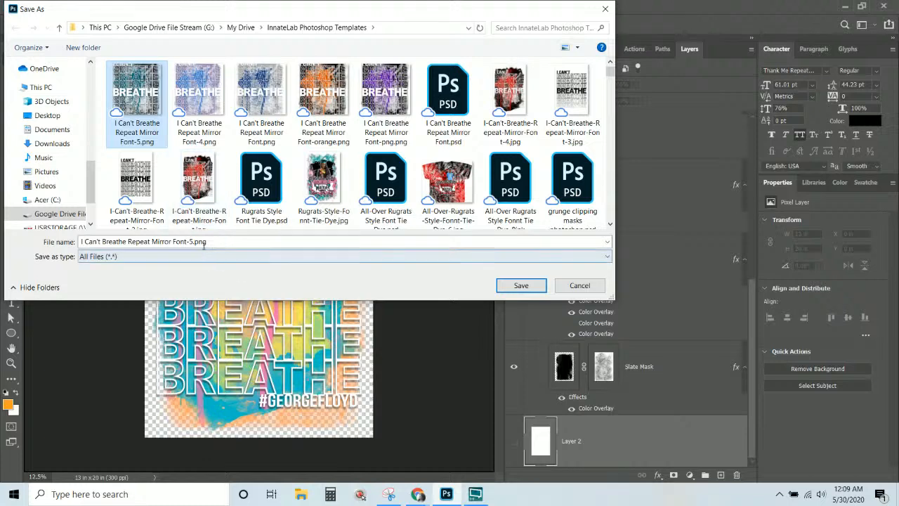
drag(206, 241, 188, 241)
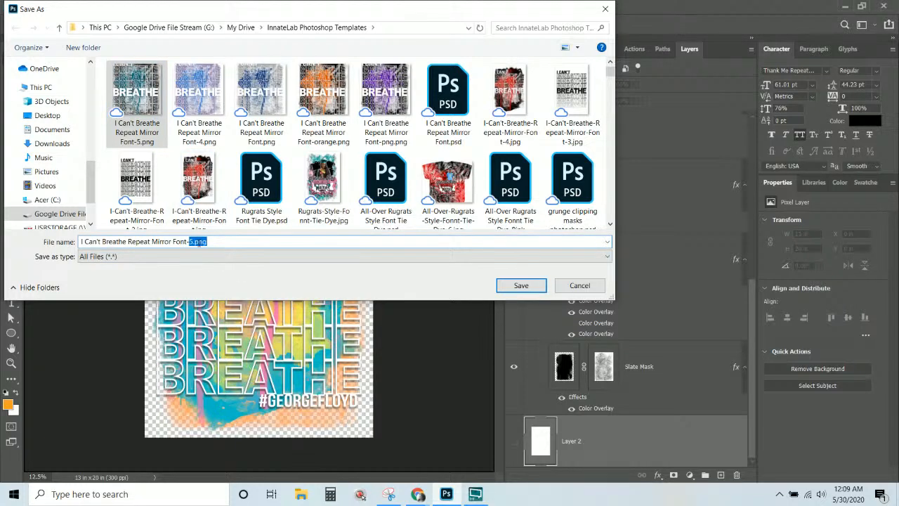
text(6.png)
key(Return)
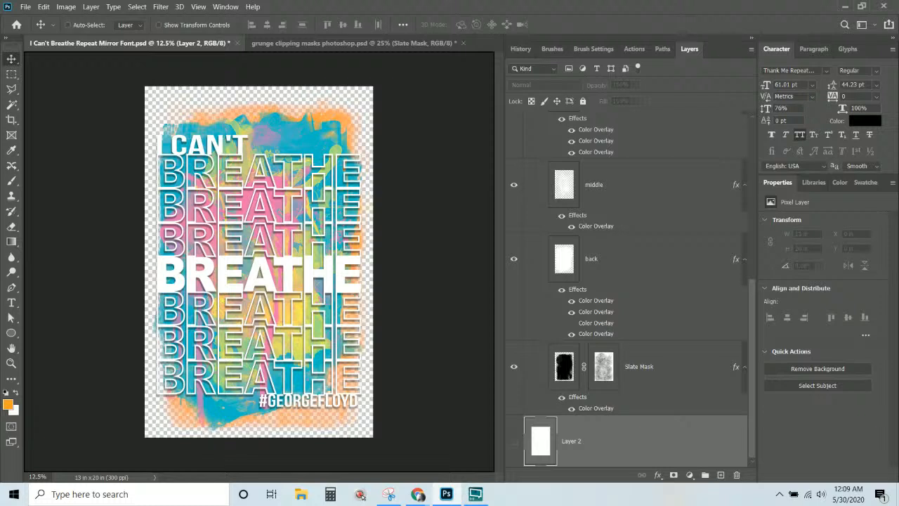
Step: Duplicate the Breathe text layer and hide the original Breathe layer
scroll(573, 344, up, 3)
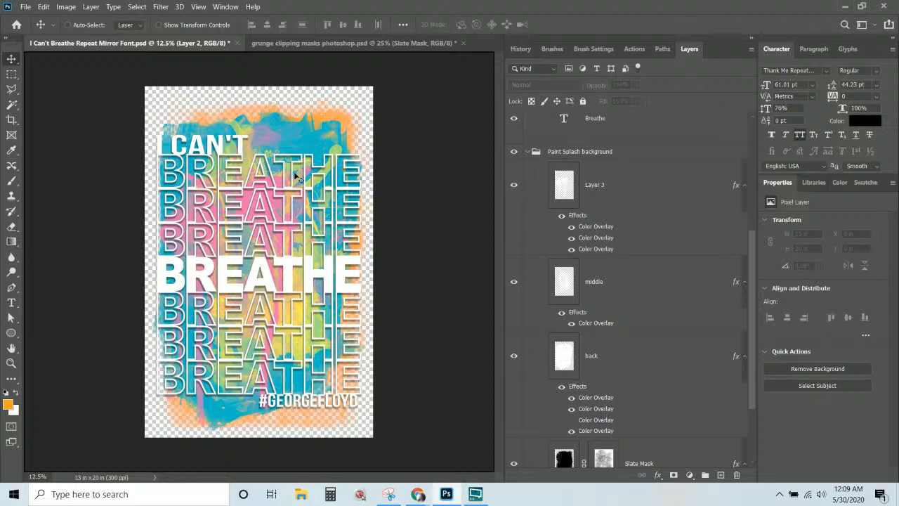
scroll(625, 211, up, 5)
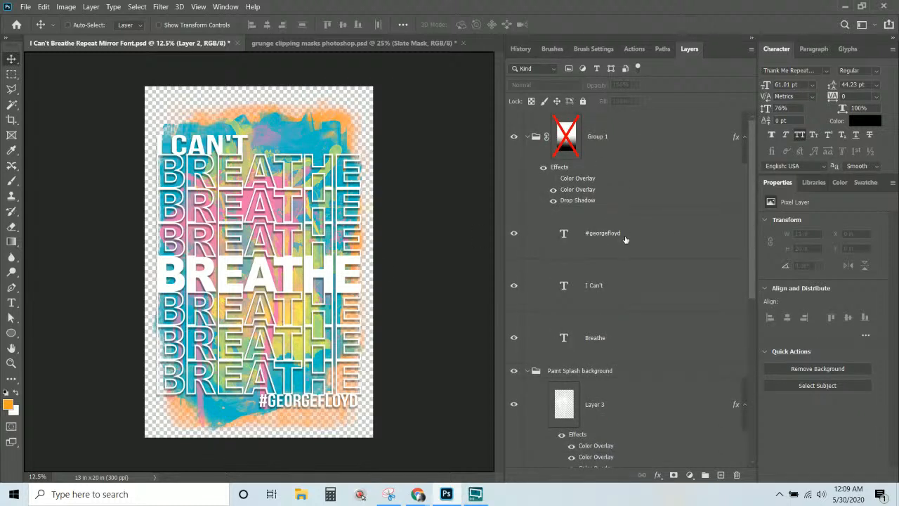
click(632, 307)
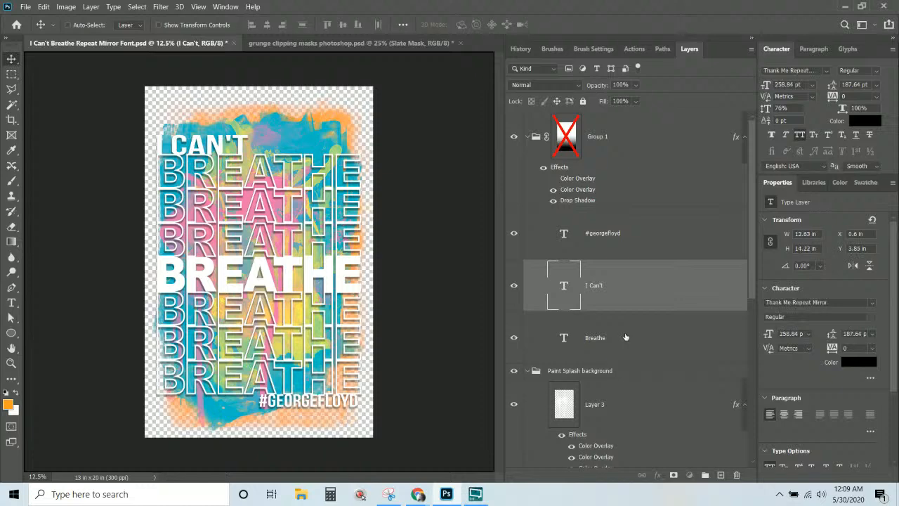
click(626, 337)
right_click(625, 337)
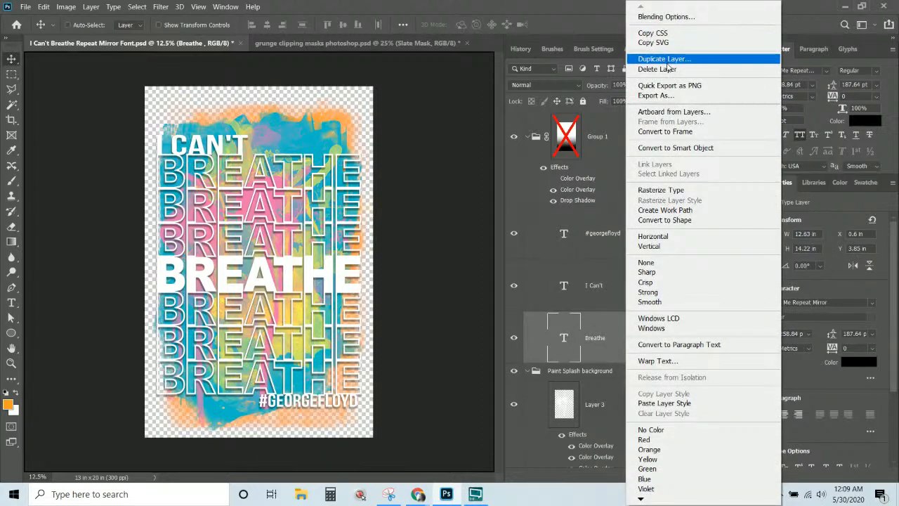
click(667, 61)
key(Return)
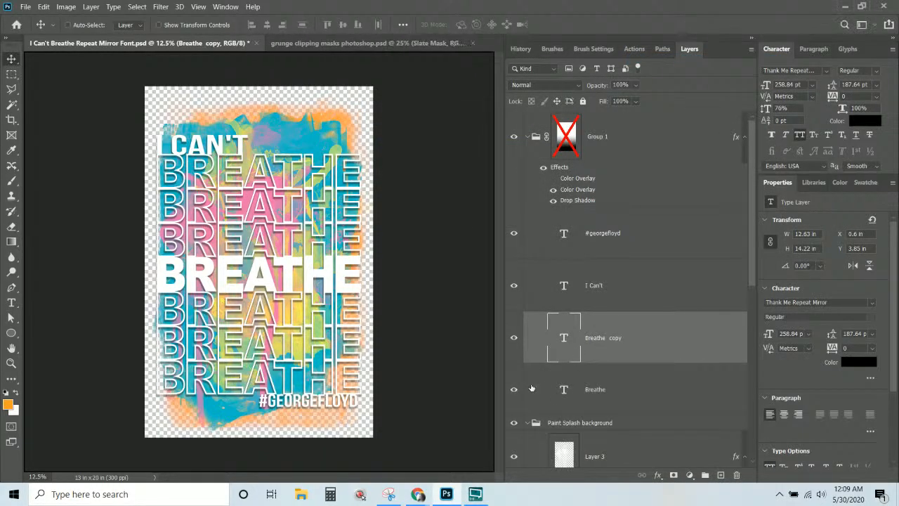
Step: Set the font of the duplicated Breathe text layer to Thank Me Repeat Mirror Split Regular
click(812, 70)
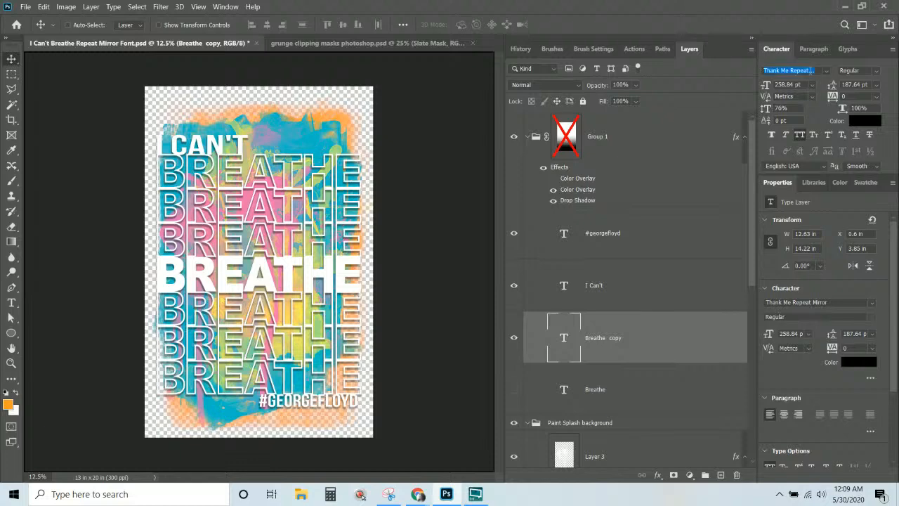
text(thak)
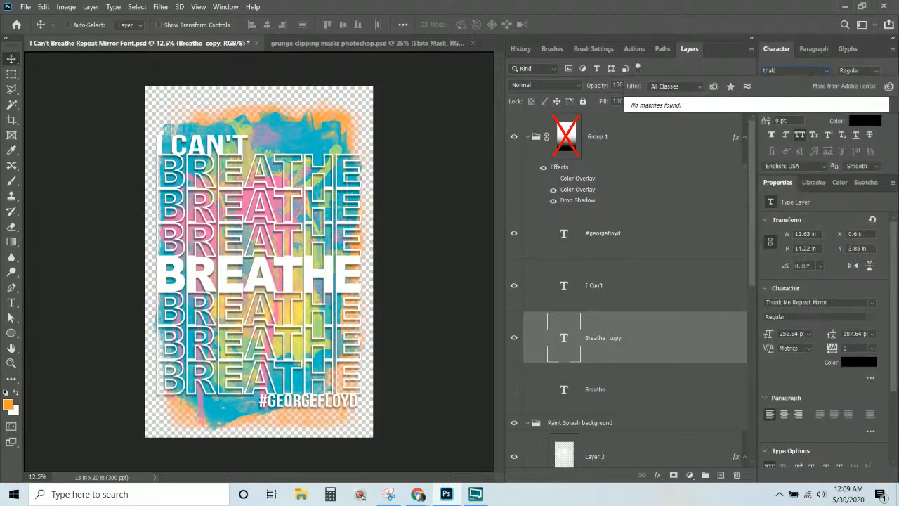
key(BackSpace)
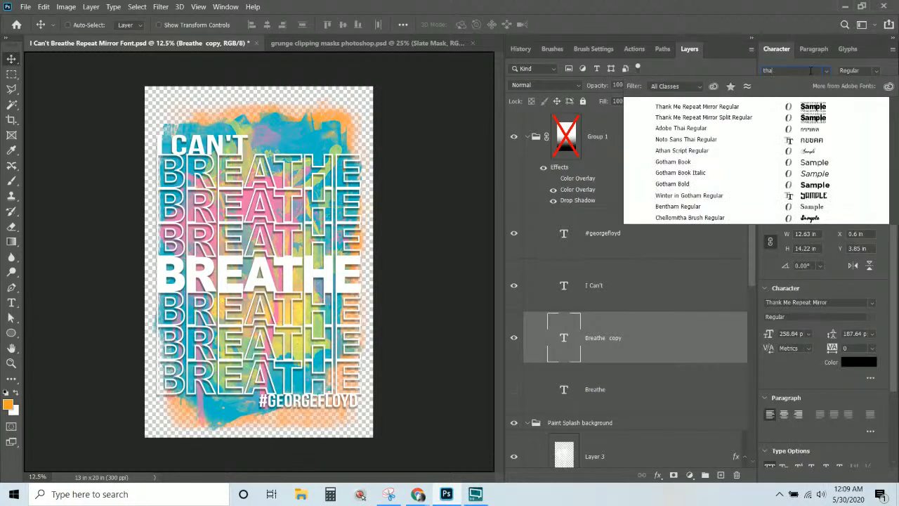
text(n)
key(Down)
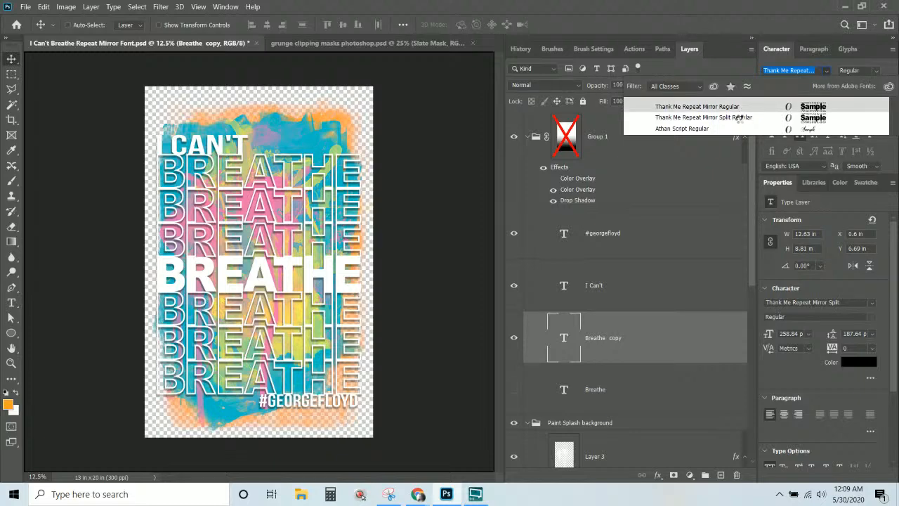
click(739, 118)
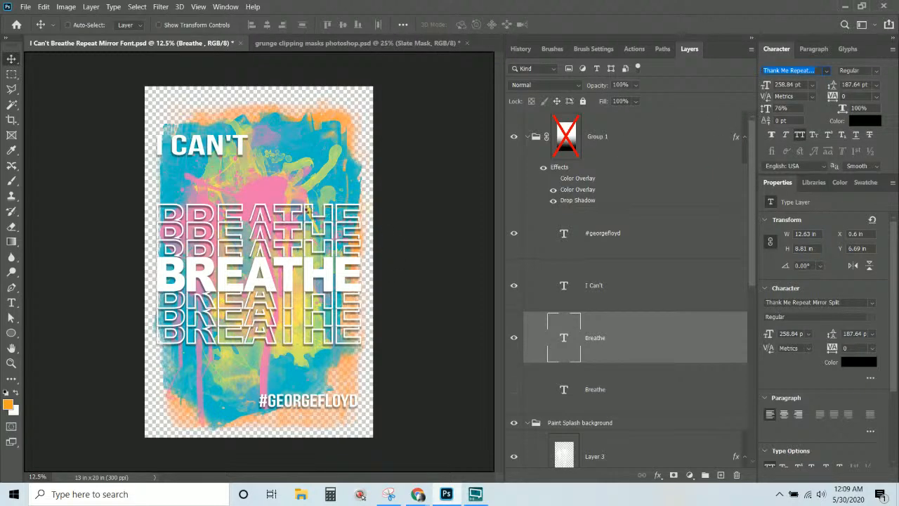
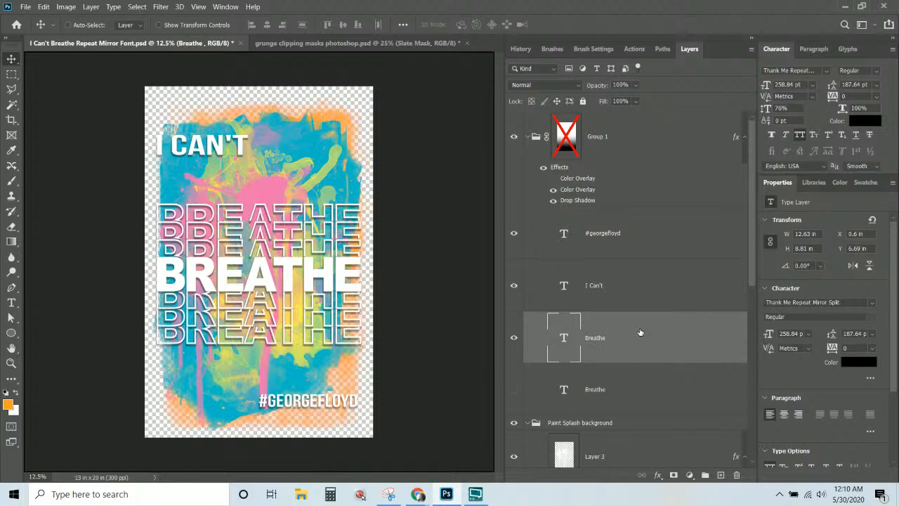
Step: Delete the duplicated split-font Breathe layer and show the original Breathe layer again
key(Delete)
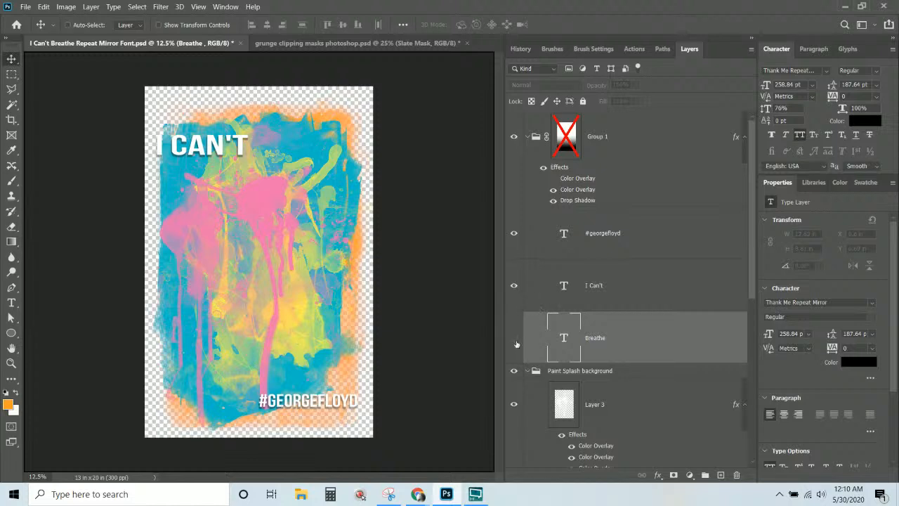
click(515, 341)
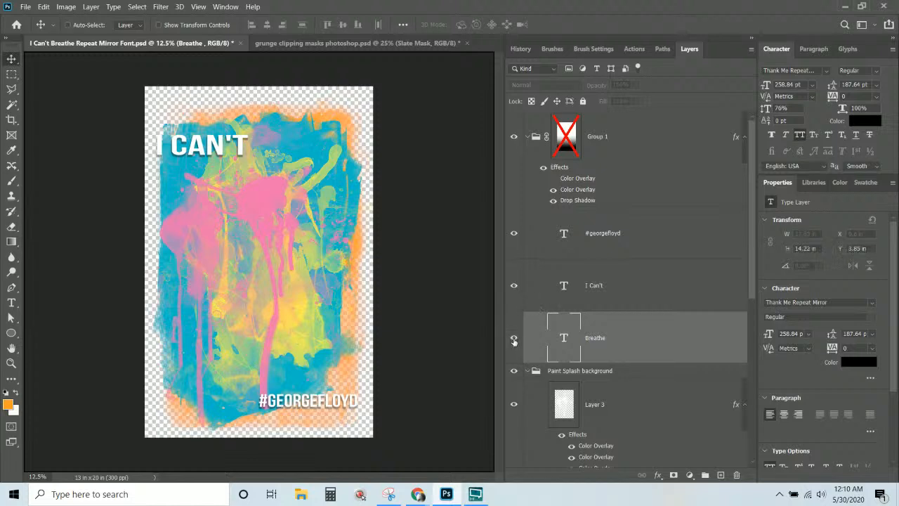
Step: Enable Group 1's layer mask and hide the group's white Color Overlay and Drop Shadow effects
shift+click(566, 139)
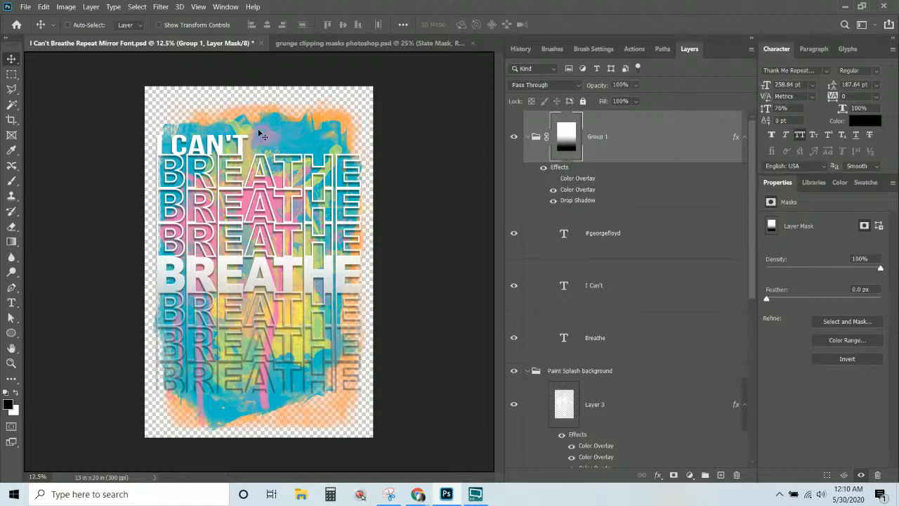
click(553, 191)
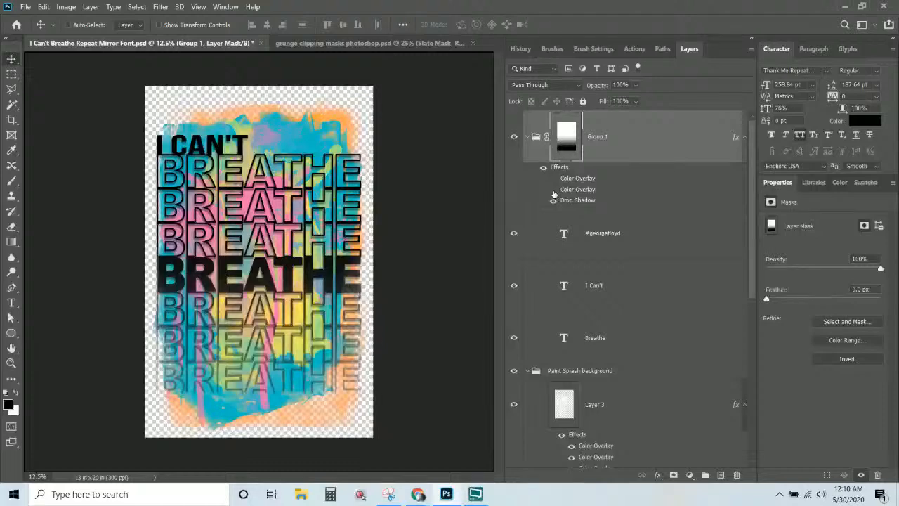
click(554, 201)
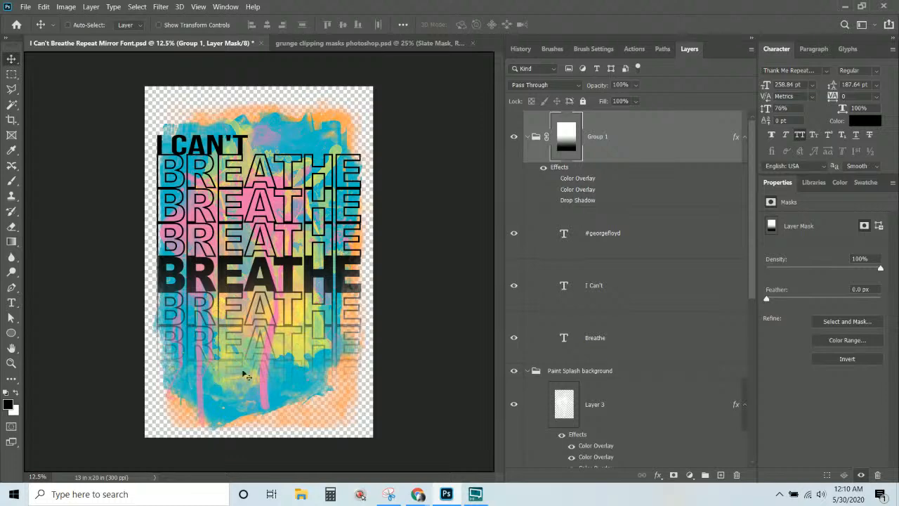
Step: Add a Gradient Overlay to Group 1 with the Normal blend mode, leaving its Color Overlays turned off
click(660, 146)
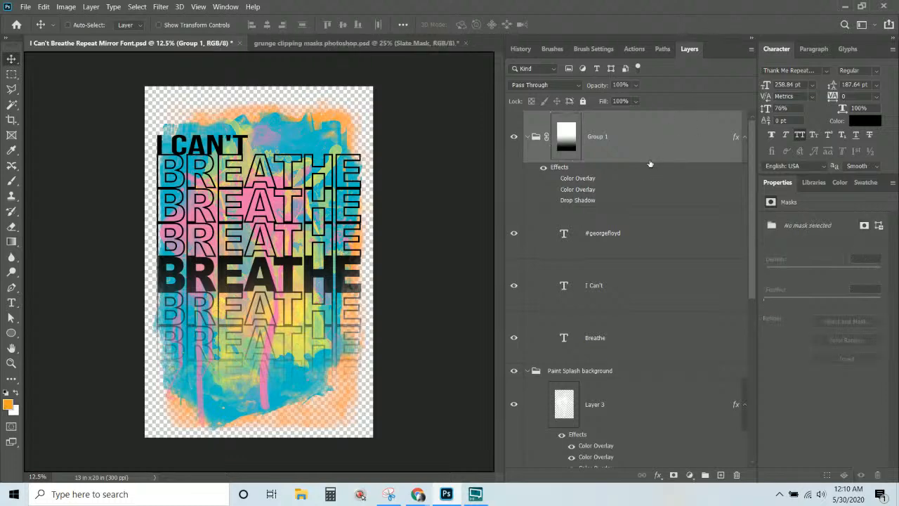
click(553, 178)
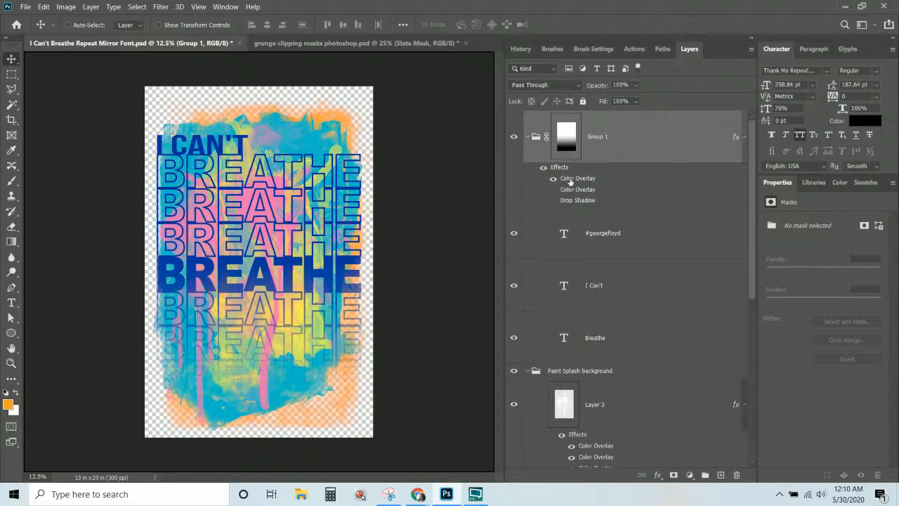
double_click(570, 180)
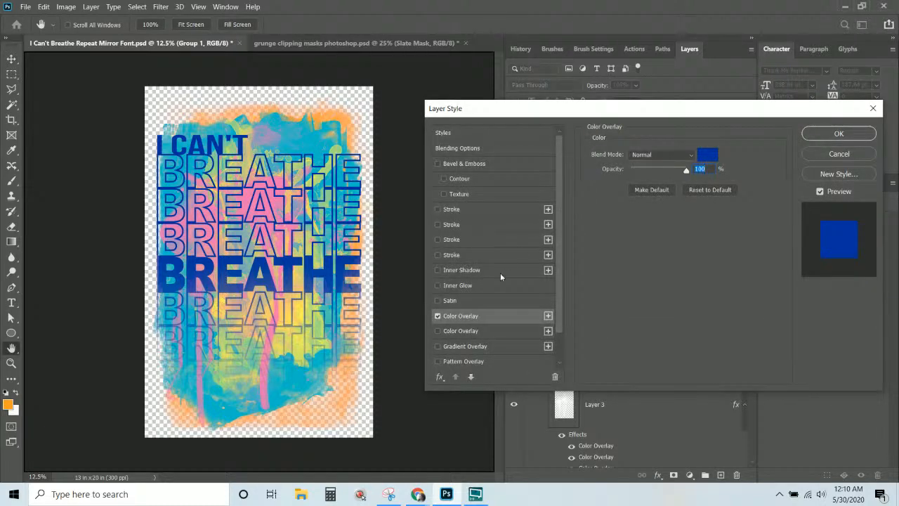
click(438, 346)
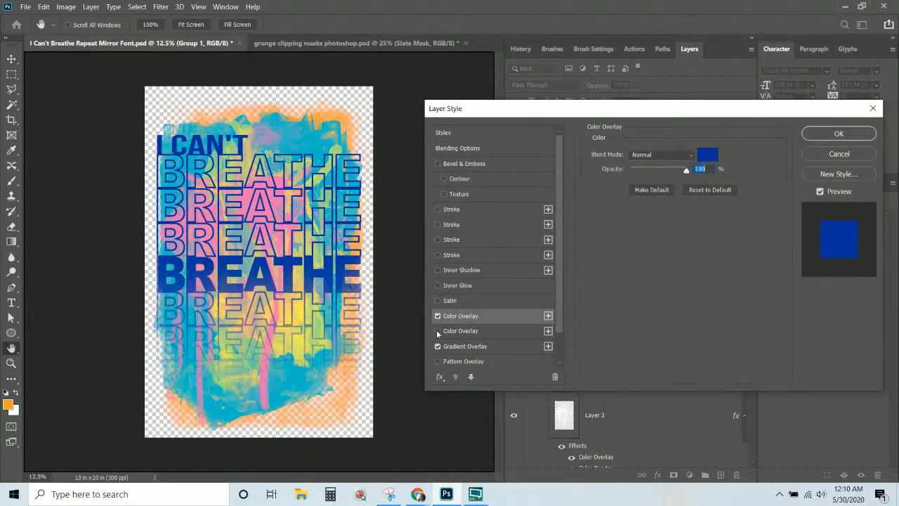
click(437, 316)
click(464, 345)
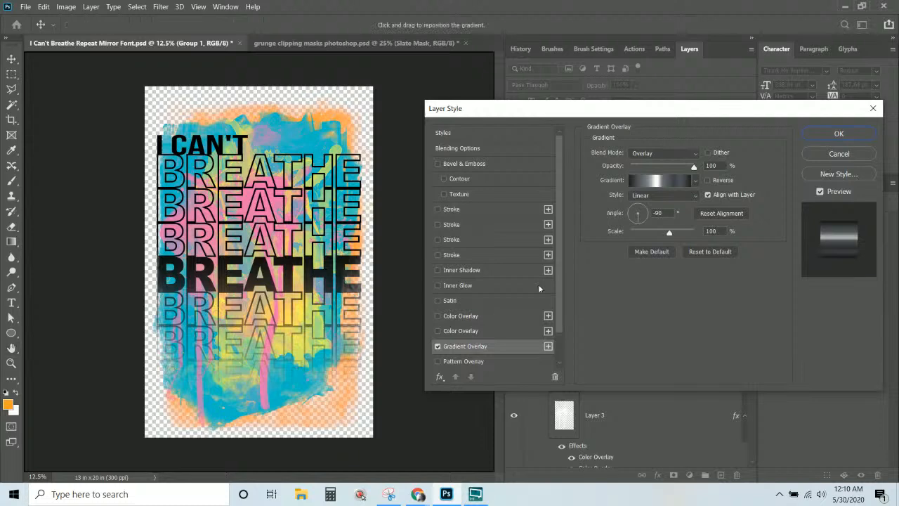
click(655, 153)
click(654, 163)
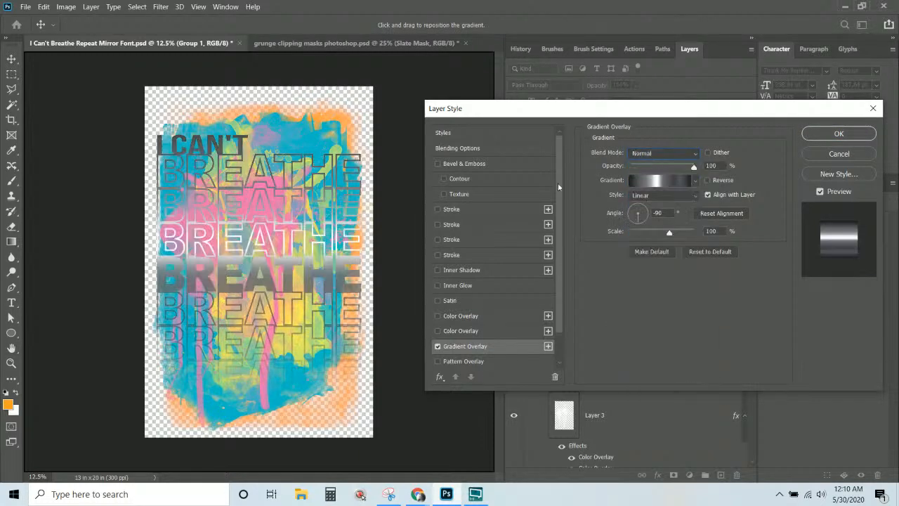
Step: Choose the purple, teal, mint and peach gradient preset for Group 1's Gradient Overlay and apply the layer style
click(639, 182)
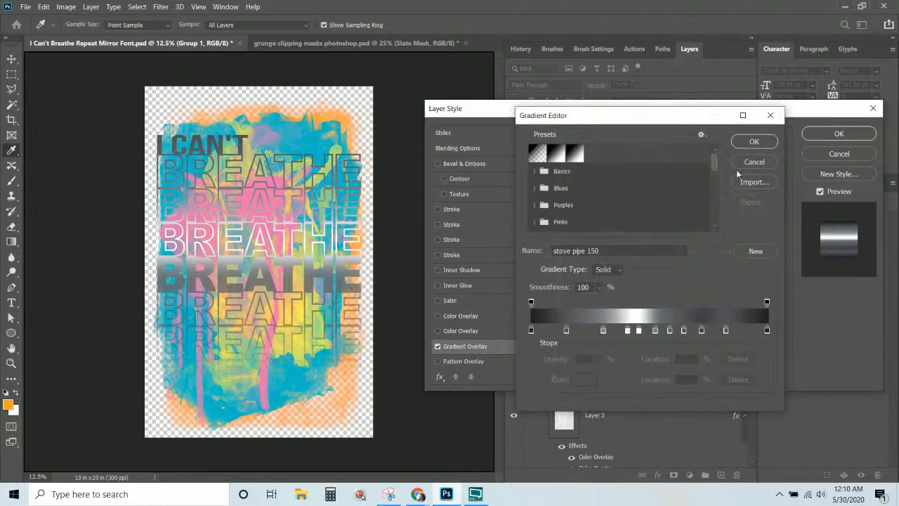
drag(716, 165, 722, 225)
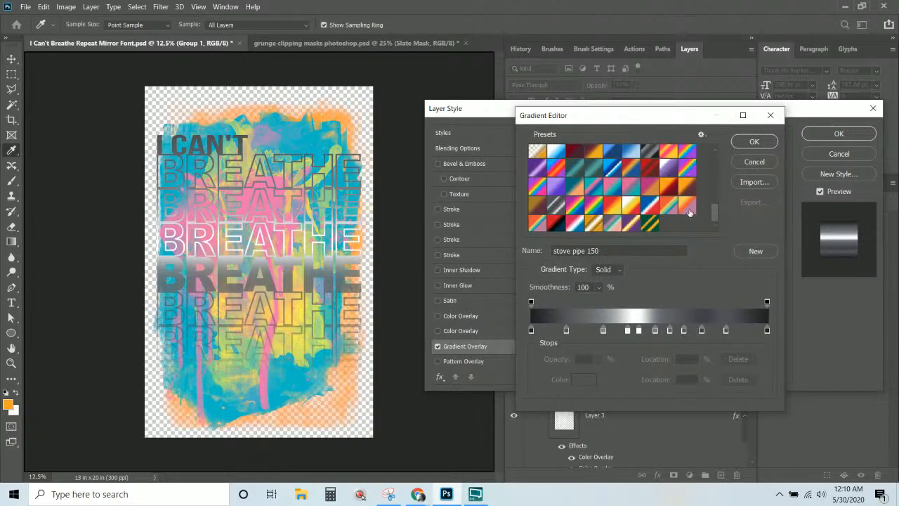
click(555, 223)
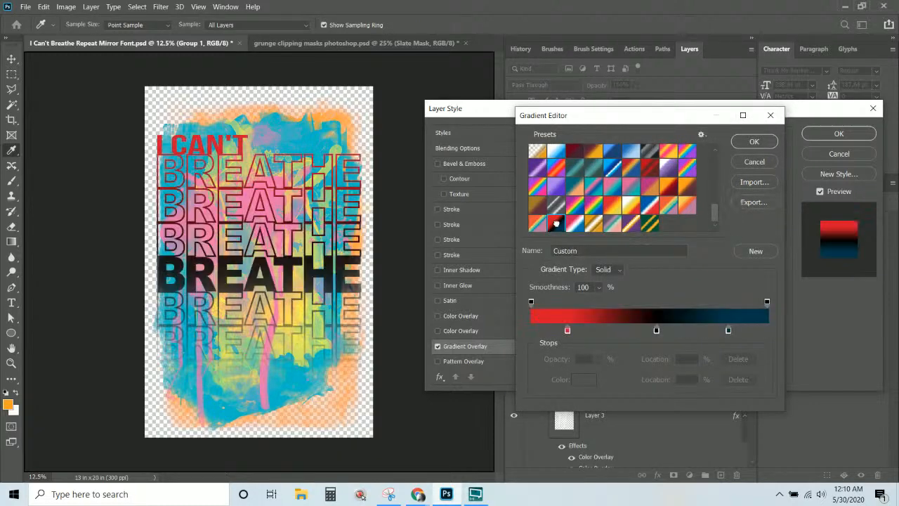
click(593, 223)
click(612, 224)
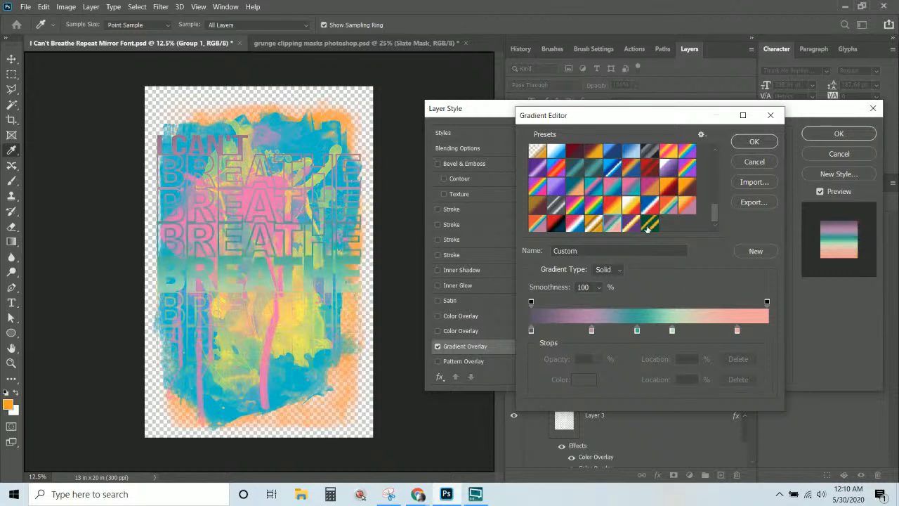
click(753, 143)
click(837, 133)
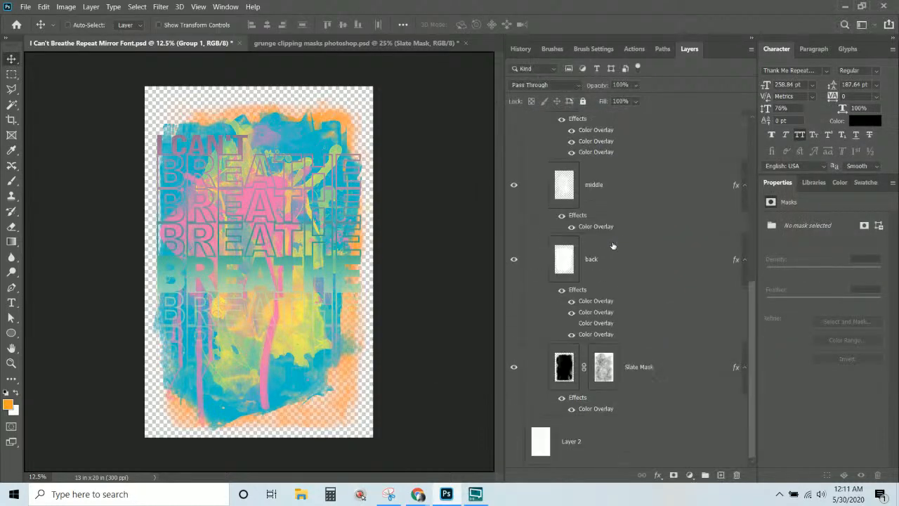
Step: Hide the Paint Splash background group and show the white Layer 2 behind the gradient text
scroll(601, 251, up, 3)
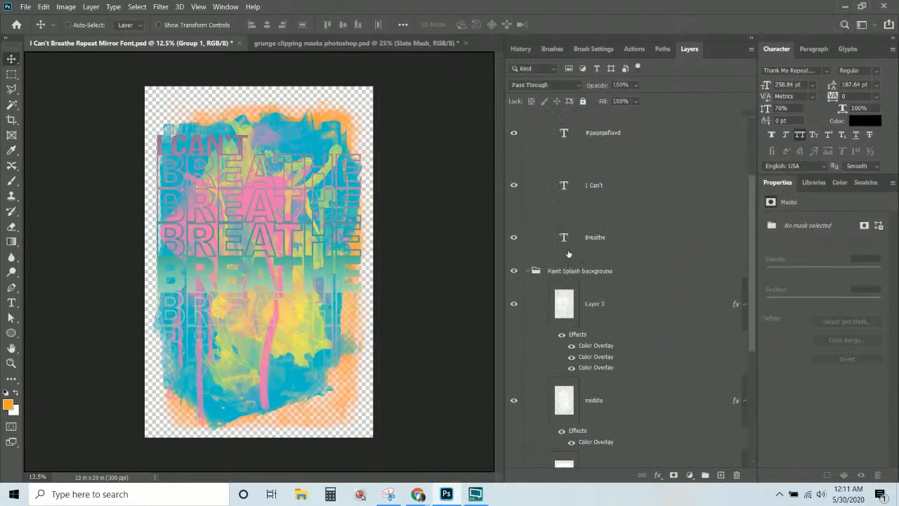
click(515, 271)
scroll(594, 315, down, 3)
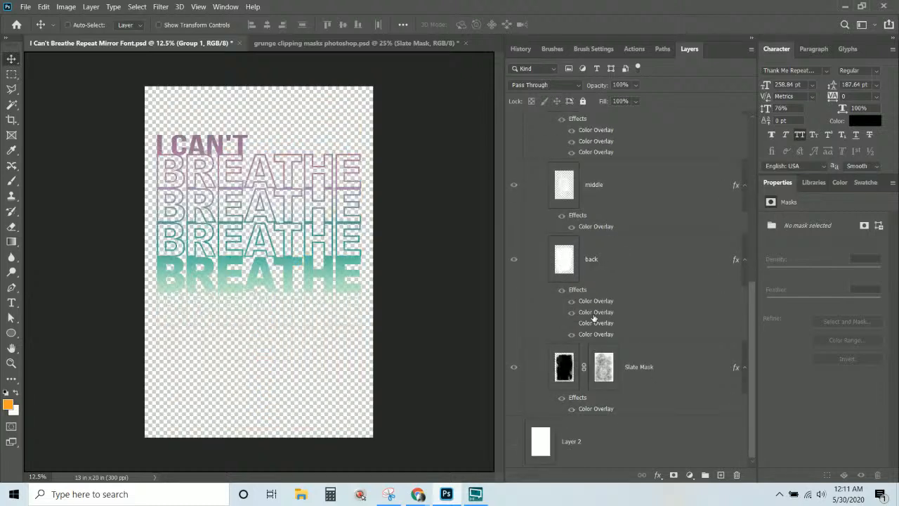
click(513, 442)
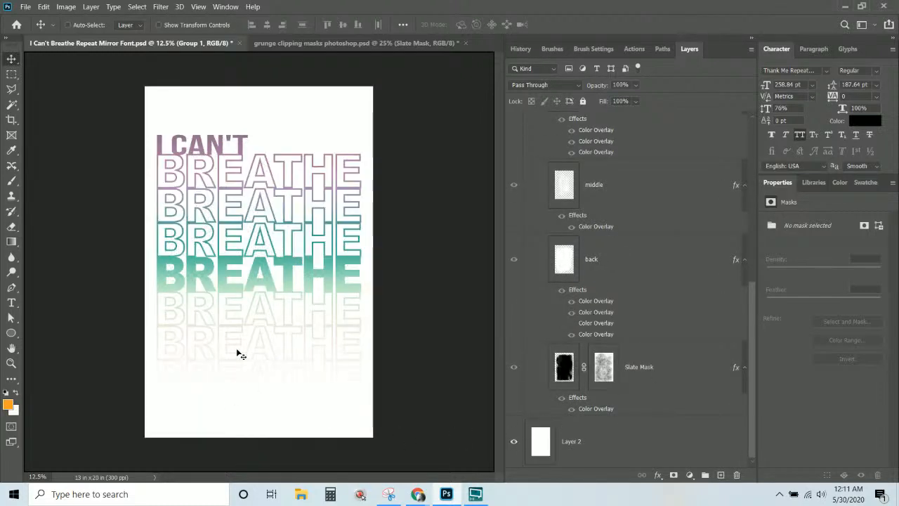
Step: Disable Group 1's layer mask to remove the fade from the lower text lines
scroll(618, 309, up, 5)
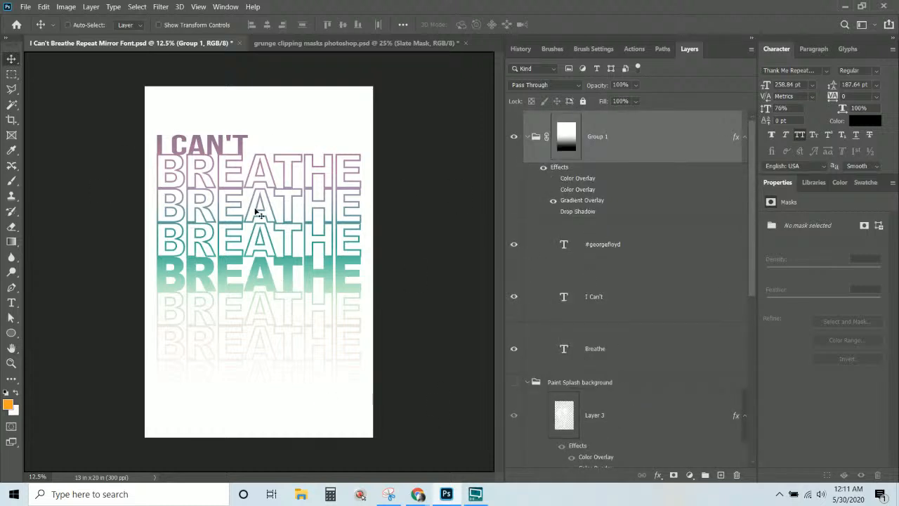
click(569, 140)
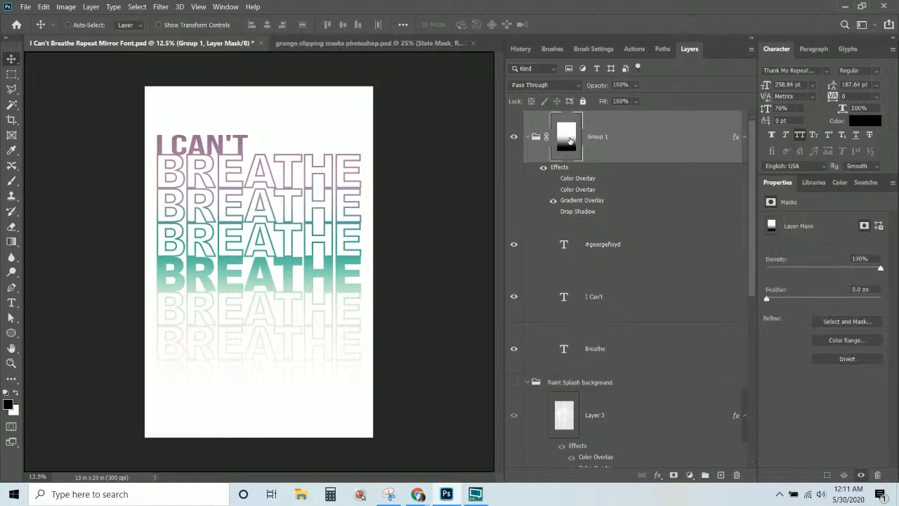
right_click(569, 141)
click(598, 144)
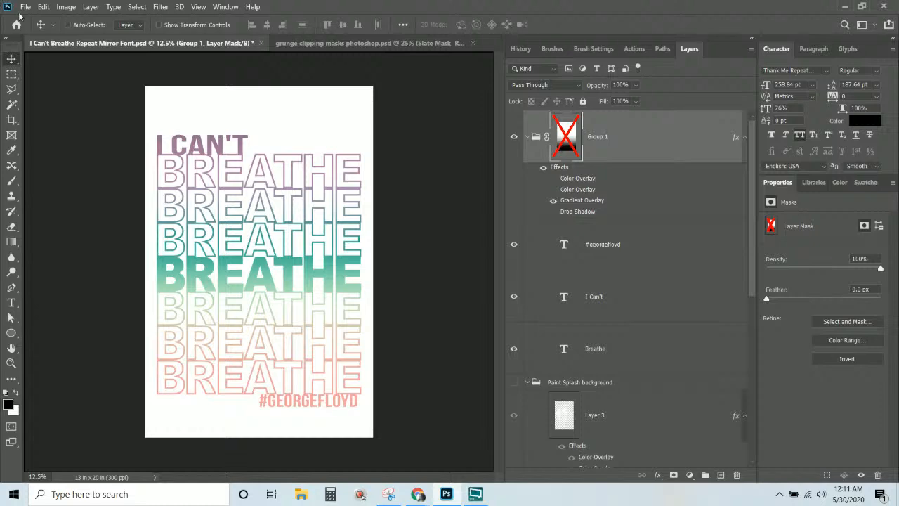
Step: Hide the white Layer 2 and quick-export the design as a PNG named "I Can't Breathe Repeat Mirror Font-7" in the InnateLab Photoshop Templates folder
scroll(608, 309, down, 10)
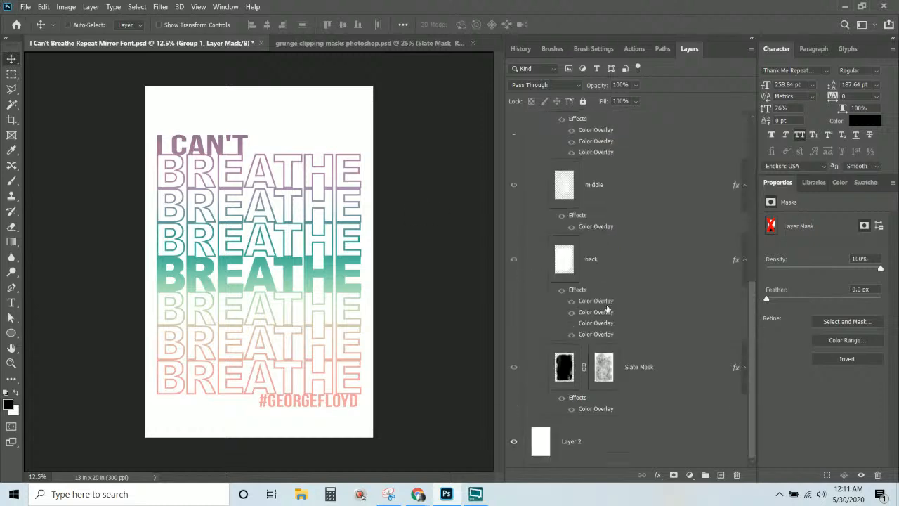
click(513, 441)
click(25, 7)
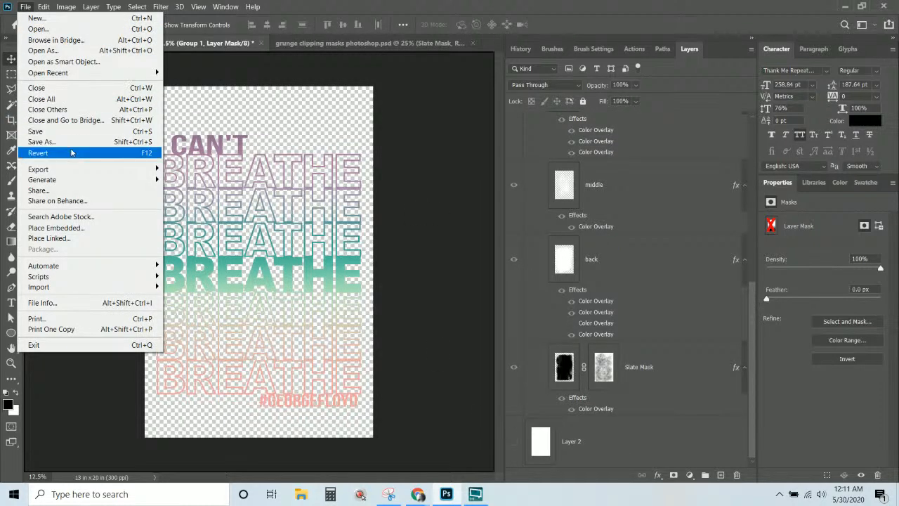
mouse_move(56, 170)
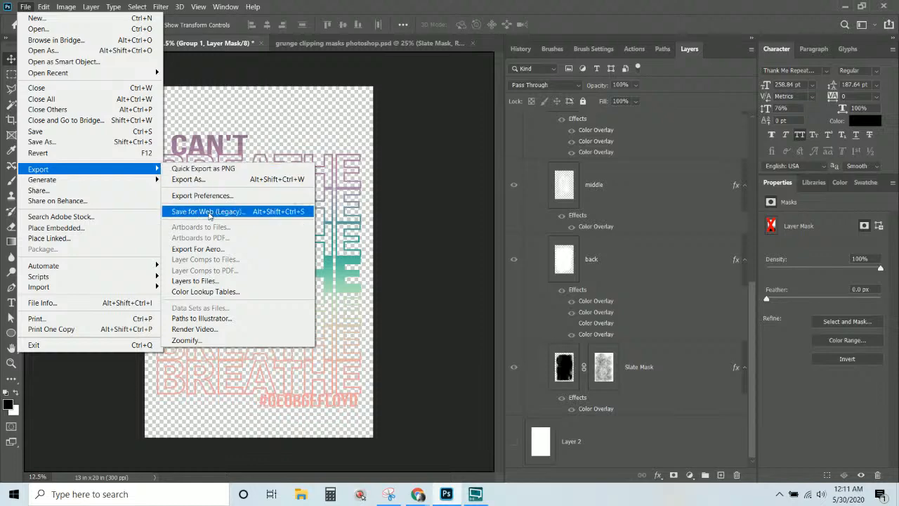
click(203, 169)
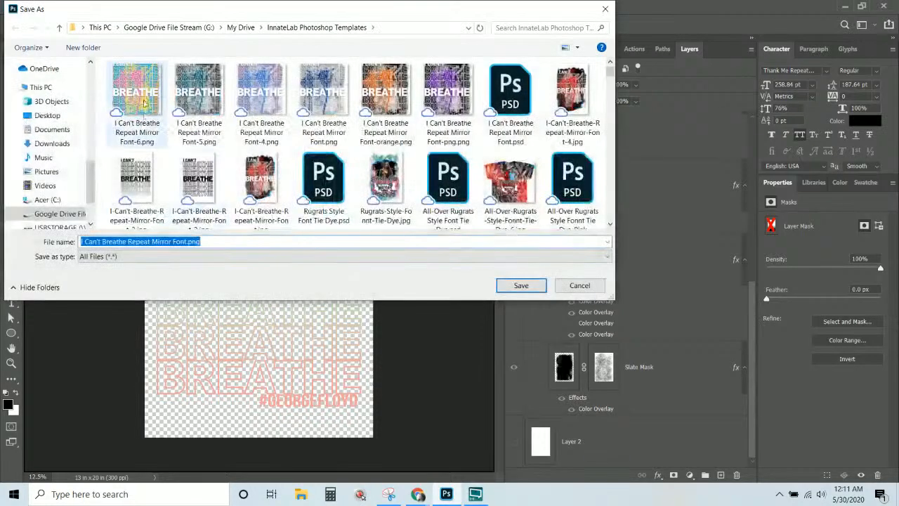
click(144, 103)
click(195, 243)
click(190, 241)
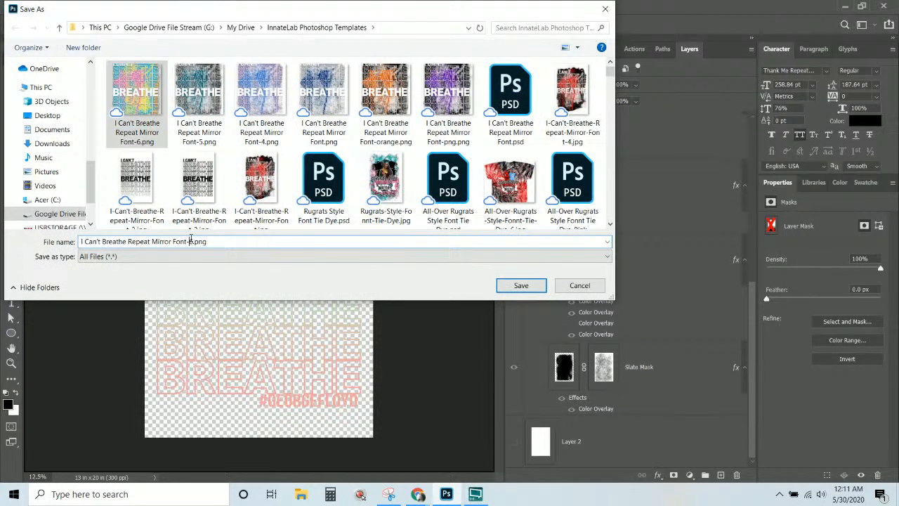
drag(190, 241, 266, 255)
text(7)
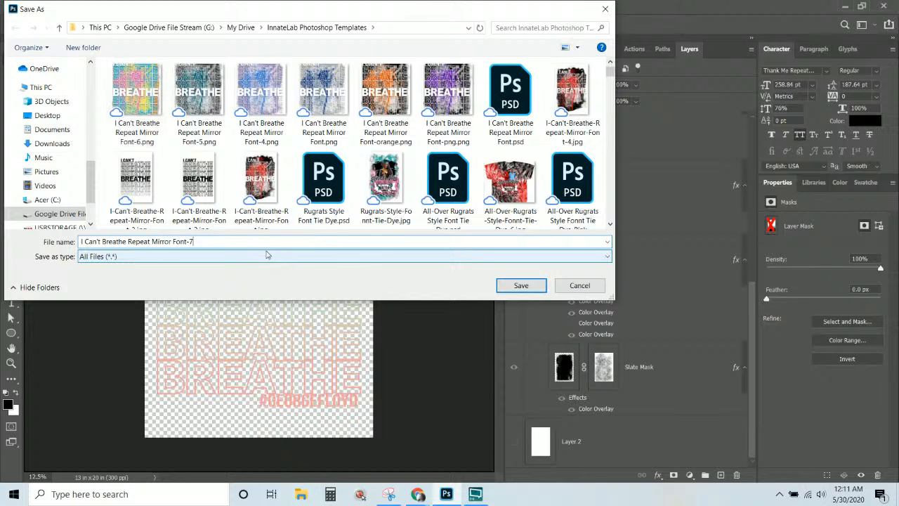
key(Return)
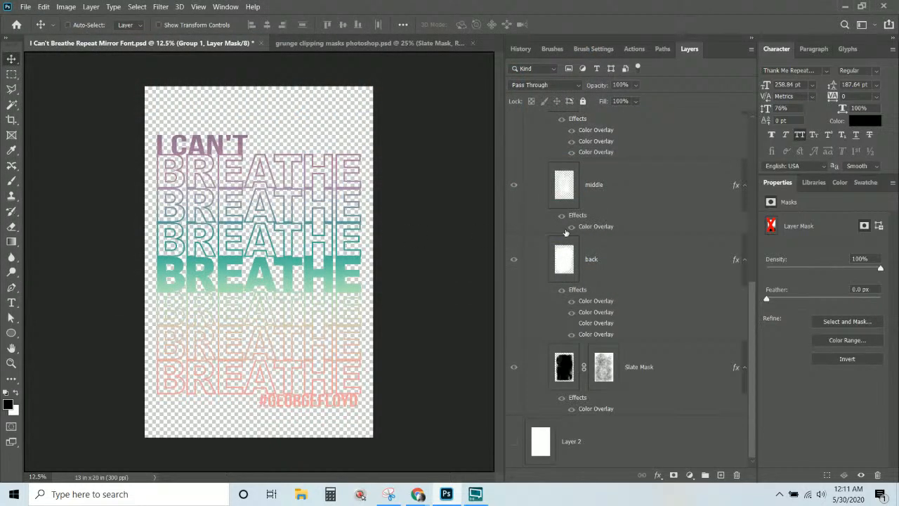
click(640, 198)
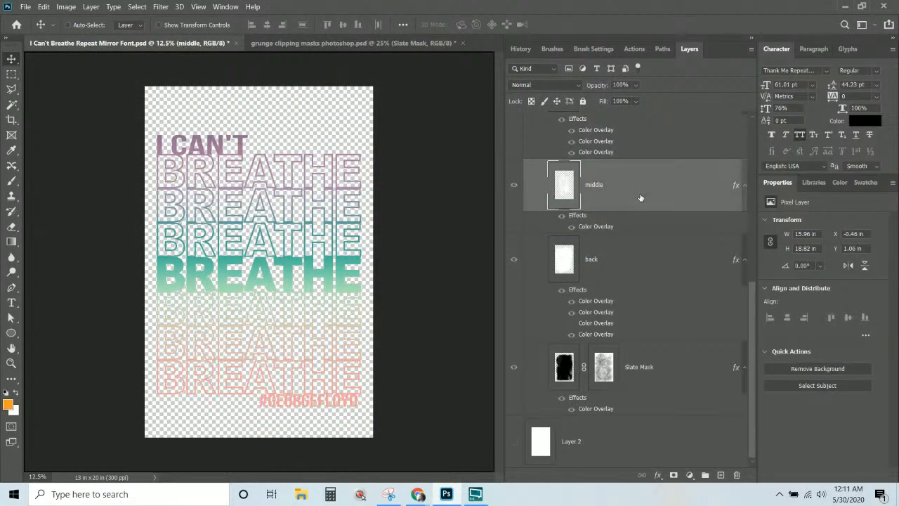
scroll(640, 198, up, 5)
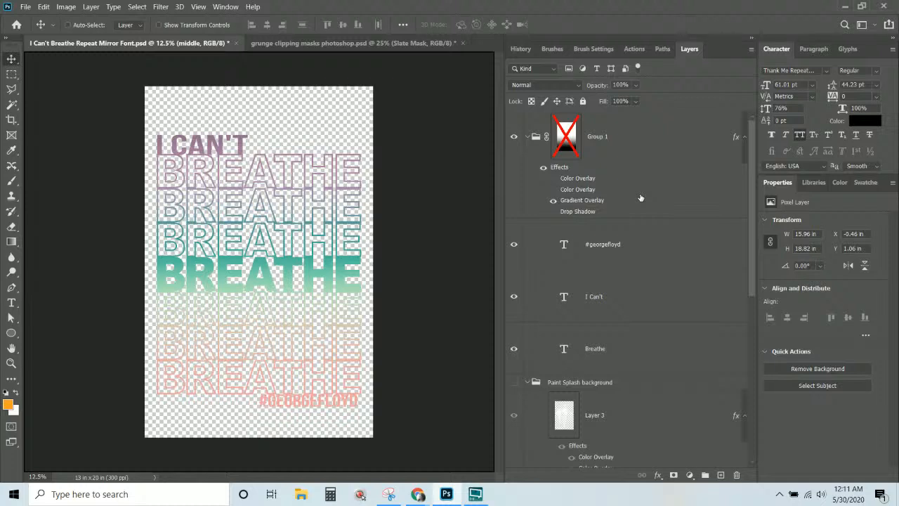
click(644, 149)
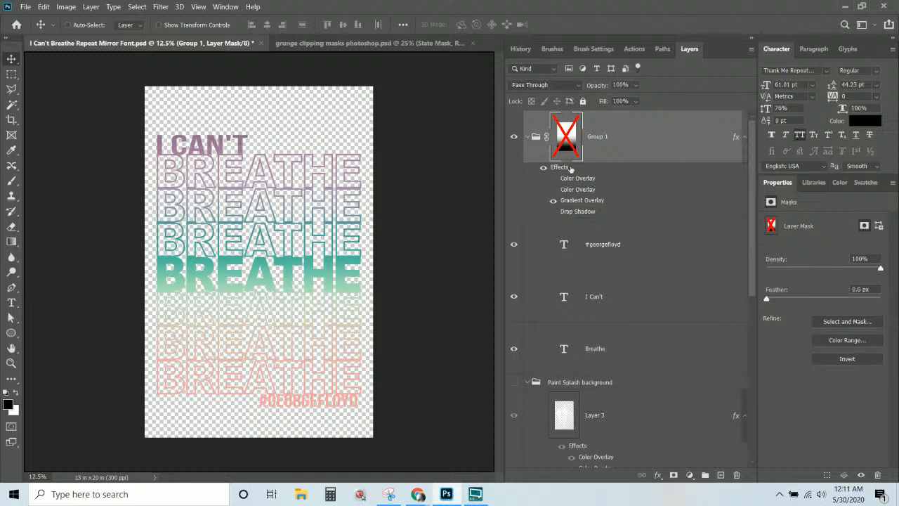
scroll(602, 210, down, 5)
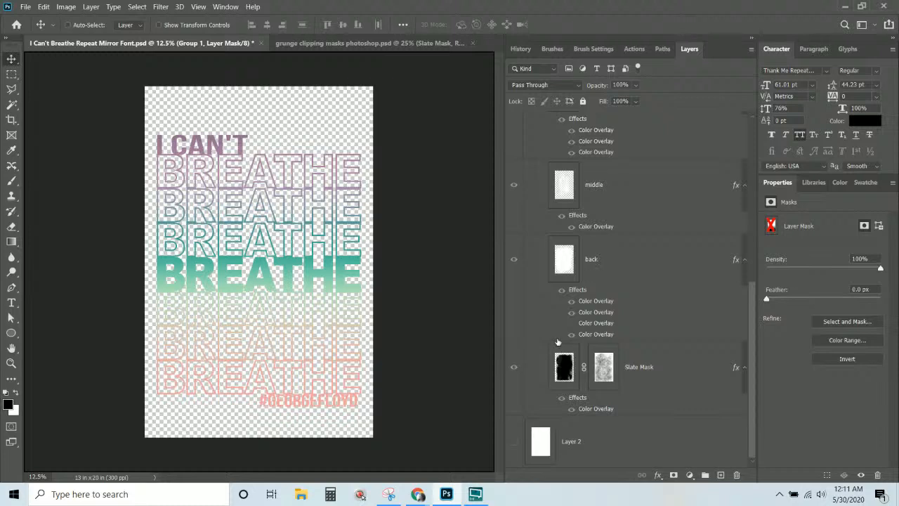
scroll(557, 342, up, 5)
scroll(523, 197, down, 2)
scroll(522, 199, up, 2)
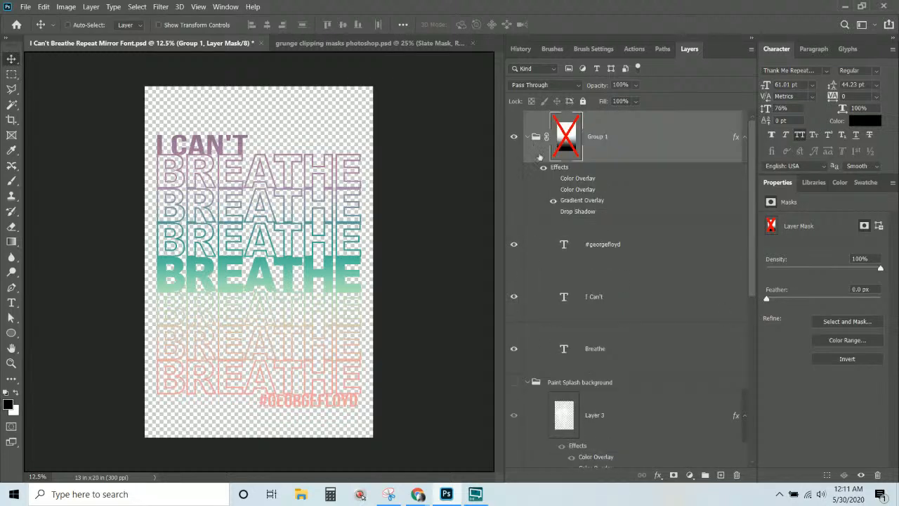
Step: Show the Paint Splash background group and hide the first two Color Overlays on its Layer 3, keeping the third
scroll(539, 156, down, 5)
scroll(525, 203, up, 3)
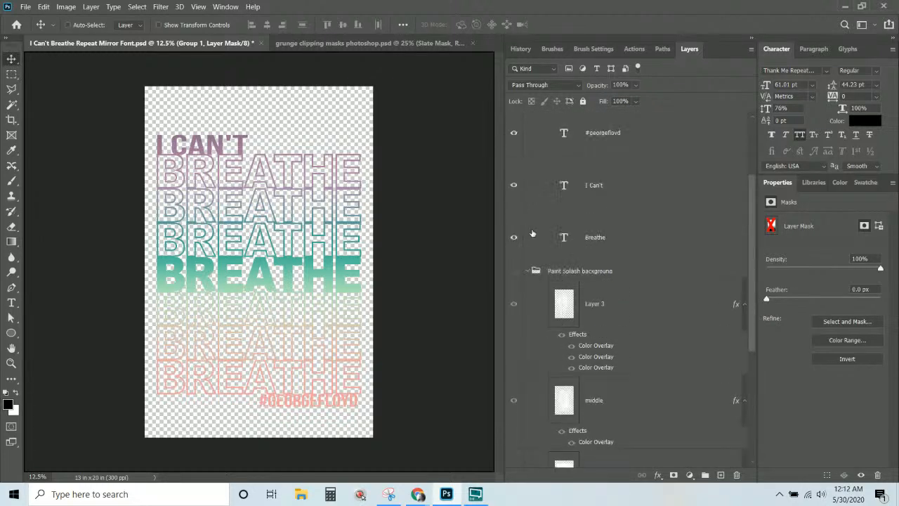
scroll(520, 302, down, 2)
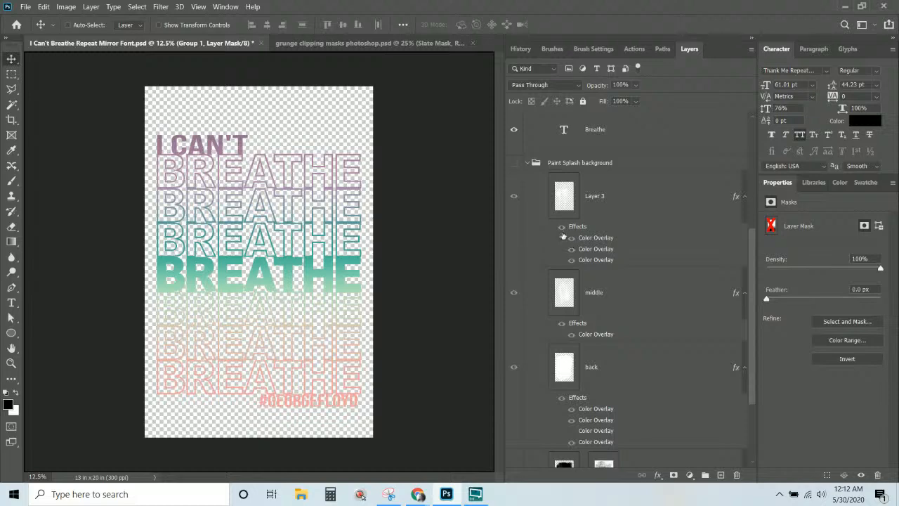
click(514, 162)
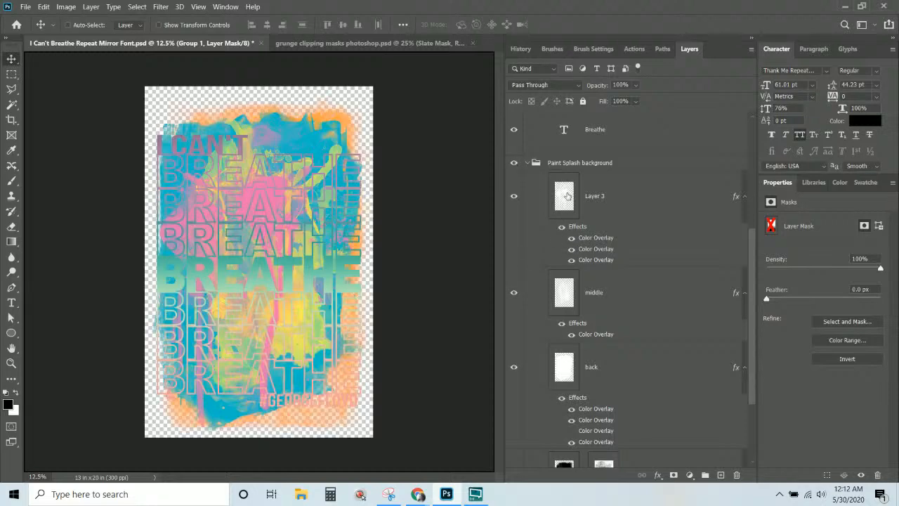
click(571, 248)
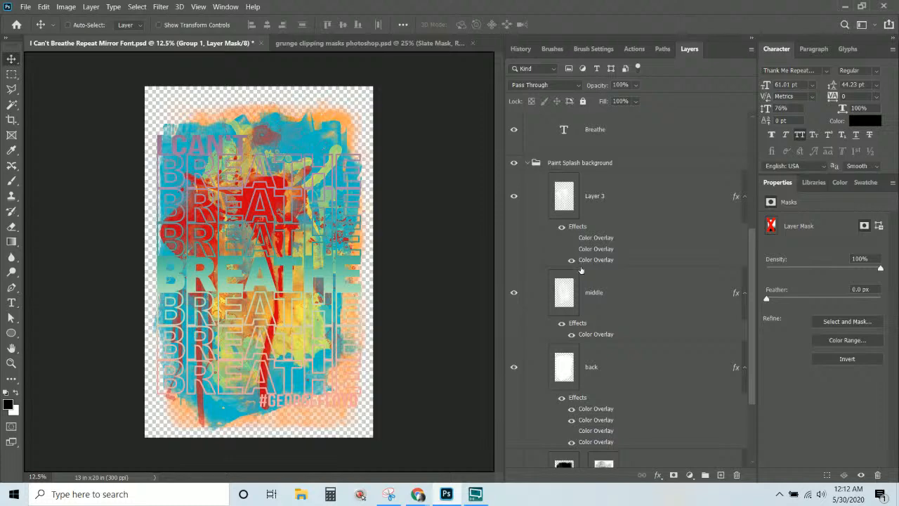
Step: Hide all Color Overlays on the back layer except the last one, for a black splash background
scroll(581, 269, down, 3)
click(571, 301)
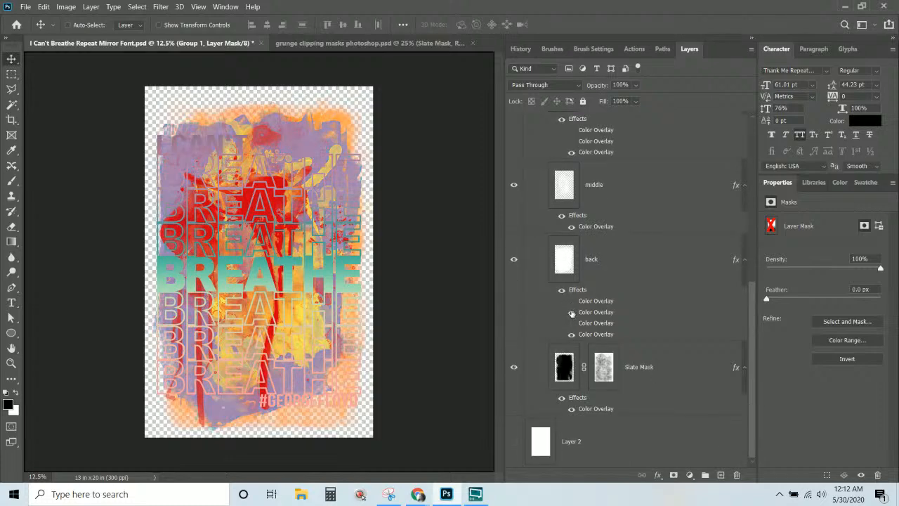
click(571, 311)
click(571, 333)
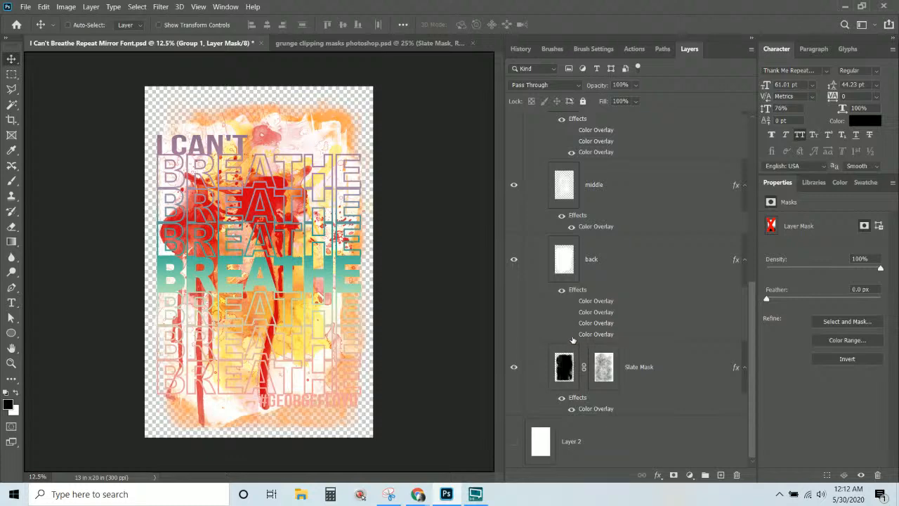
click(571, 335)
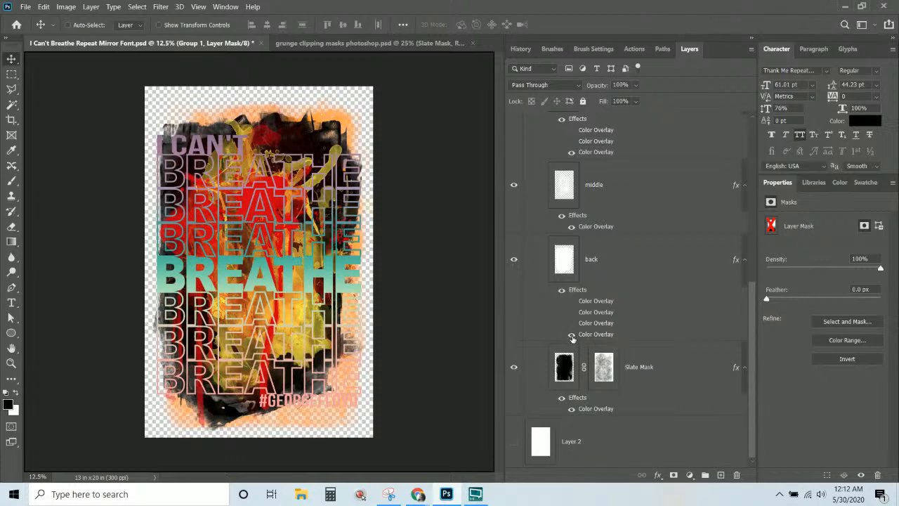
Step: Hide the middle layer's effects and compare the splash with and without the back layer's last Color Overlay, leaving that overlay on
click(561, 215)
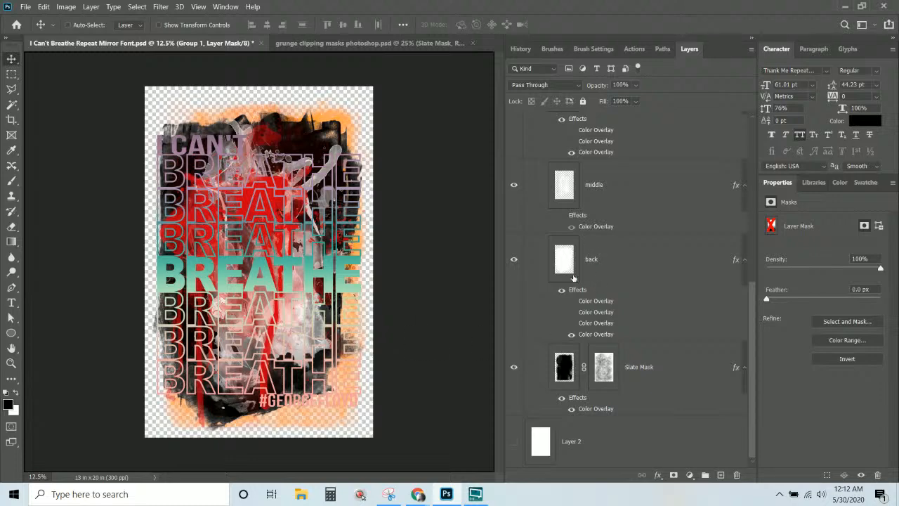
click(572, 336)
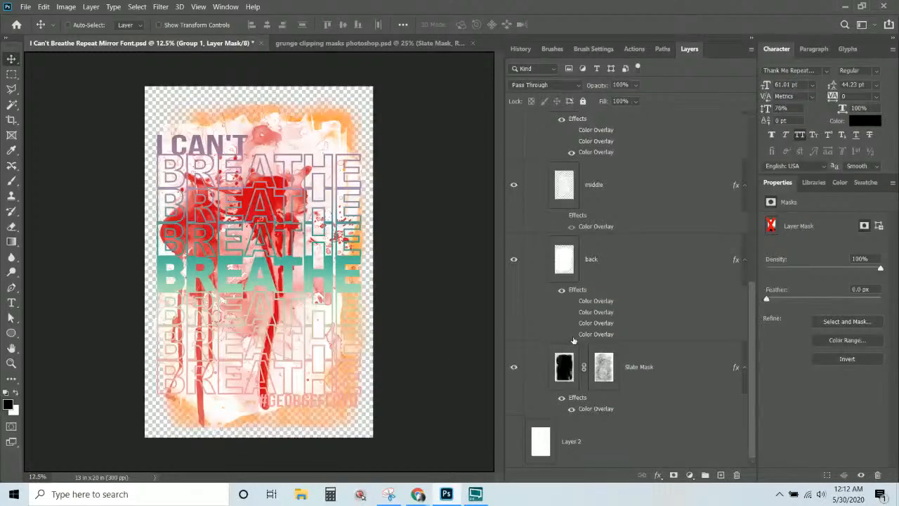
click(573, 337)
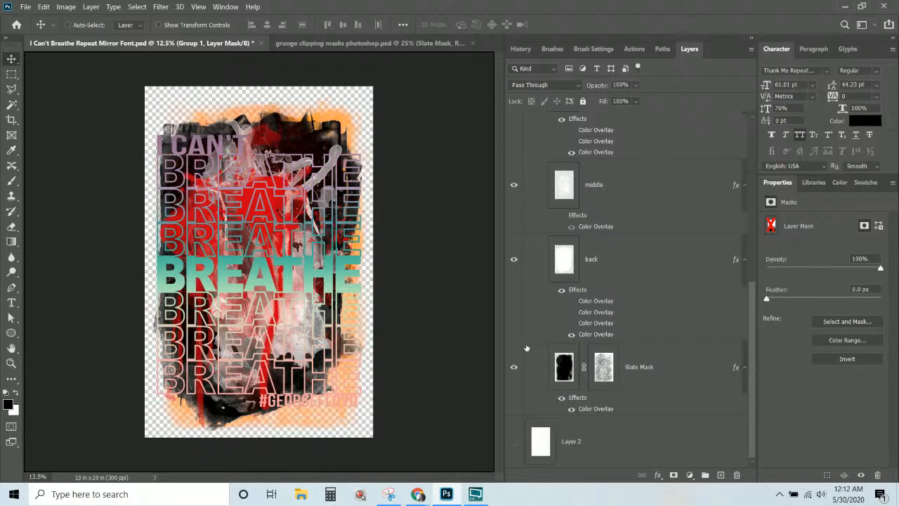
Step: Try Group 1's blue Color Overlay, then switch to its white Color Overlay and enable the Drop Shadow
scroll(622, 312, up, 5)
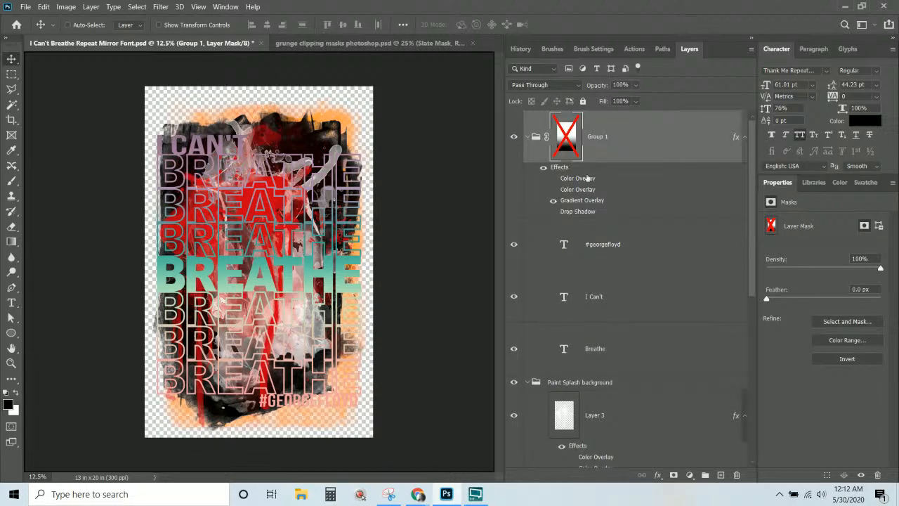
click(553, 179)
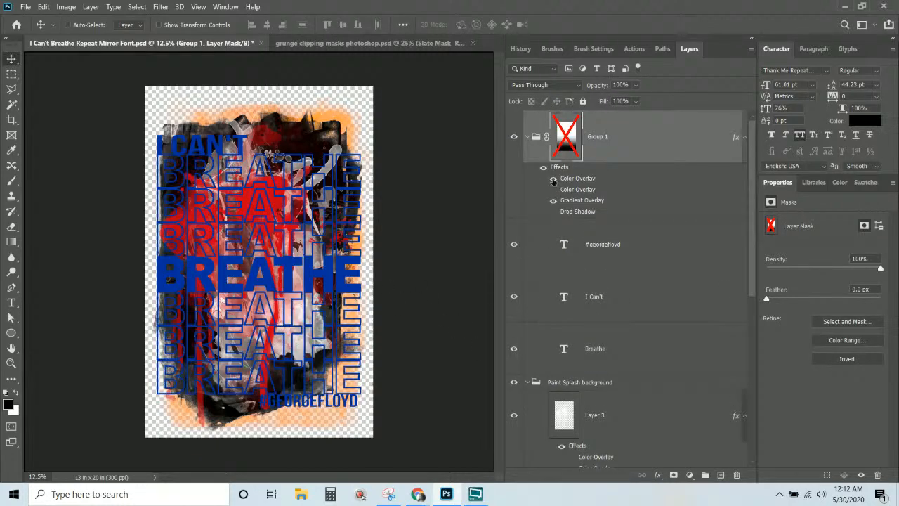
click(552, 179)
click(554, 190)
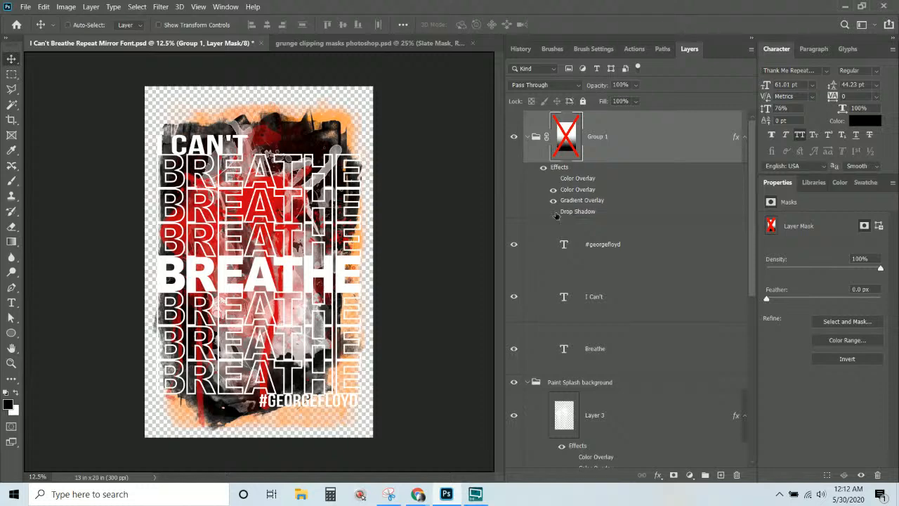
click(553, 211)
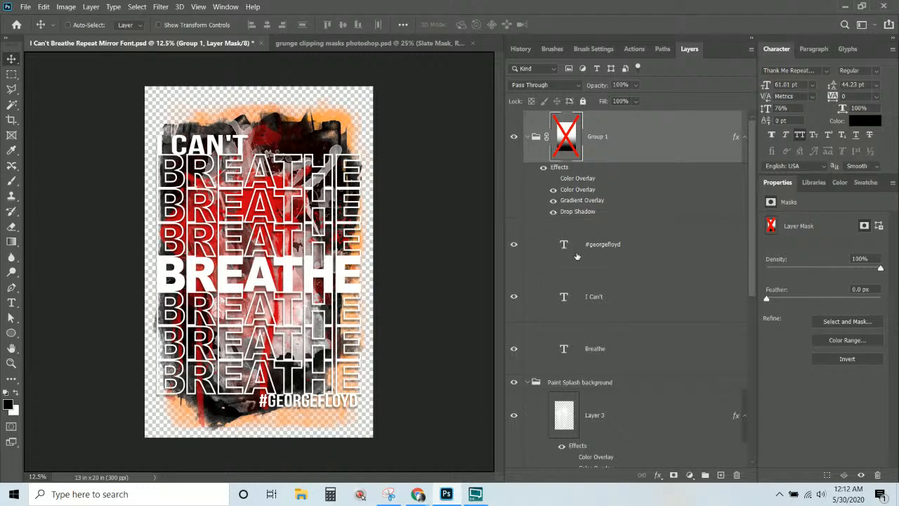
Step: Hide the Color Overlay on the Slate Mask layer to remove the orange edge
scroll(572, 267, down, 5)
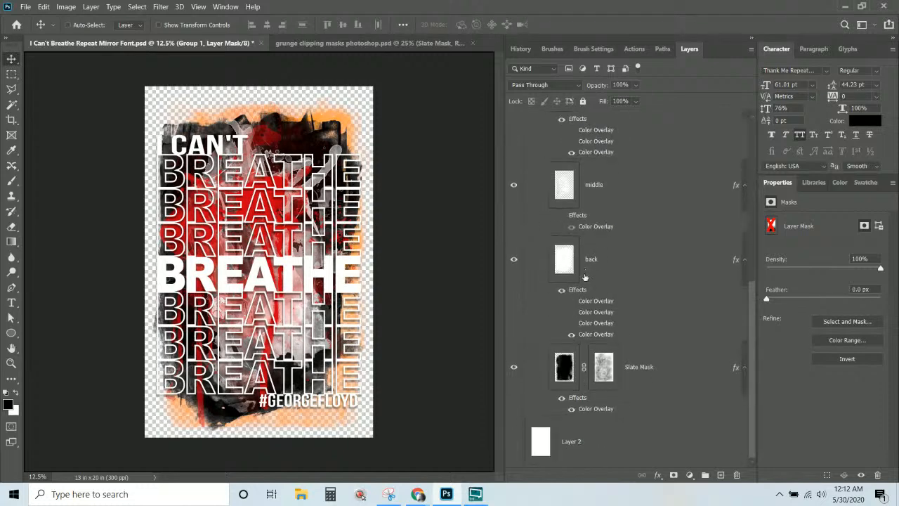
click(572, 409)
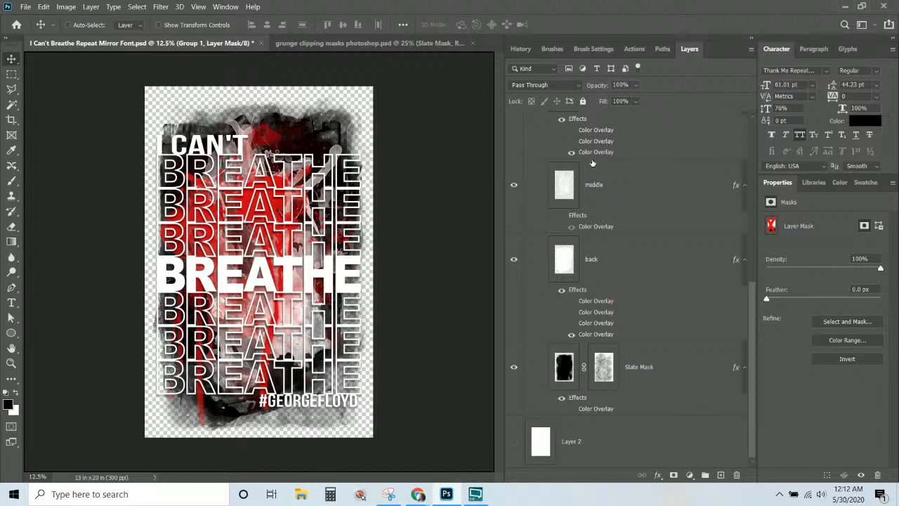
Step: Copy the text "georgefloyd", without the hash sign, from the name of the hashtag text layer
scroll(592, 162, up, 1)
scroll(593, 156, up, 5)
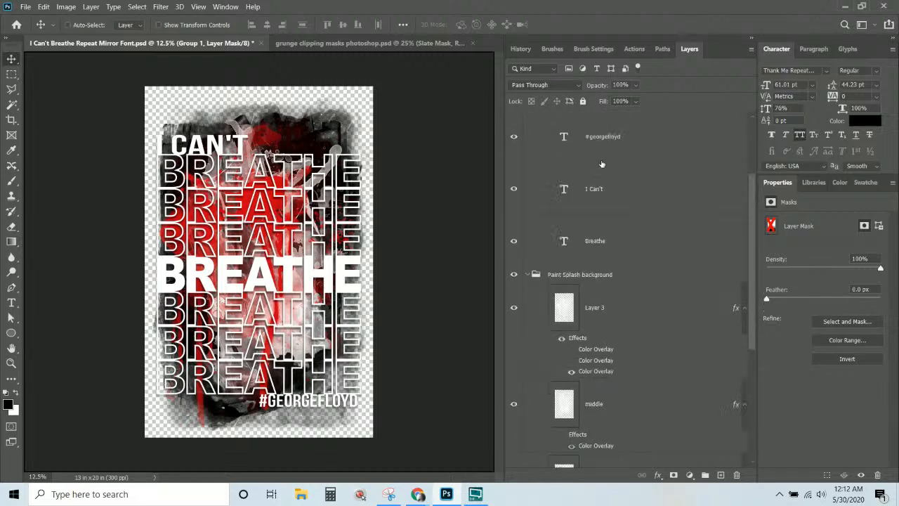
click(604, 137)
double_click(604, 137)
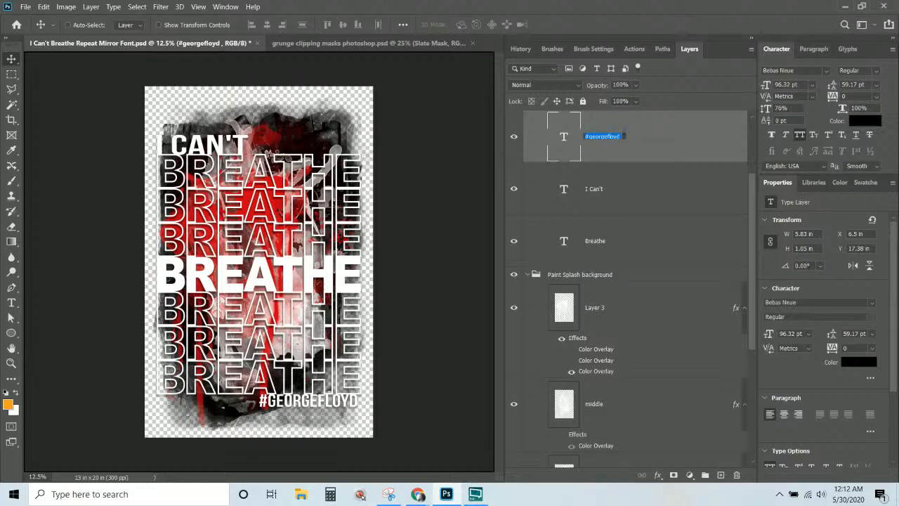
key(End)
key(shift+Left)
key(shift+Left)
key(shift+Left)
key(shift+Left)
key(shift+Left)
key(shift+Left)
key(shift+Left)
key(shift+Left)
key(shift+Left)
key(shift+Left)
key(shift+Left)
right_click(596, 135)
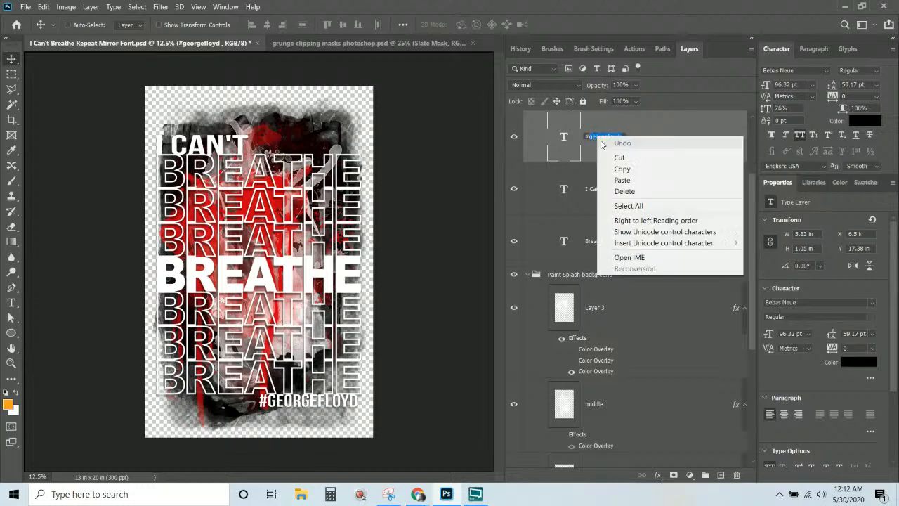
click(622, 168)
Step: Switch to Chrome and search the web in a new tab for the copied text "georgefloyd"
mouse_move(418, 493)
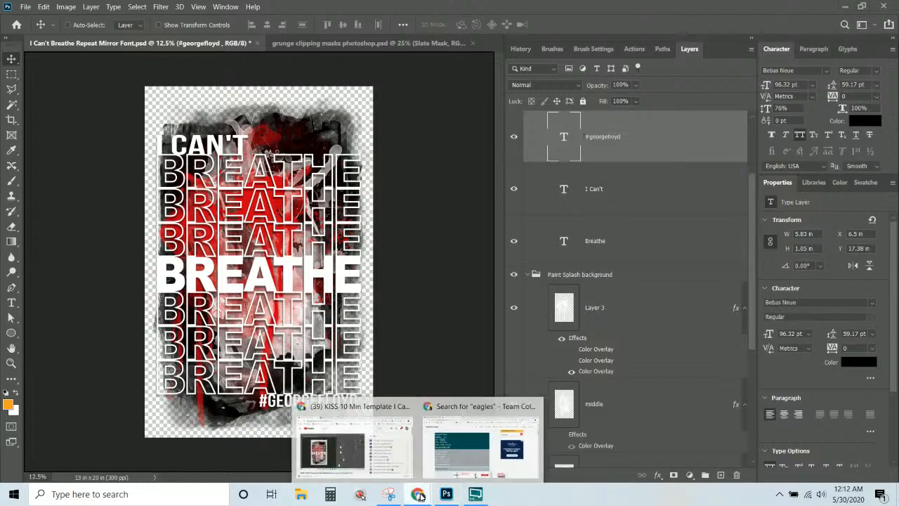
click(477, 439)
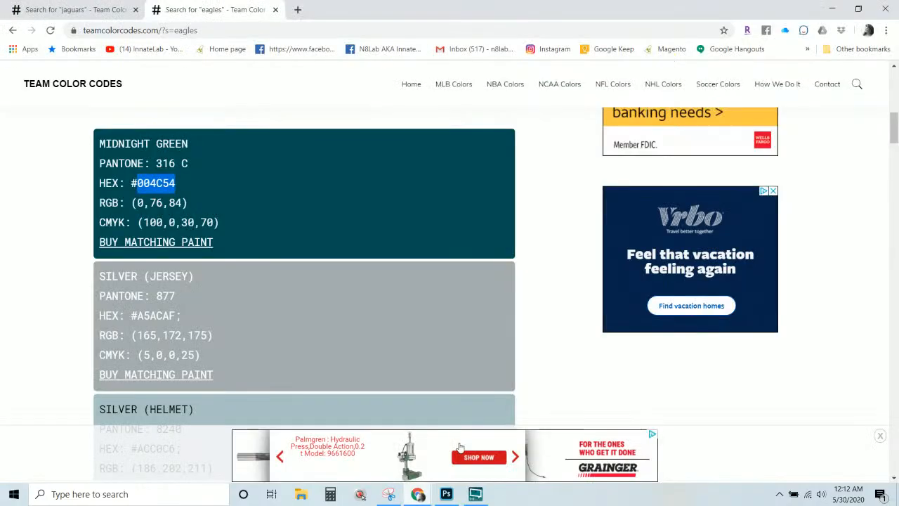
click(298, 9)
click(299, 30)
key(ctrl+v)
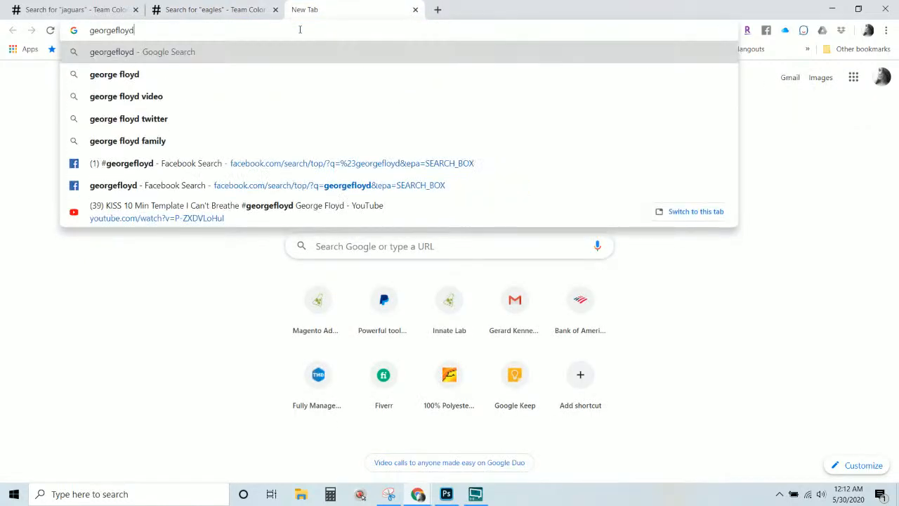
key(Return)
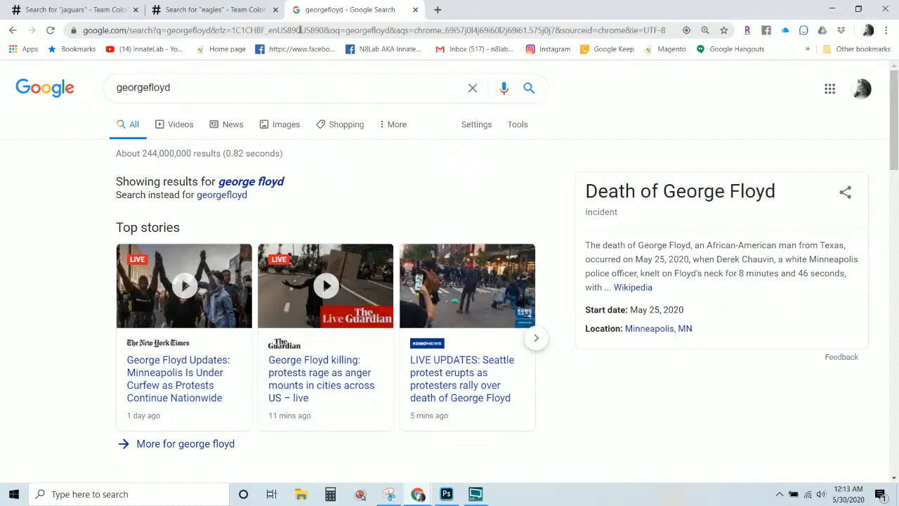
Step: Browse the image results for George Floyd and open the nytimes.com portrait in front of the brick wall
click(277, 126)
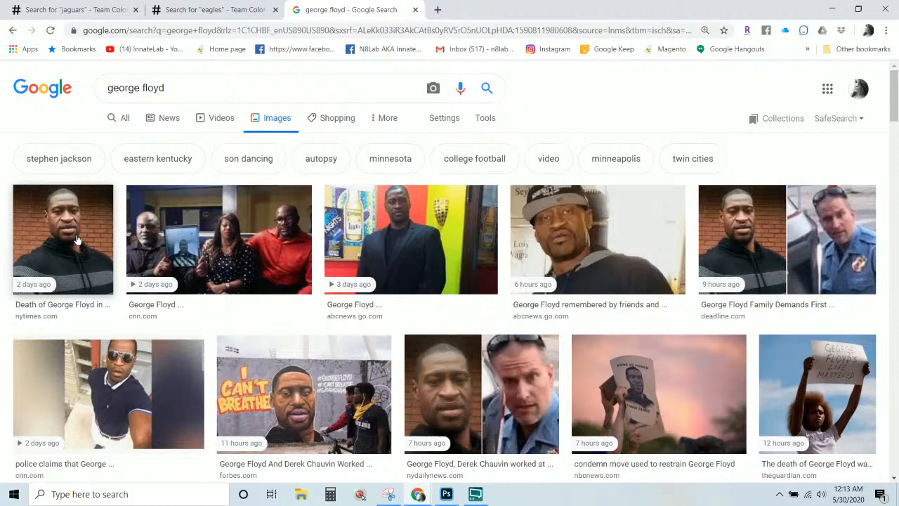
scroll(77, 240, down, 3)
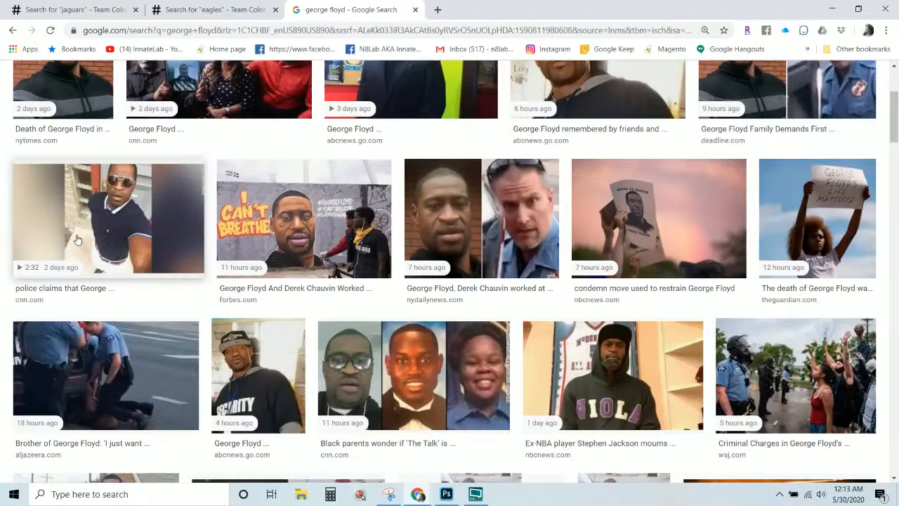
scroll(77, 240, down, 1)
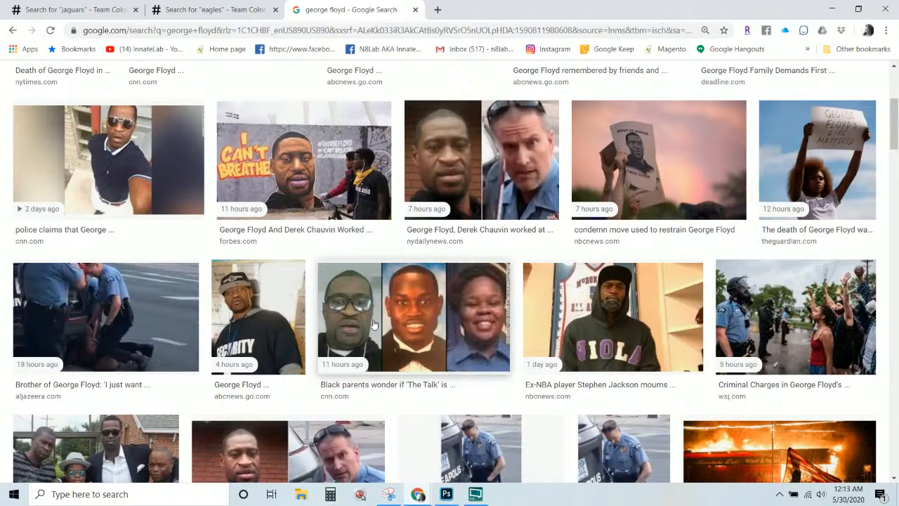
scroll(373, 324, up, 3)
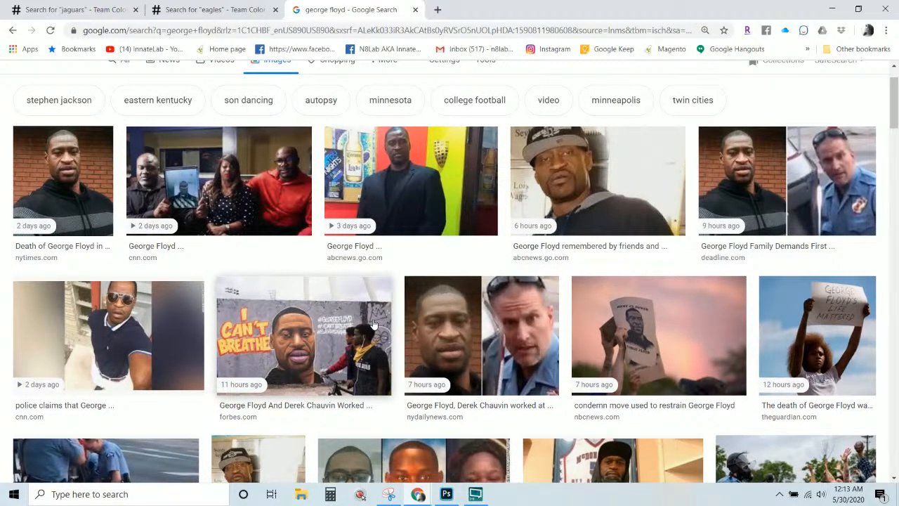
click(46, 196)
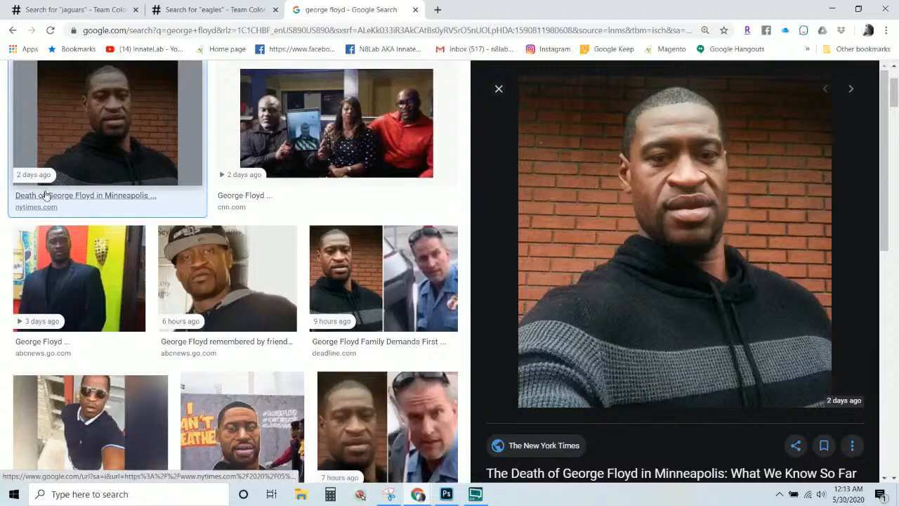
Step: Save the portrait as 27georgefloyd-articleLarge.jpg in the "delete and temp files" folder
right_click(648, 200)
click(734, 321)
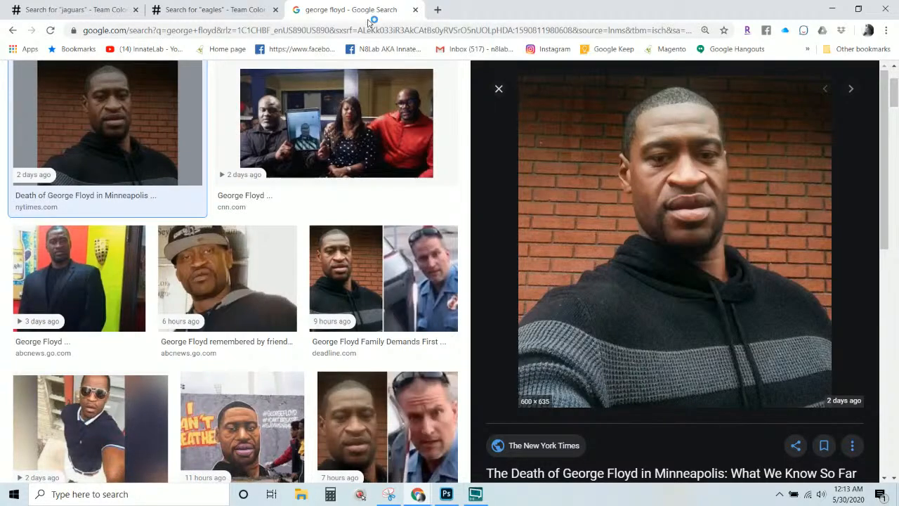
click(318, 28)
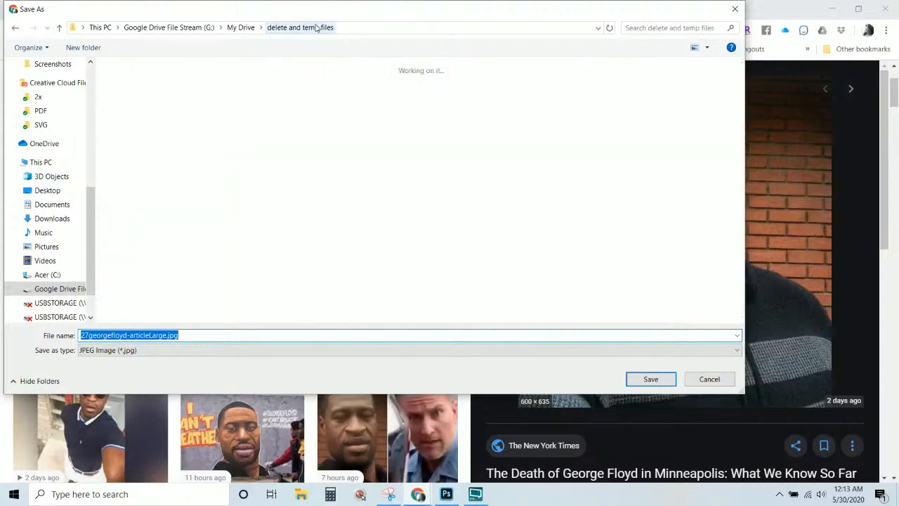
scroll(350, 189, down, 5)
click(651, 378)
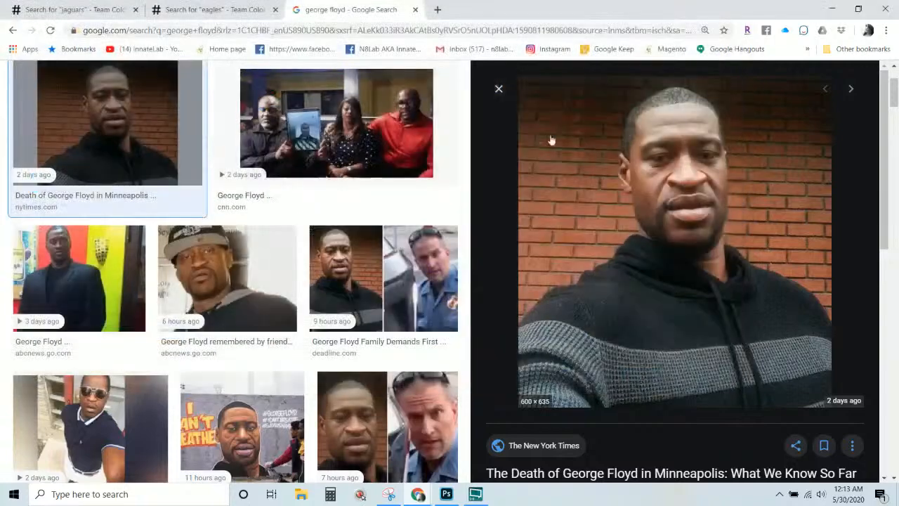
Step: Open remove.bg in a new browser tab and sign in to the account
click(438, 9)
click(421, 30)
text(remove.bg)
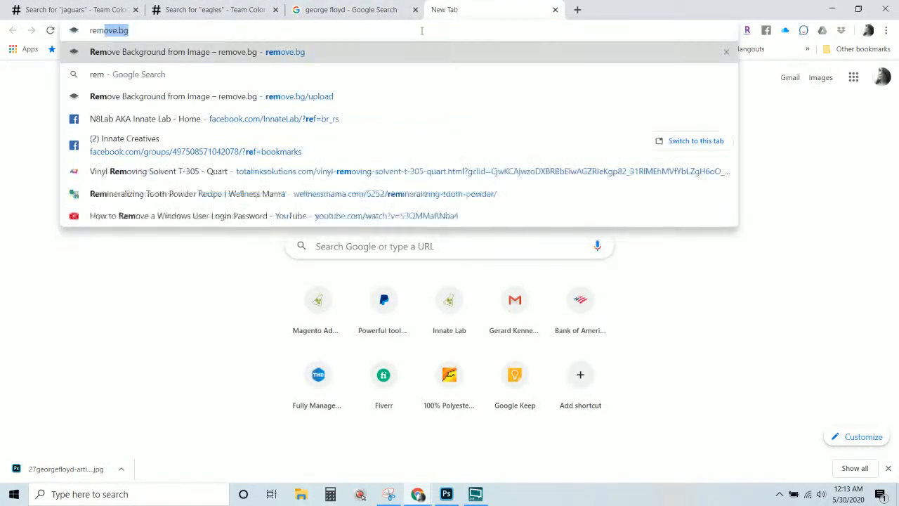
key(Return)
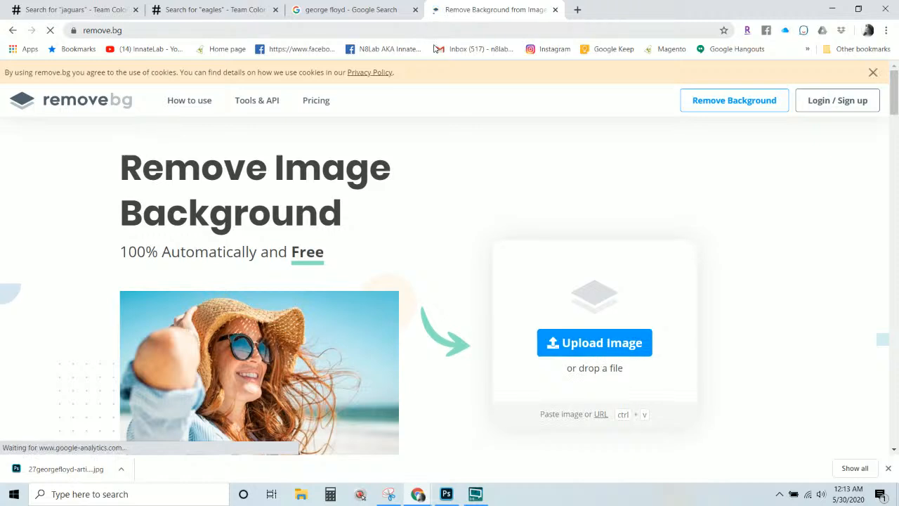
click(845, 102)
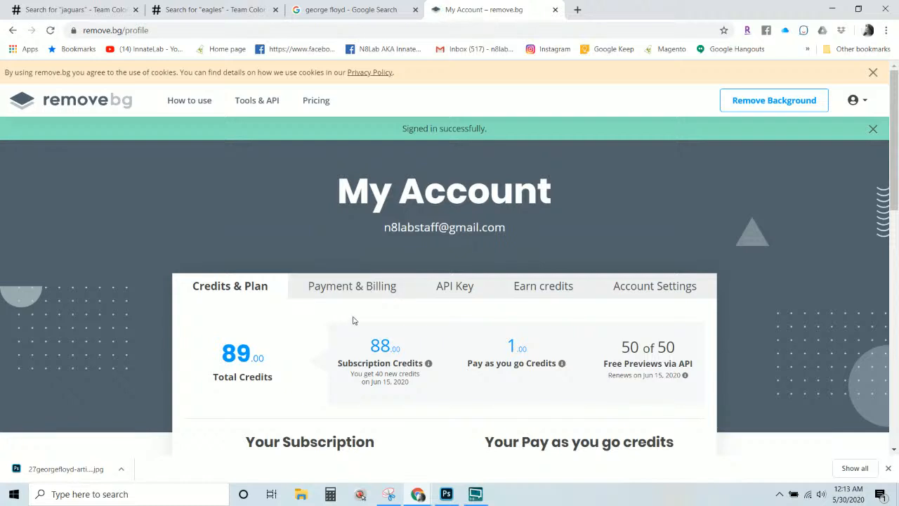
scroll(219, 243, down, 2)
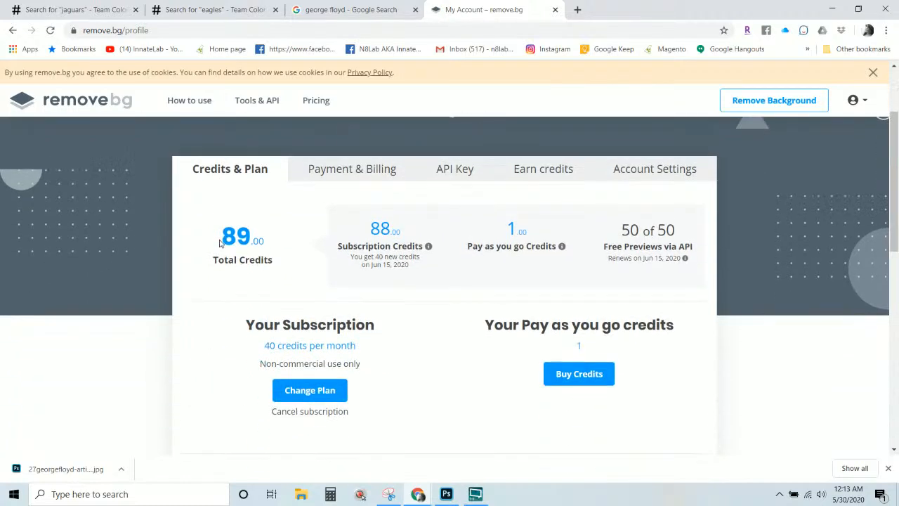
scroll(221, 241, up, 2)
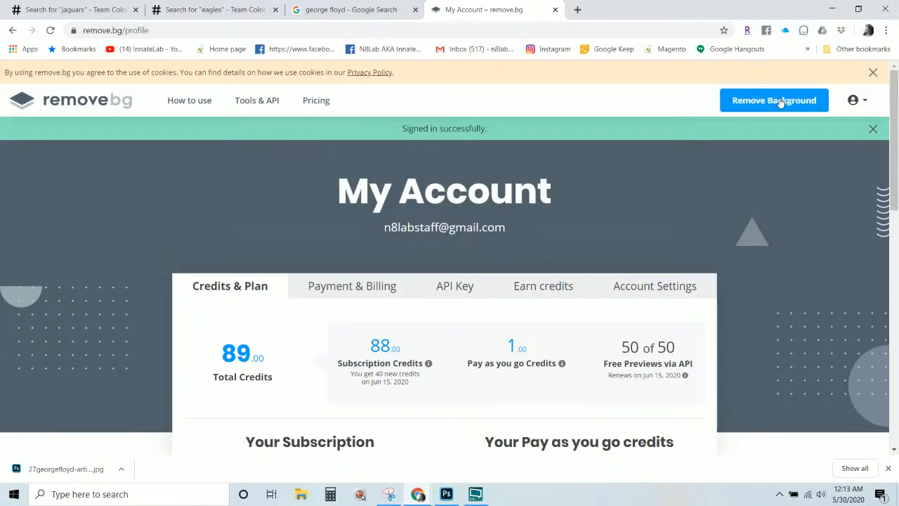
Step: Upload the downloaded portrait JPG to remove.bg for background removal
drag(70, 469, 95, 467)
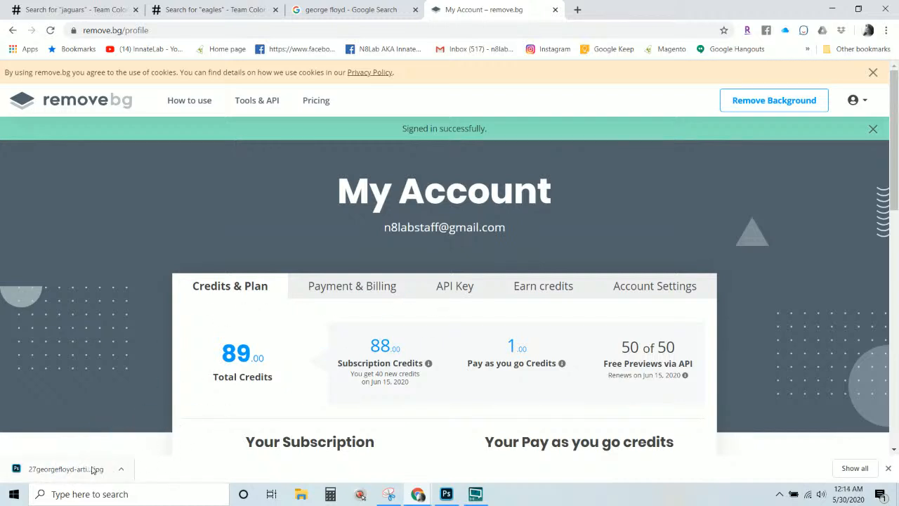
click(764, 102)
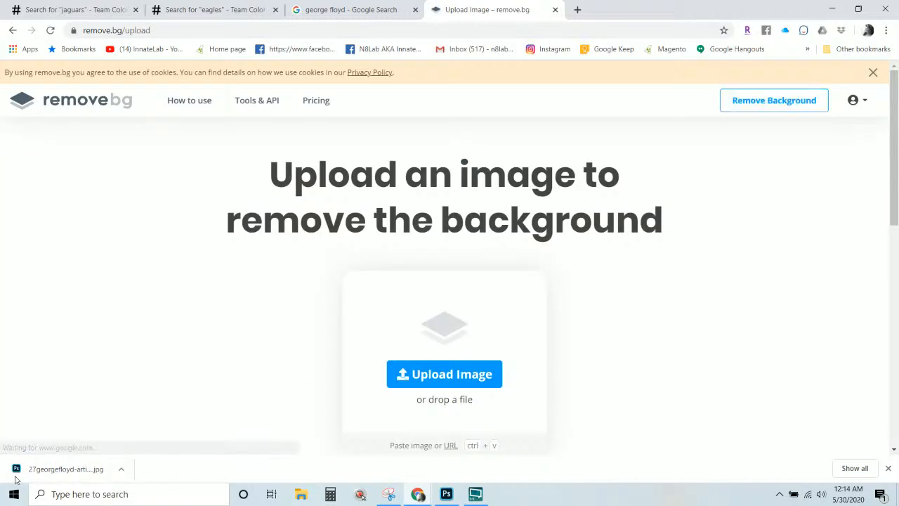
drag(25, 478, 442, 287)
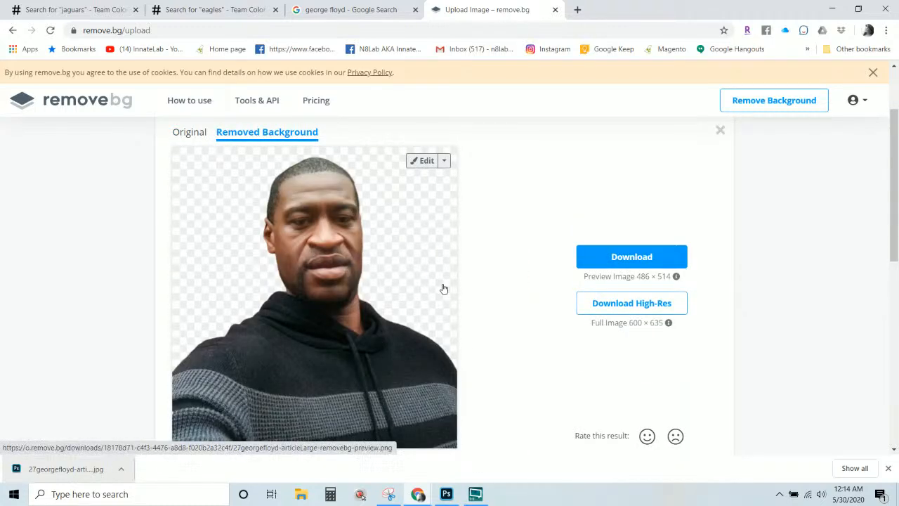
Step: Download the high-res cut-out and save it as 27georgefloyd-articleLarge-removebg.png in the "delete and temp files" folder
scroll(421, 298, down, 1)
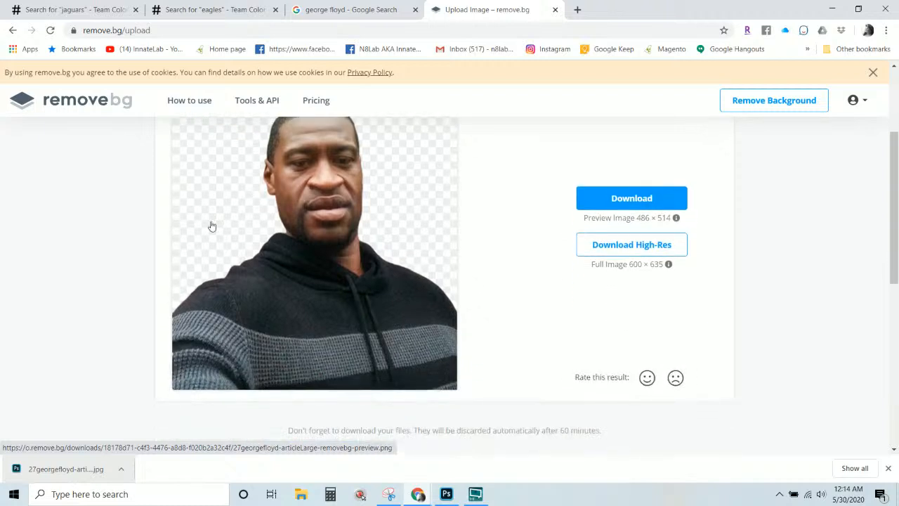
scroll(501, 270, up, 2)
click(632, 362)
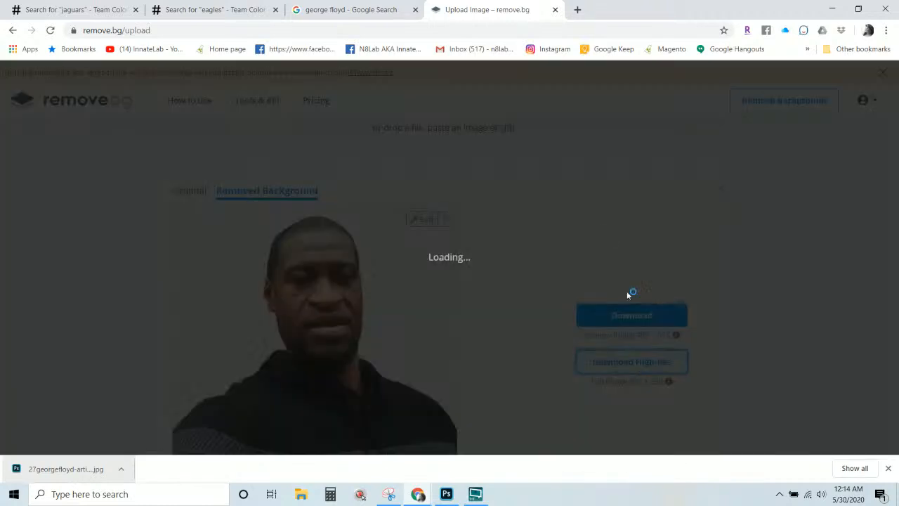
click(560, 351)
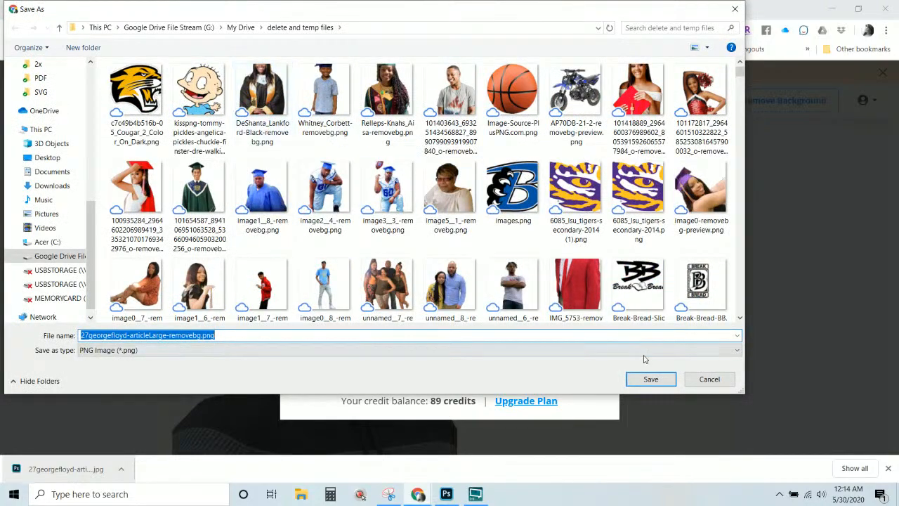
click(651, 379)
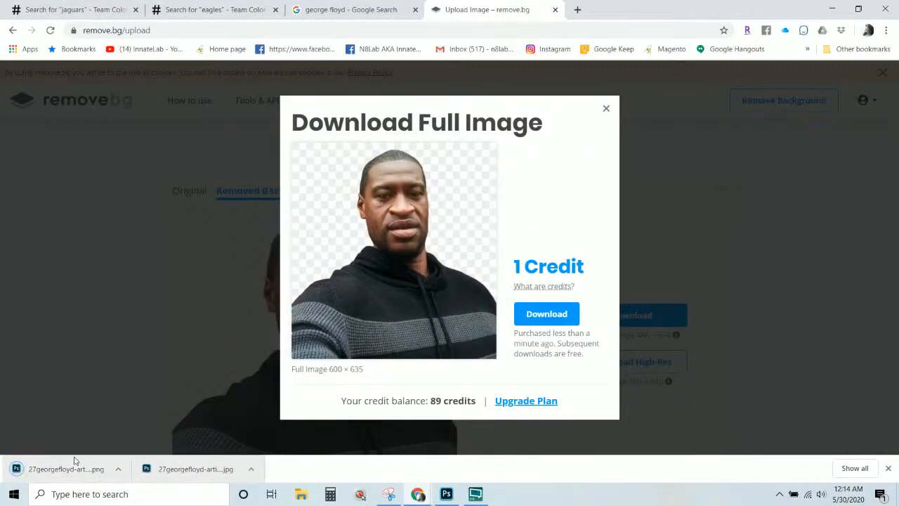
Step: Switch to Photoshop, place the cut-out portrait above Group 1 and move it to the design's lower left over the BREATHE lines
click(446, 494)
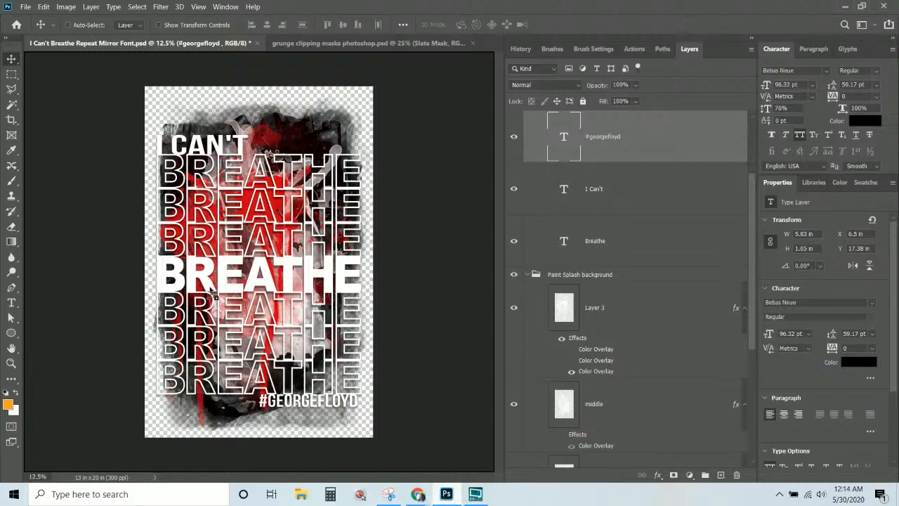
drag(209, 290, 260, 280)
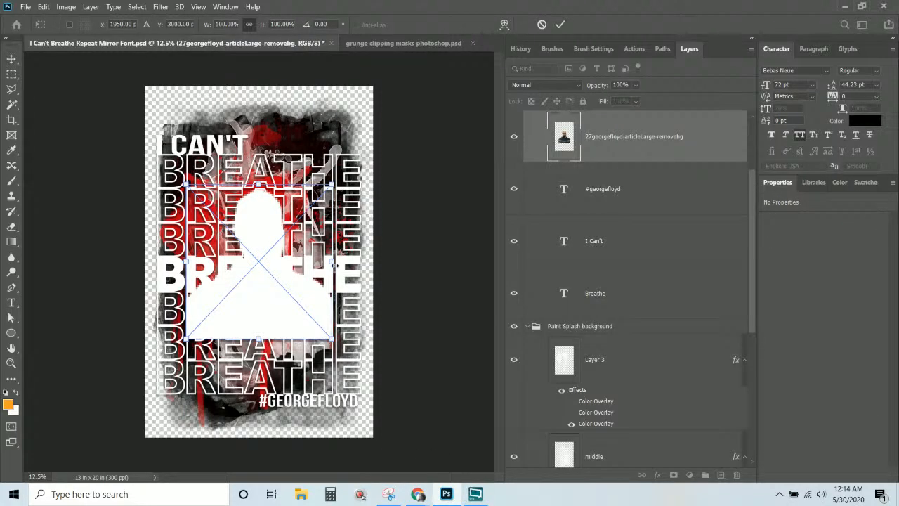
scroll(630, 224, up, 2)
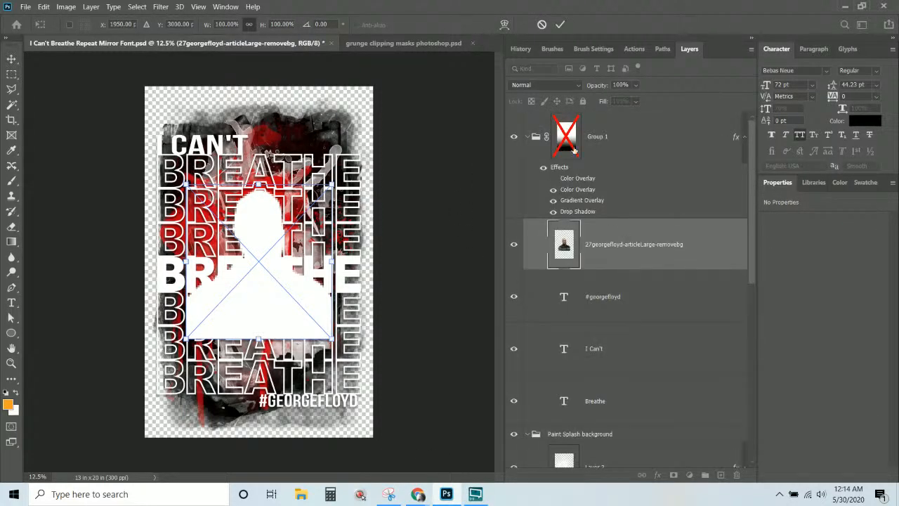
drag(611, 245, 552, 121)
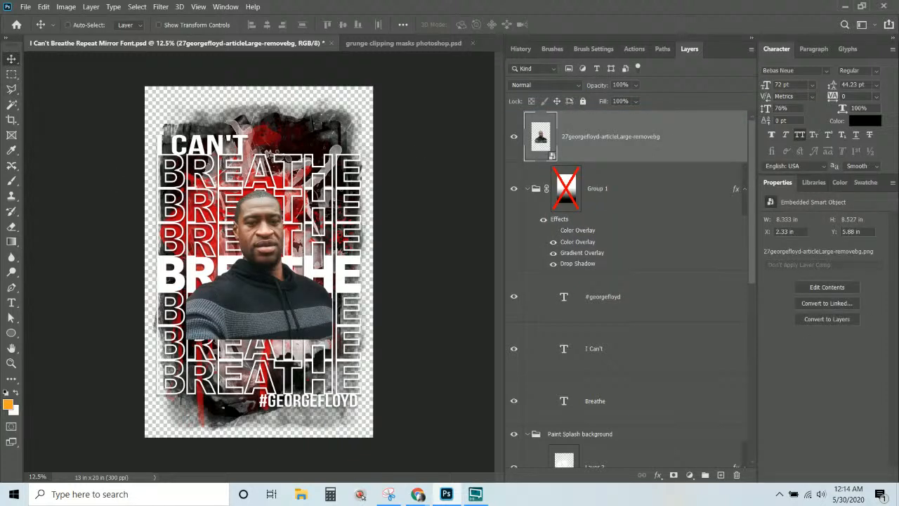
click(11, 59)
drag(288, 305, 262, 373)
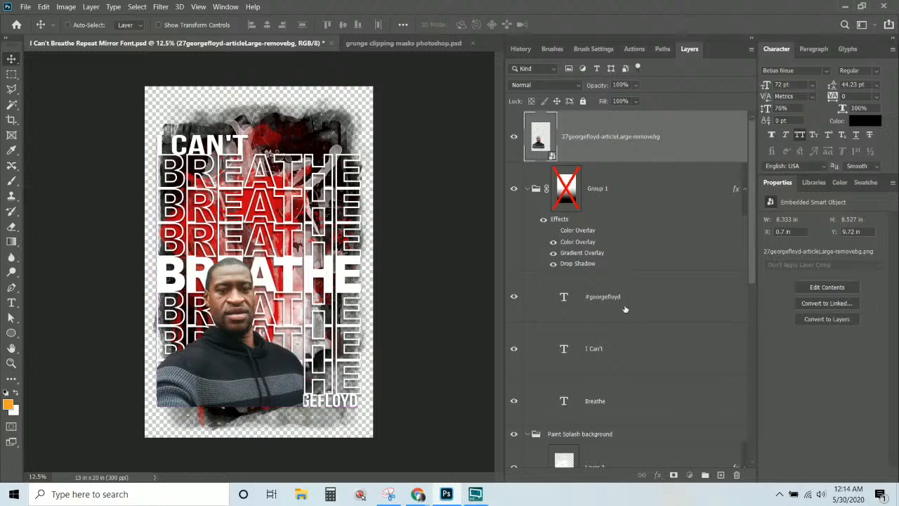
Step: Duplicate the #georgefloyd text layer out of Group 1 to above the portrait layer
click(629, 271)
click(641, 254)
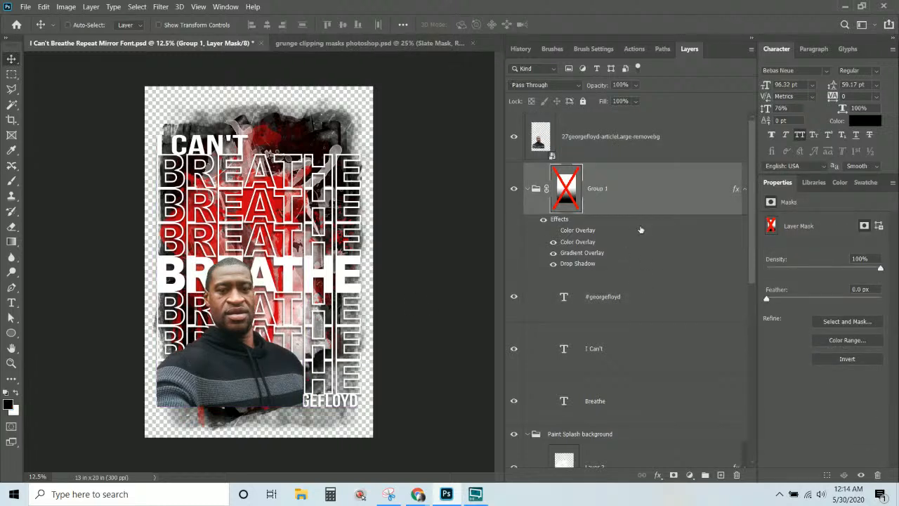
click(644, 304)
drag(644, 305, 625, 130)
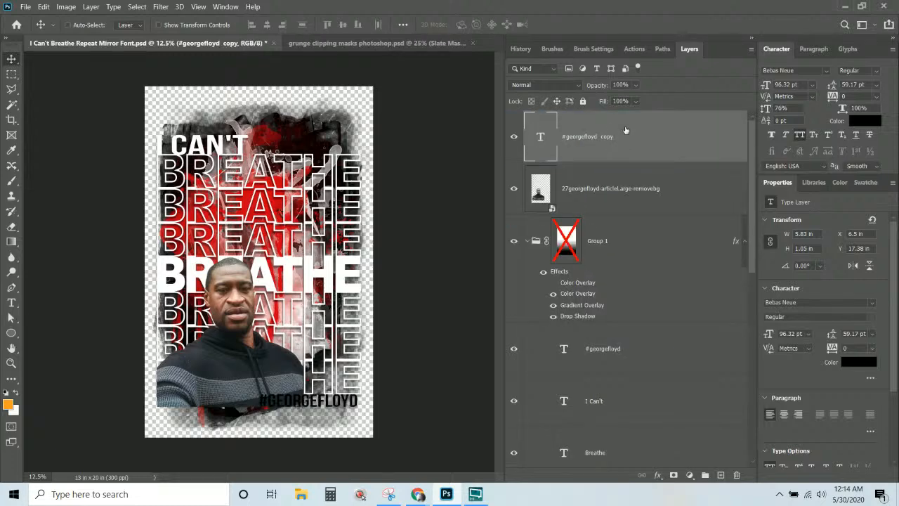
Step: Copy the layer style of Group 1 and paste it onto the duplicated hashtag text layer
right_click(626, 245)
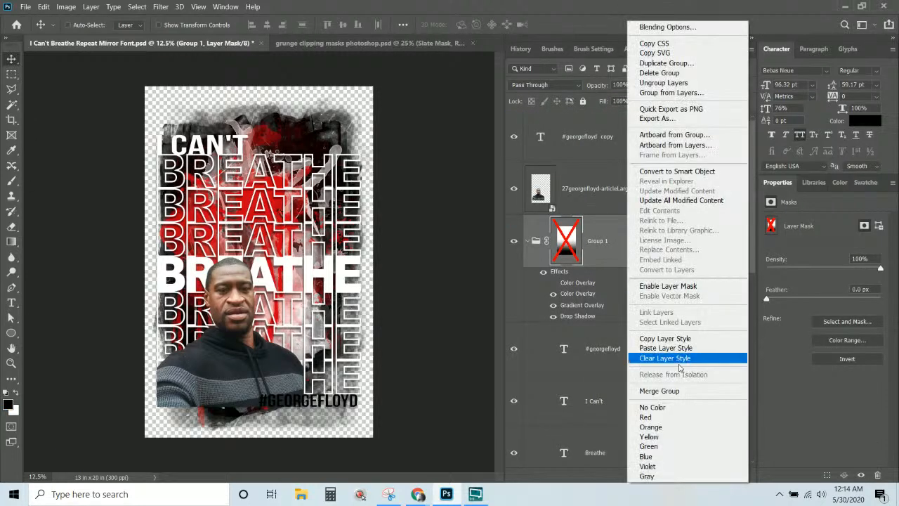
click(664, 338)
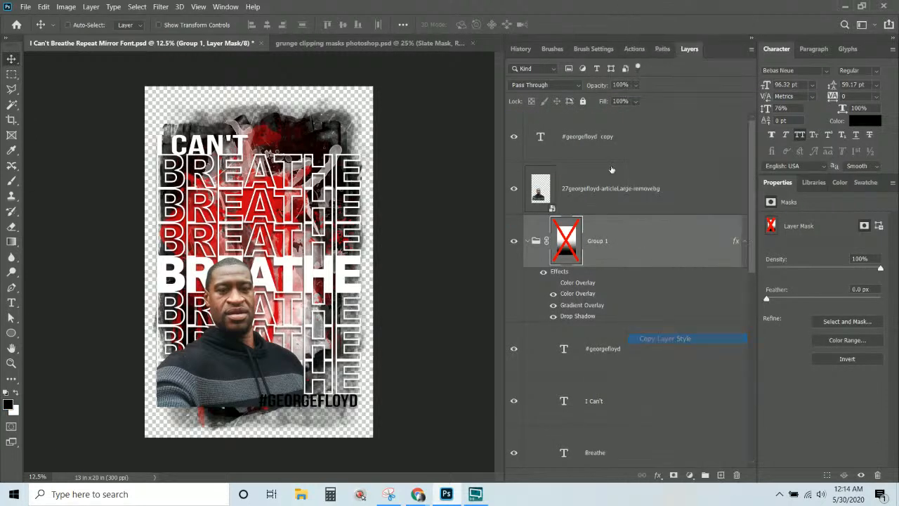
click(649, 142)
right_click(648, 142)
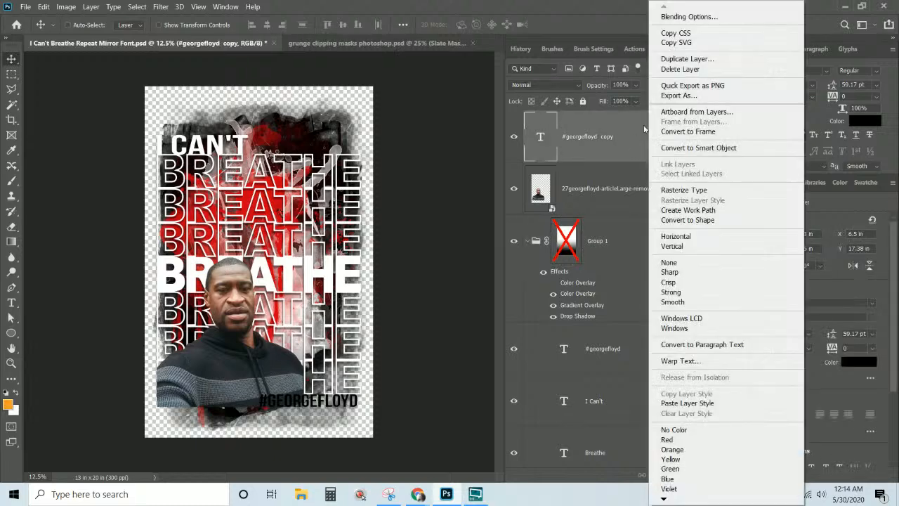
click(684, 403)
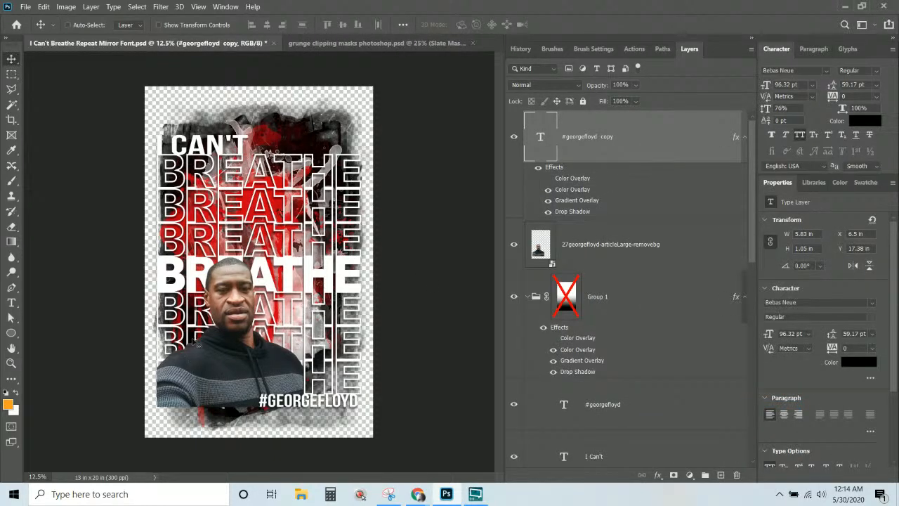
Step: Scale the portrait down proportionally to about 93%, keeping its lower-right corner in place
click(625, 264)
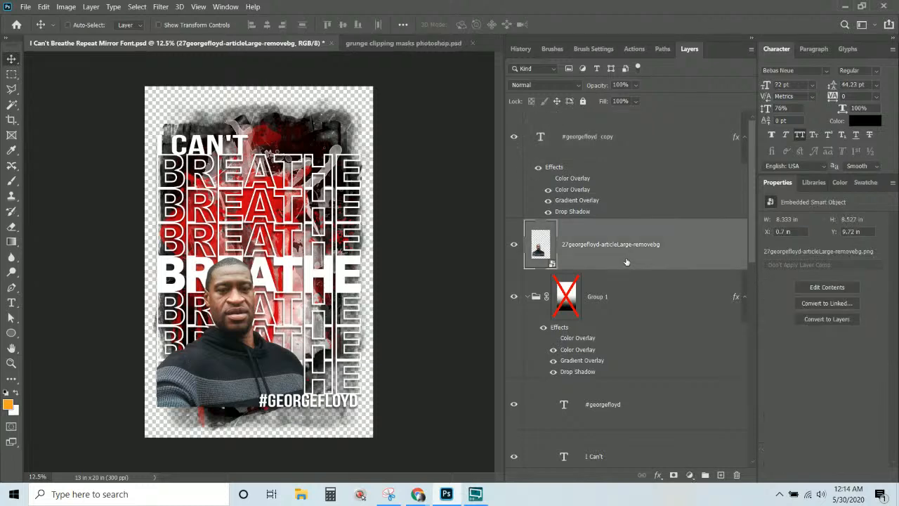
key(ctrl+t)
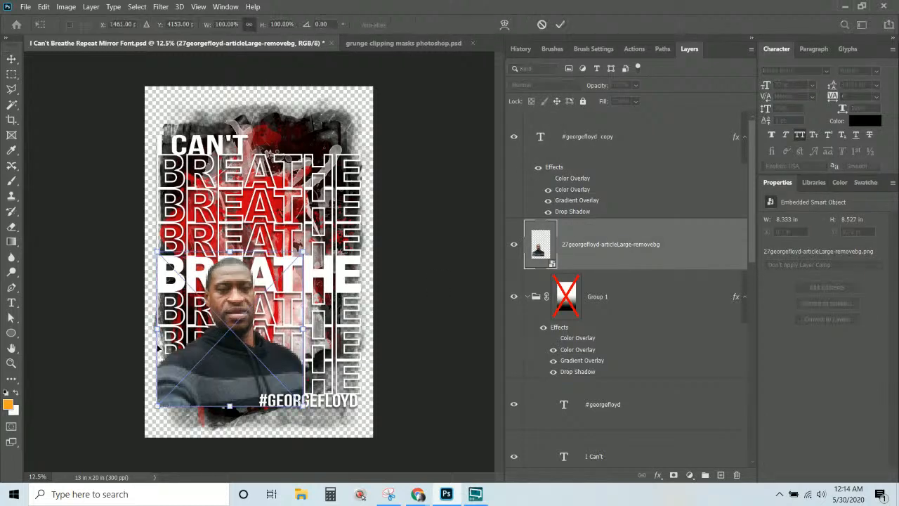
drag(158, 256, 169, 265)
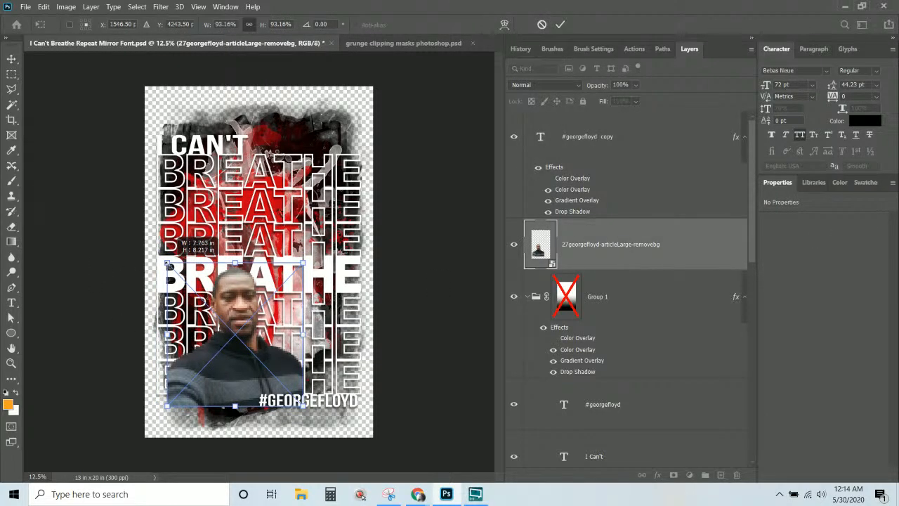
key(Return)
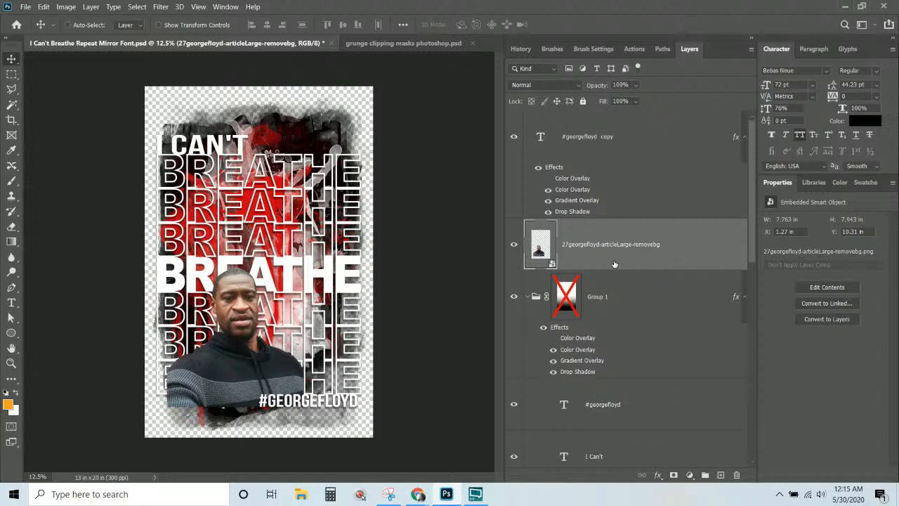
Step: Add a layer mask to the portrait and fade out its lower edge with a soft black brush of about 851 px
scroll(614, 263, down, 4)
scroll(614, 253, up, 2)
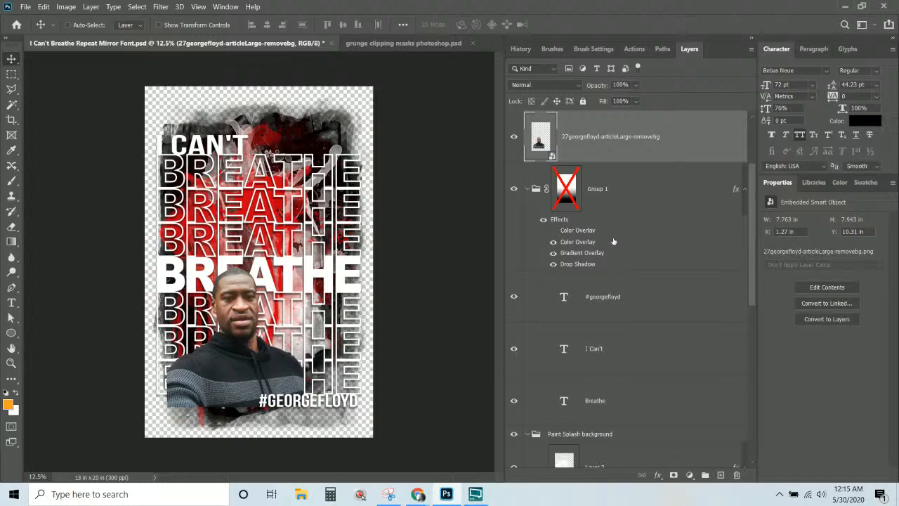
click(673, 475)
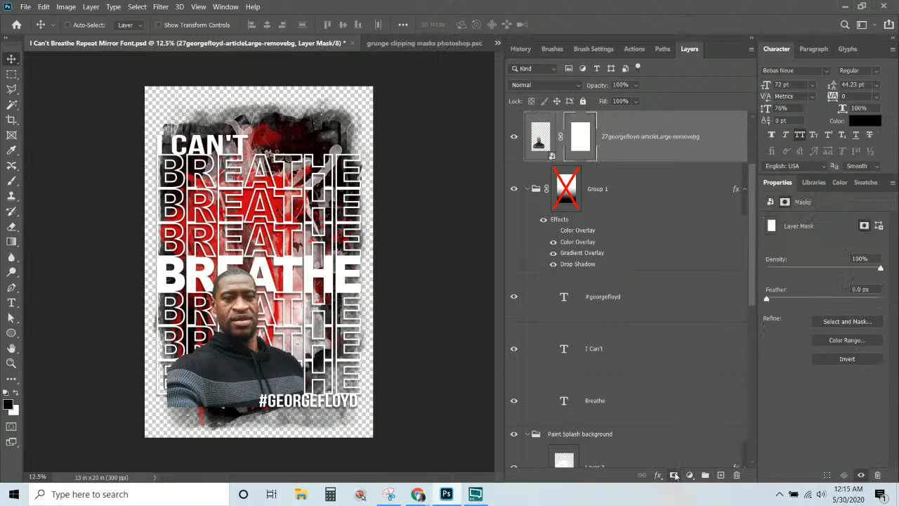
click(11, 182)
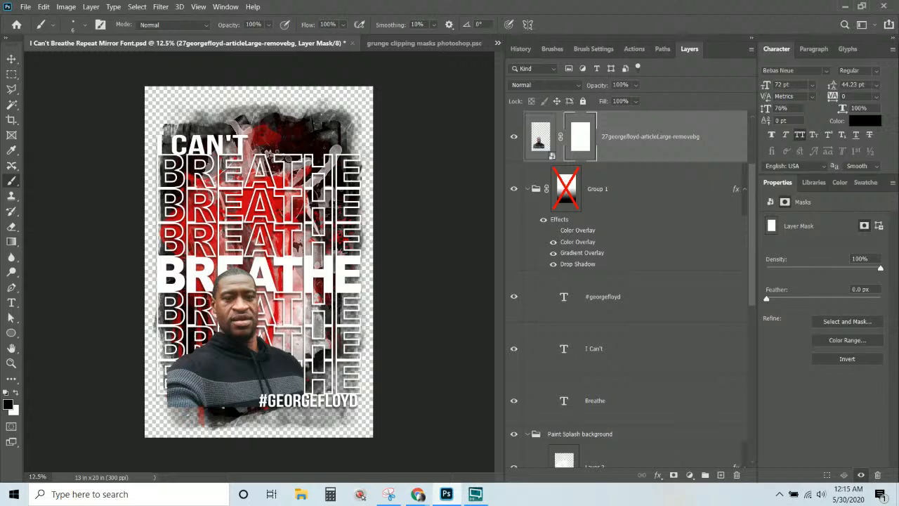
mouse_move(222, 395)
mouse_down()
mouse_move(257, 399)
mouse_move(239, 379)
mouse_move(220, 305)
mouse_move(195, 91)
mouse_up()
mouse_move(287, 371)
mouse_down()
mouse_move(323, 416)
mouse_move(150, 423)
mouse_move(139, 370)
mouse_move(145, 418)
mouse_move(136, 380)
mouse_move(153, 420)
mouse_move(196, 433)
mouse_move(313, 434)
mouse_move(313, 403)
mouse_move(302, 420)
mouse_move(135, 405)
mouse_up()
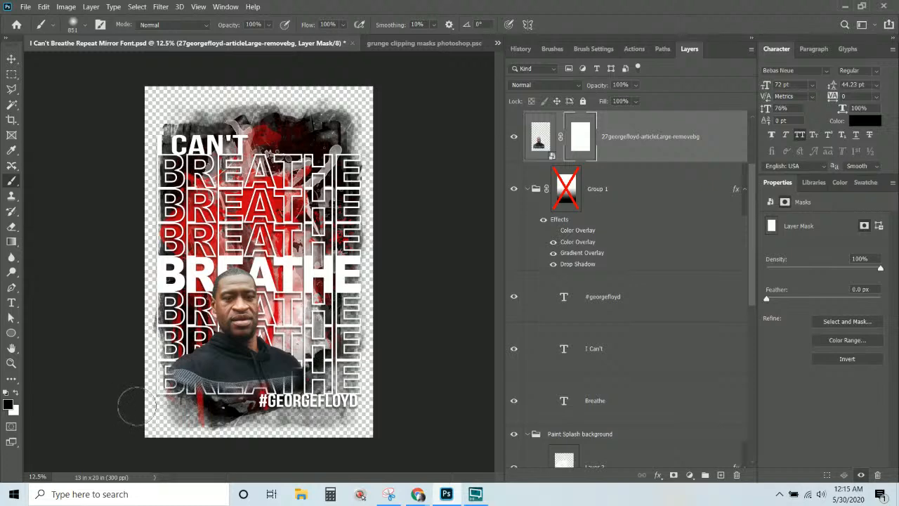
click(12, 59)
click(540, 137)
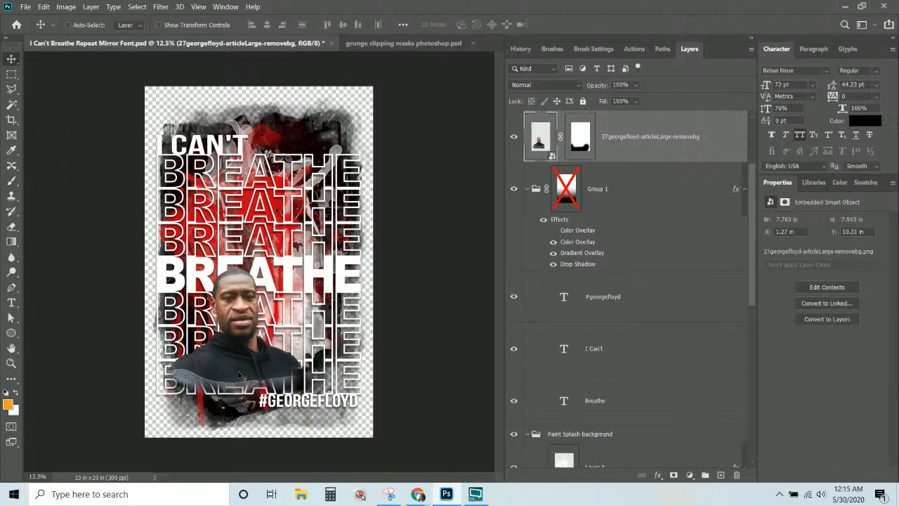
Step: Move the masked portrait down and left over the grunge background's lower edge, to about X 0.7 in, Y 11.24 in
drag(240, 375, 231, 391)
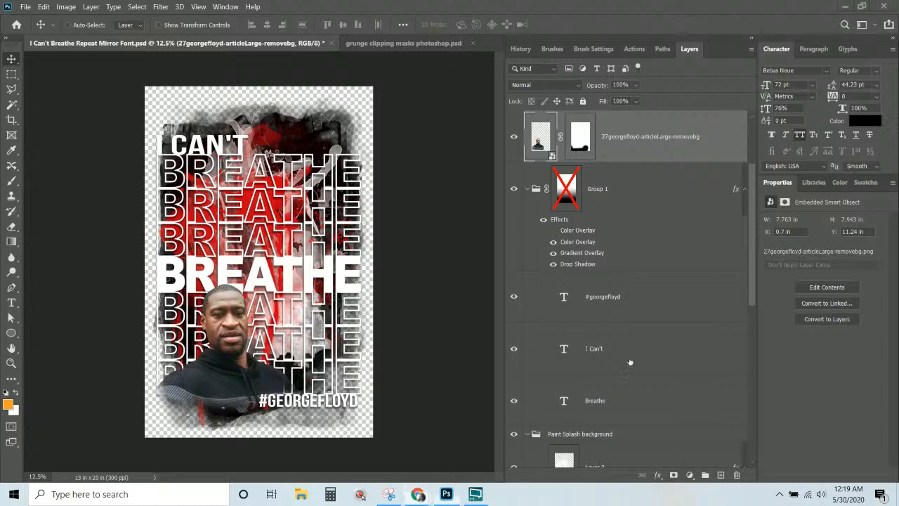
Step: Review the layer stack, then select the Breathe text layer and examine its font in the list of available fonts
scroll(617, 343, down, 5)
scroll(616, 302, up, 5)
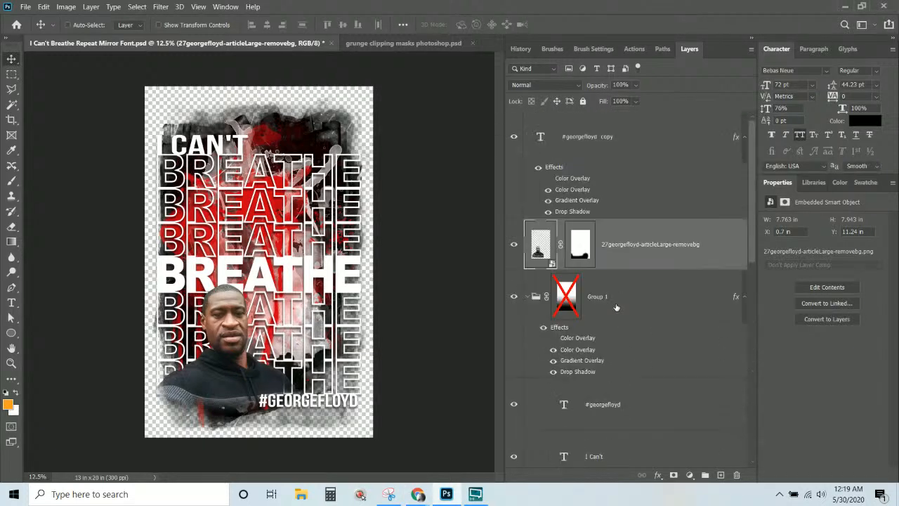
scroll(593, 225, down, 2)
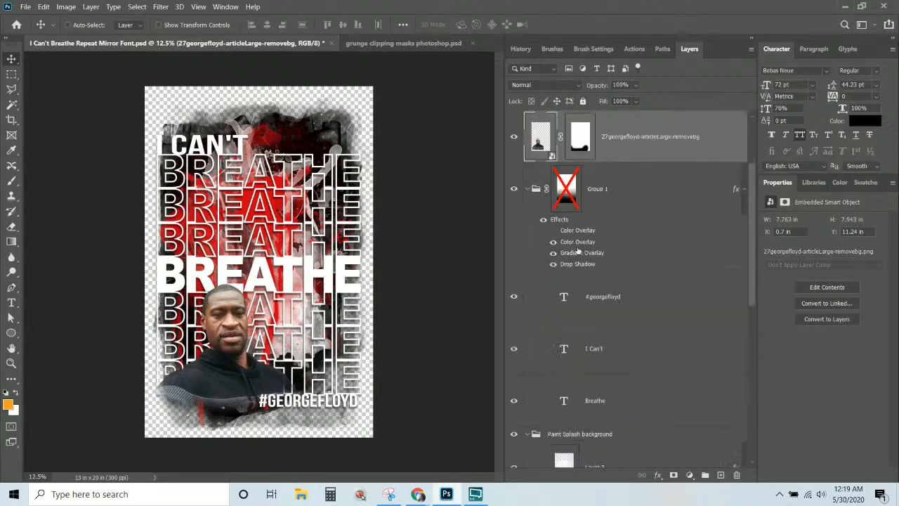
scroll(531, 209, down, 5)
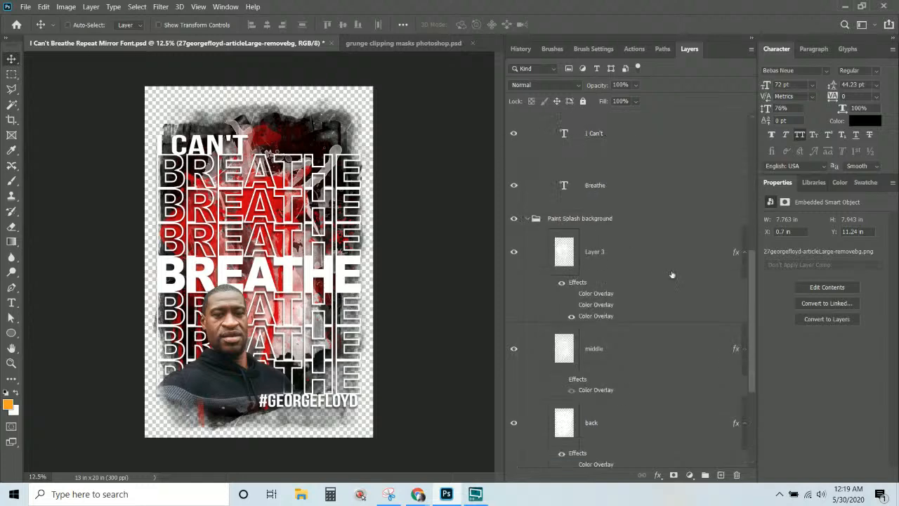
click(645, 193)
click(783, 70)
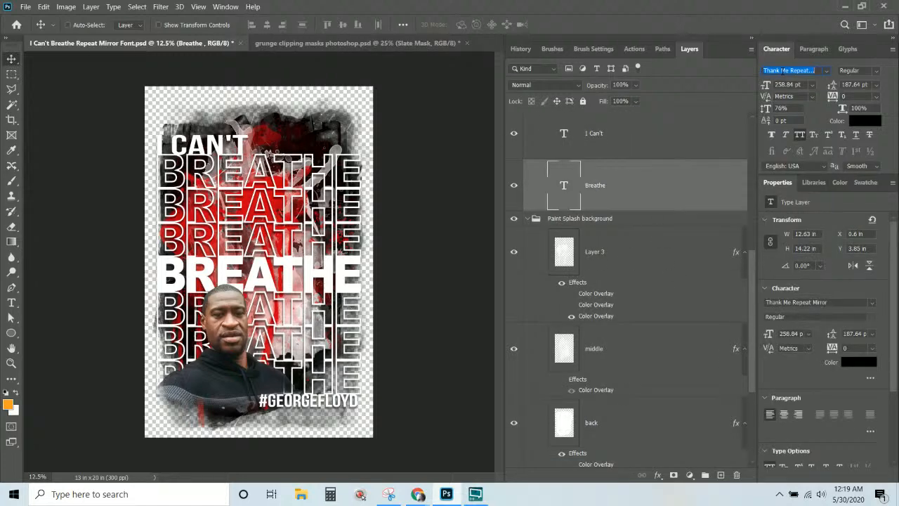
click(827, 71)
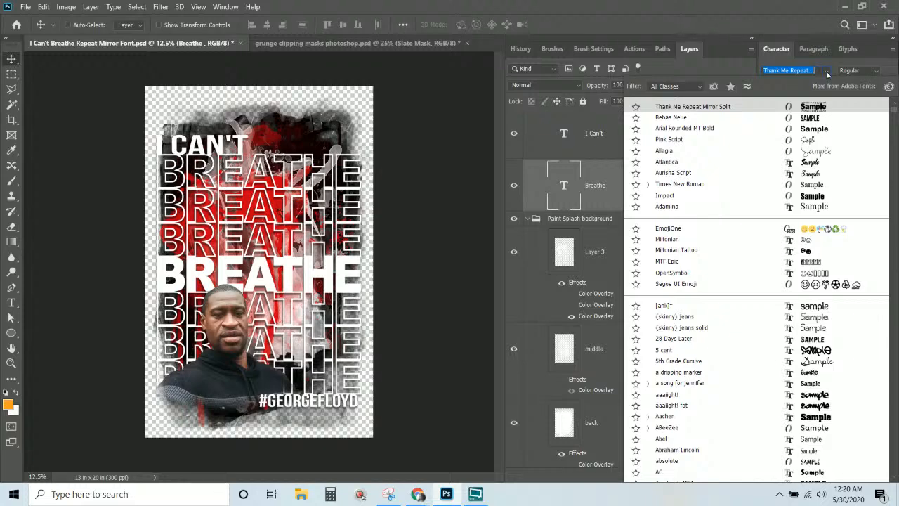
Step: View the grunge clipping masks document and return to the I Can't Breathe Repeat Mirror Font document
click(424, 45)
click(424, 44)
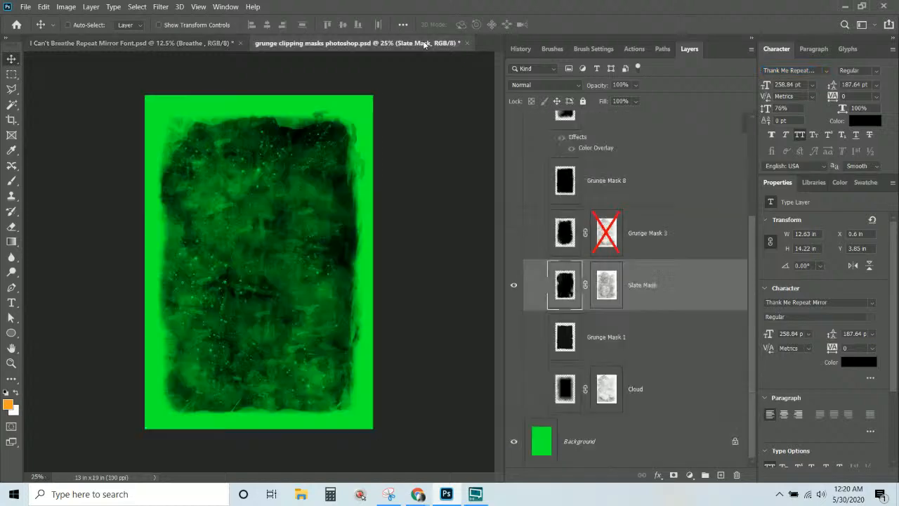
click(211, 44)
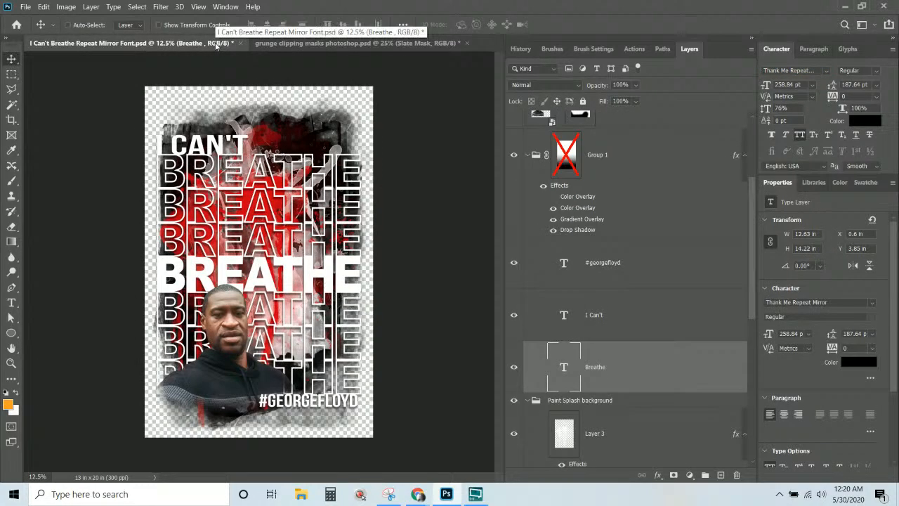